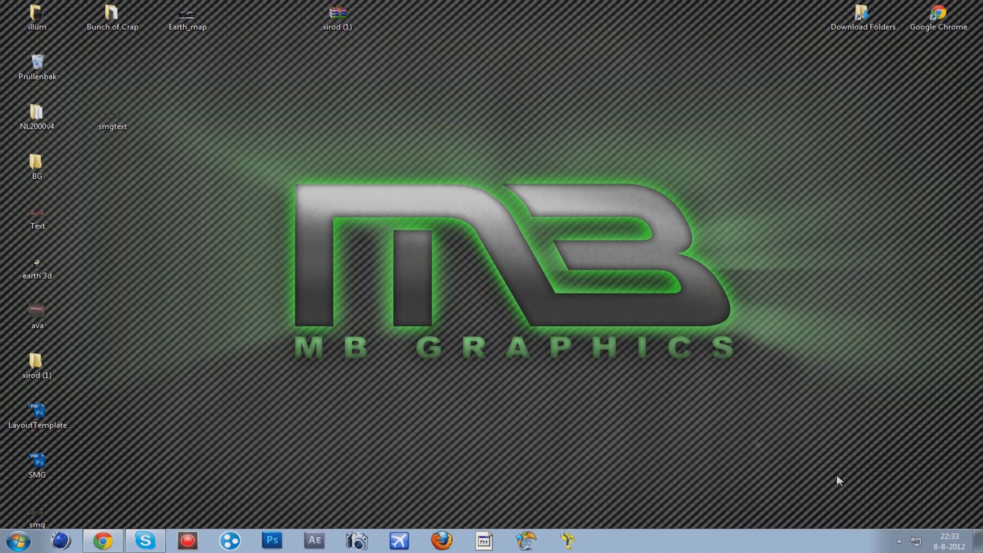
Switch to Photoshop, maximize it and create a 1440 x 900 pixel, 72 pixels/inch, 16-bit RGB document with a transparent background
left_click(261, 540)
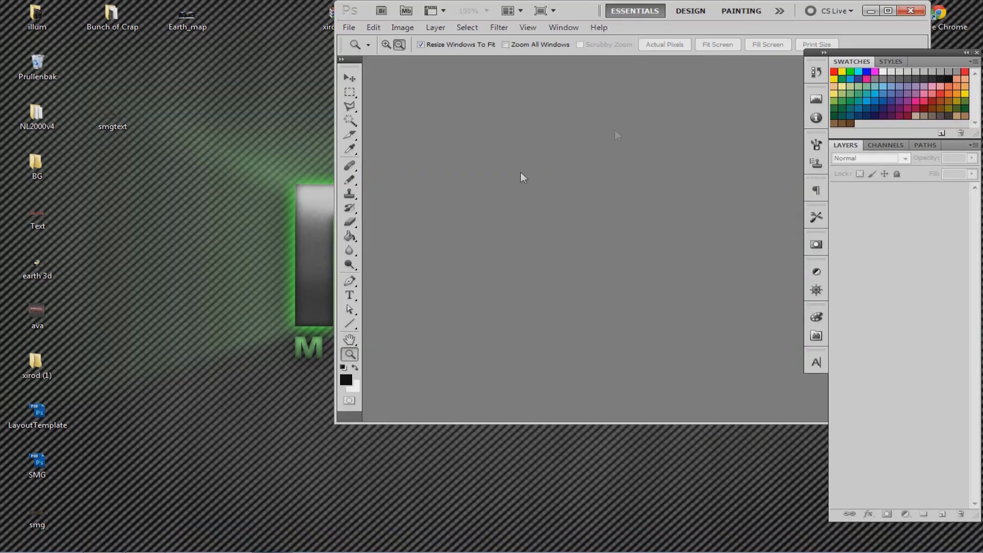
double_click(605, 9)
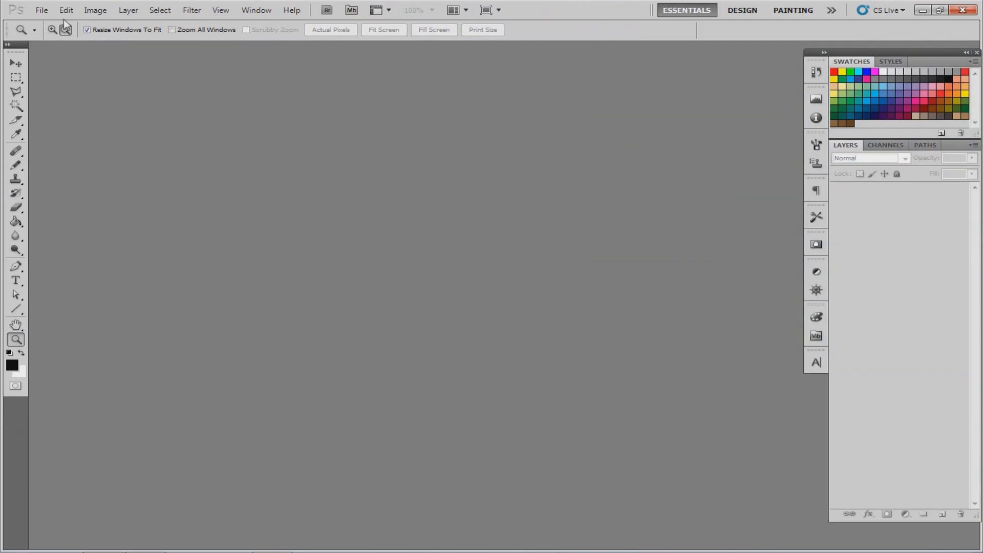
left_click(42, 10)
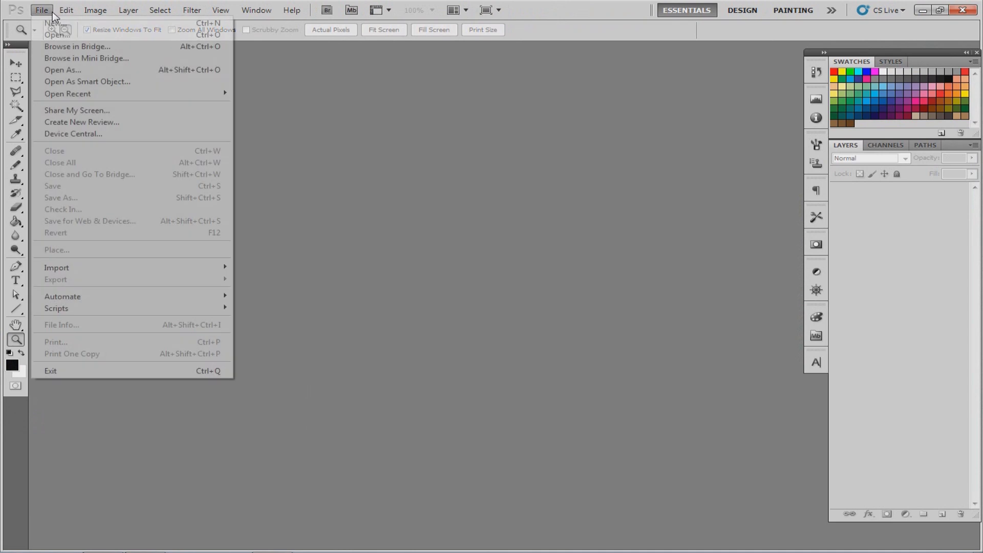
left_click(57, 22)
left_click_drag(443, 209, 398, 233)
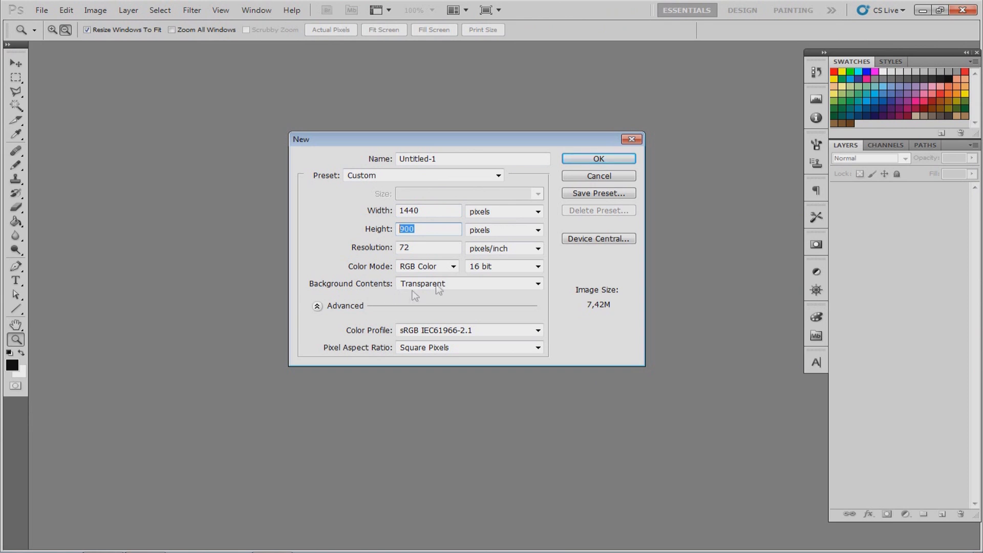
left_click(454, 266)
left_click(454, 267)
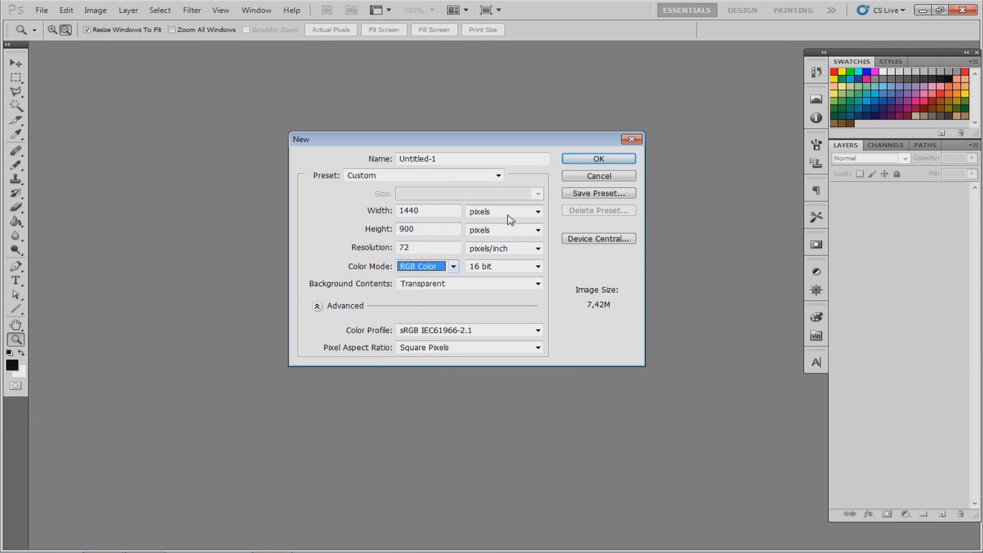
left_click(577, 160)
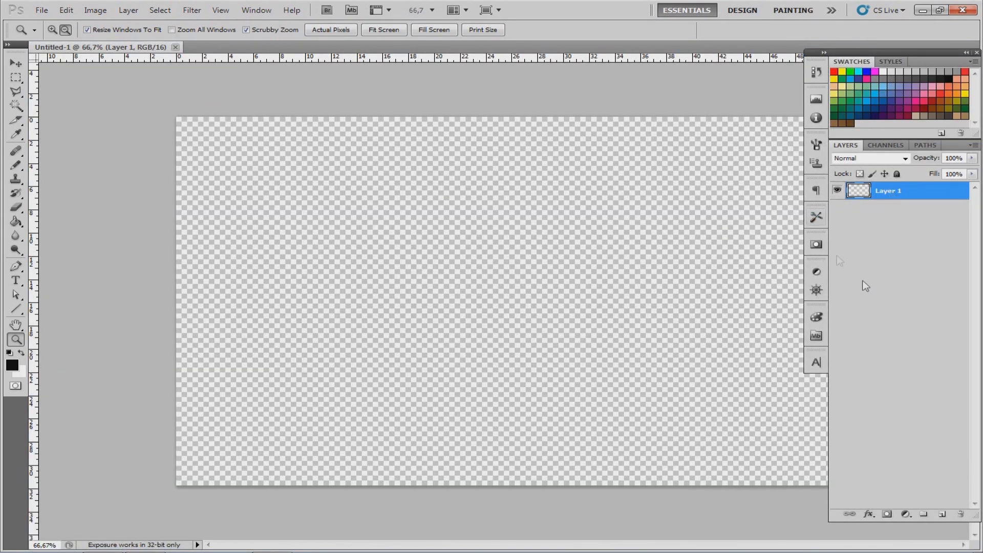
Float the new document in its own window and enlarge the window until the whole canvas fits
mouse_move(907, 48)
left_mouse_down()
mouse_move(812, 130)
mouse_move(910, 49)
left_mouse_up()
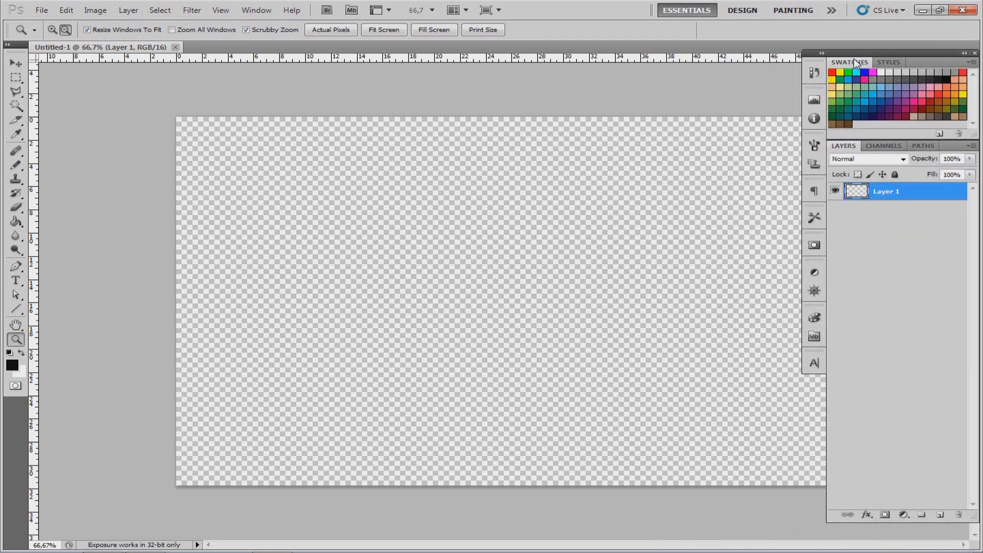
left_click_drag(214, 49, 211, 60)
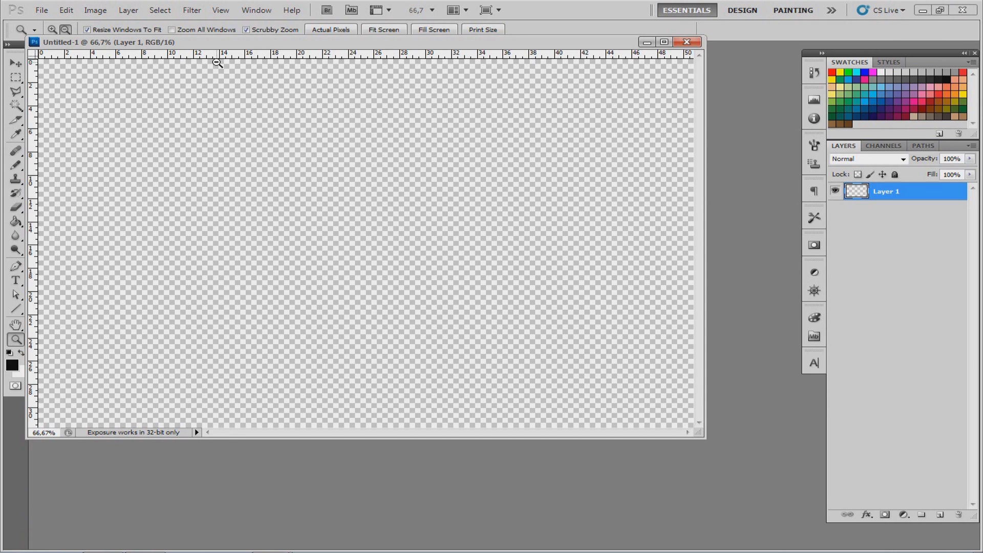
left_click_drag(141, 46, 146, 65)
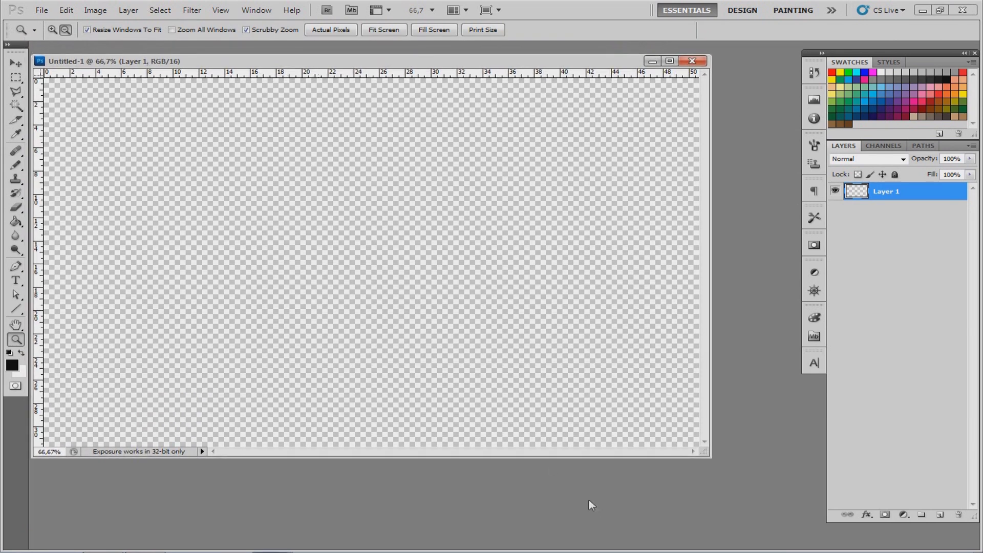
left_click_drag(715, 471, 805, 546)
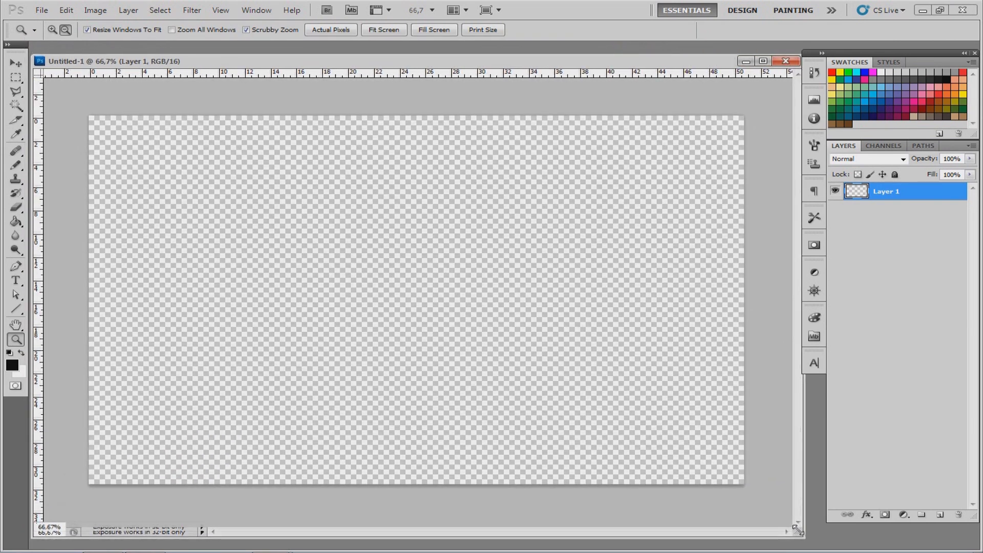
Fill Layer 1 with the black foreground colour and add a new empty layer above it
left_click(16, 221)
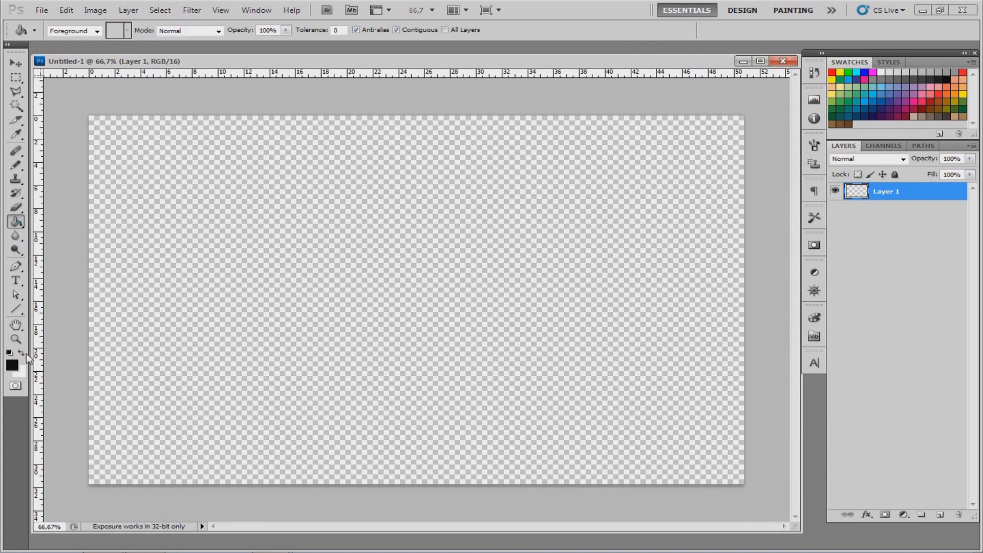
left_click(351, 223)
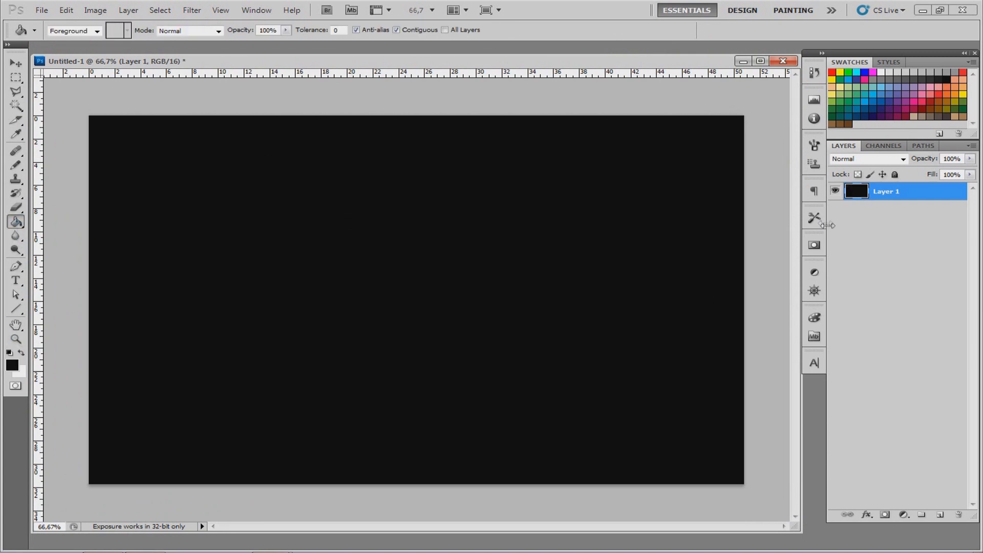
left_click(939, 514)
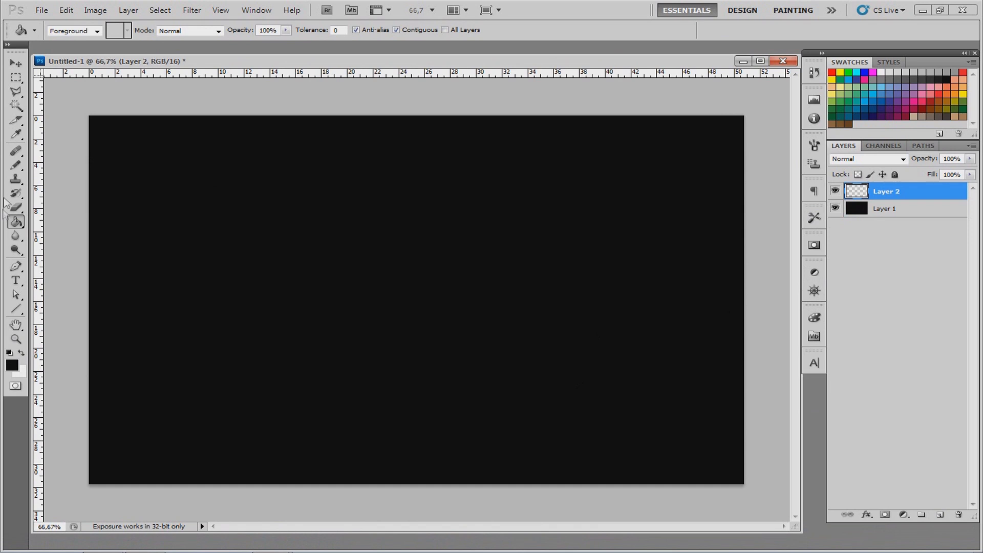
Set the Type tool to white text (ffffff) in the Xirod font
left_click(15, 282)
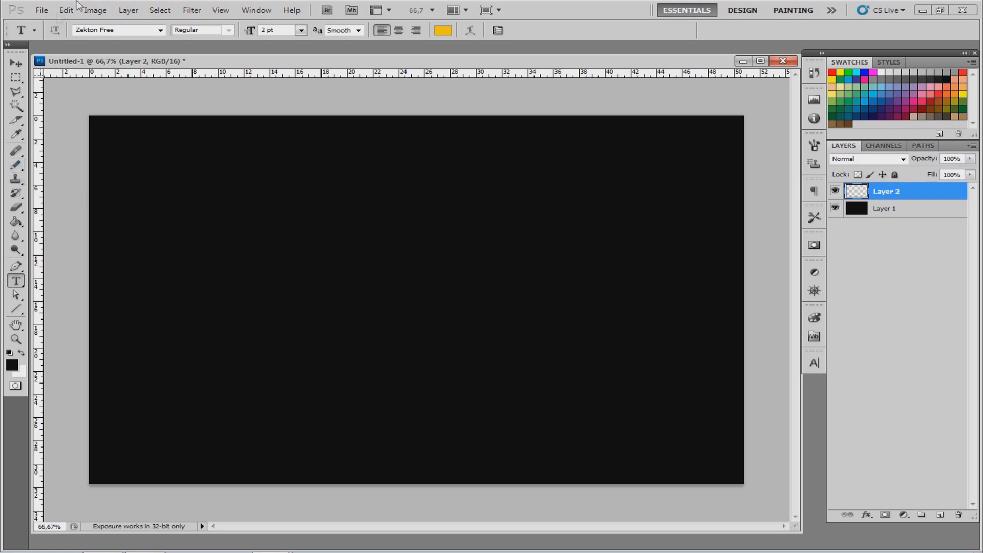
left_click(440, 30)
left_click_drag(226, 395, 82, 248)
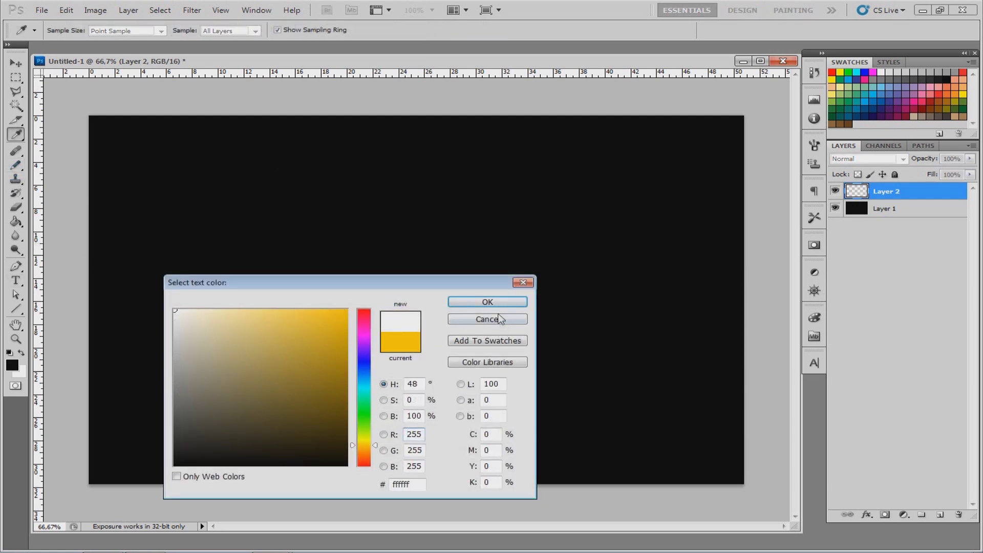
left_click(486, 302)
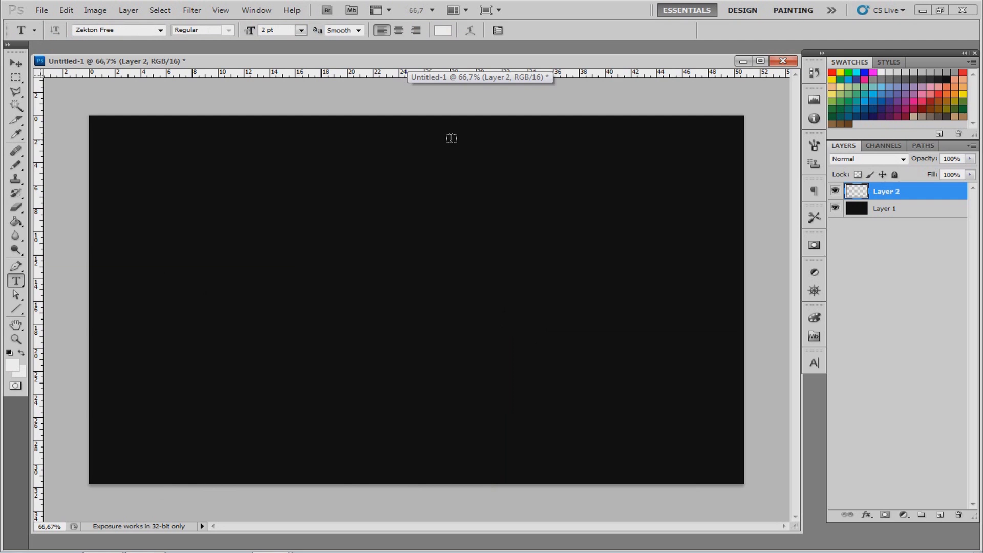
left_click(160, 30)
scroll(215, 200, "up", 5)
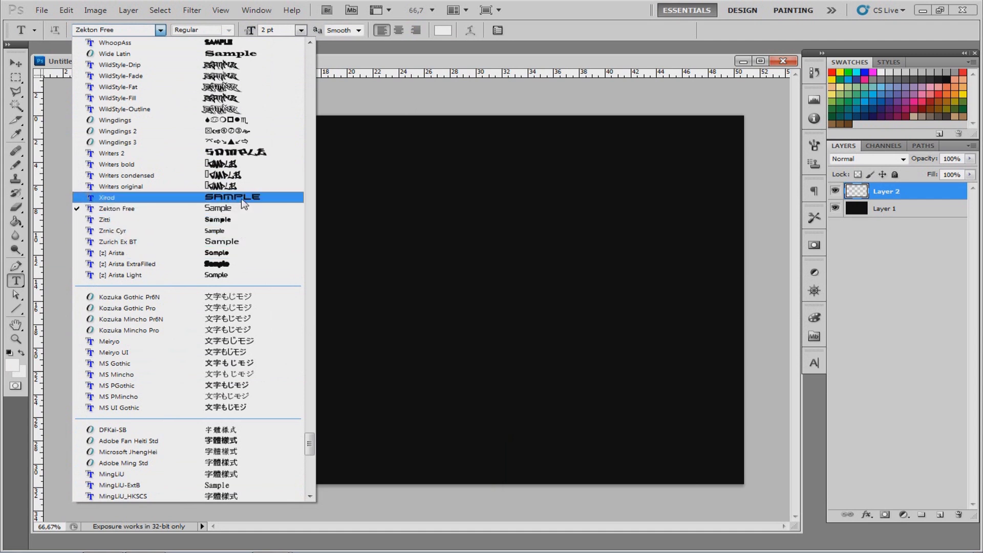
left_click(243, 200)
Start a text line in the left part of the canvas and set the font size to 60 pt
left_click(193, 338)
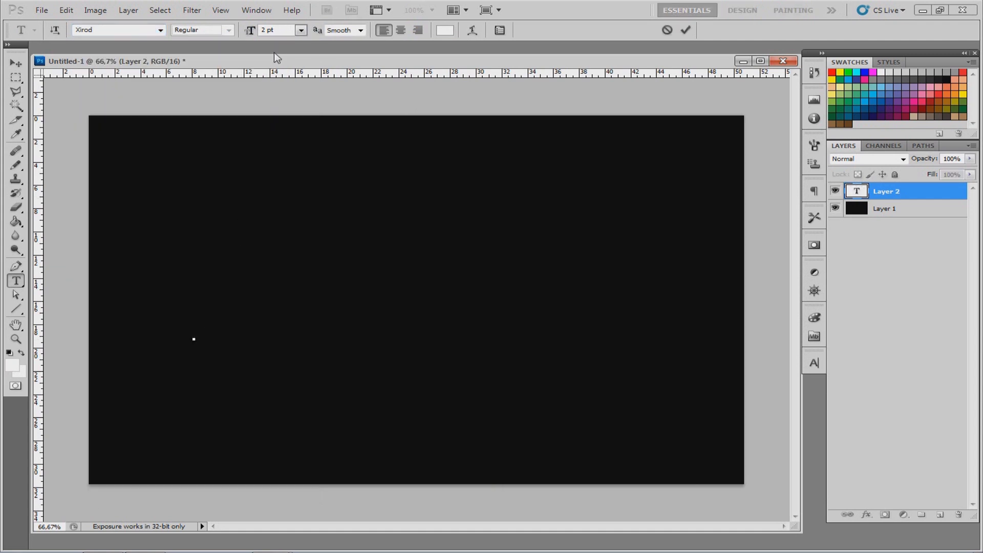
left_click(302, 30)
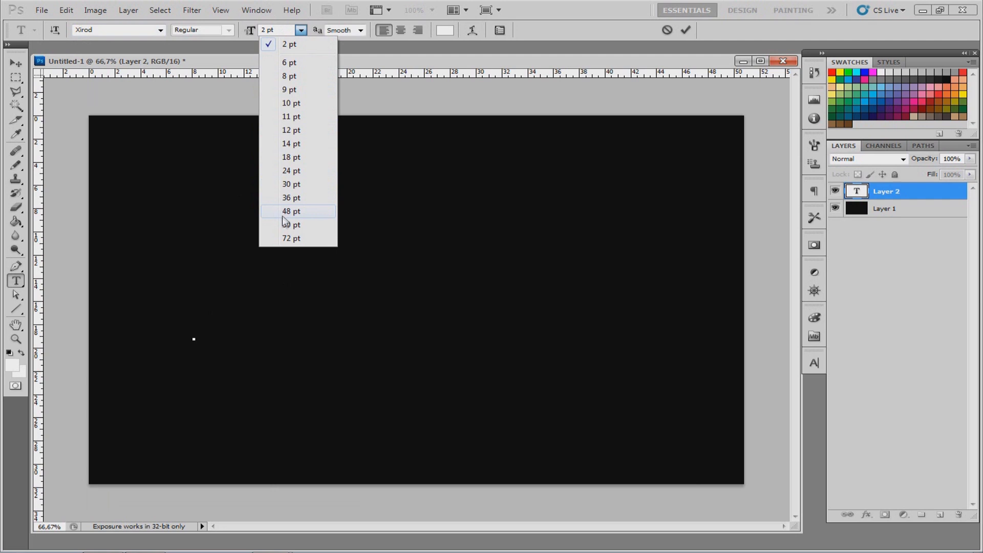
left_click(287, 229)
Show the desktop to examine the MB logo on the wallpaper, and return to the Photoshop document
mouse_move(583, 2)
left_mouse_down()
mouse_move(573, 23)
mouse_move(570, 5)
left_mouse_up()
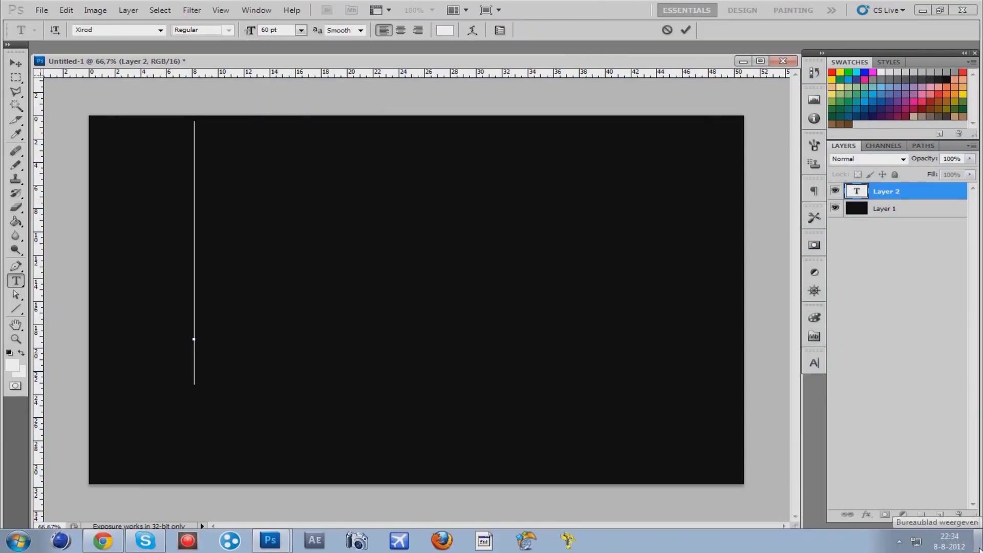
left_click(979, 542)
mouse_move(259, 133)
left_mouse_down()
mouse_move(596, 306)
mouse_move(900, 437)
mouse_move(258, 126)
left_mouse_up()
left_click_drag(276, 336, 831, 380)
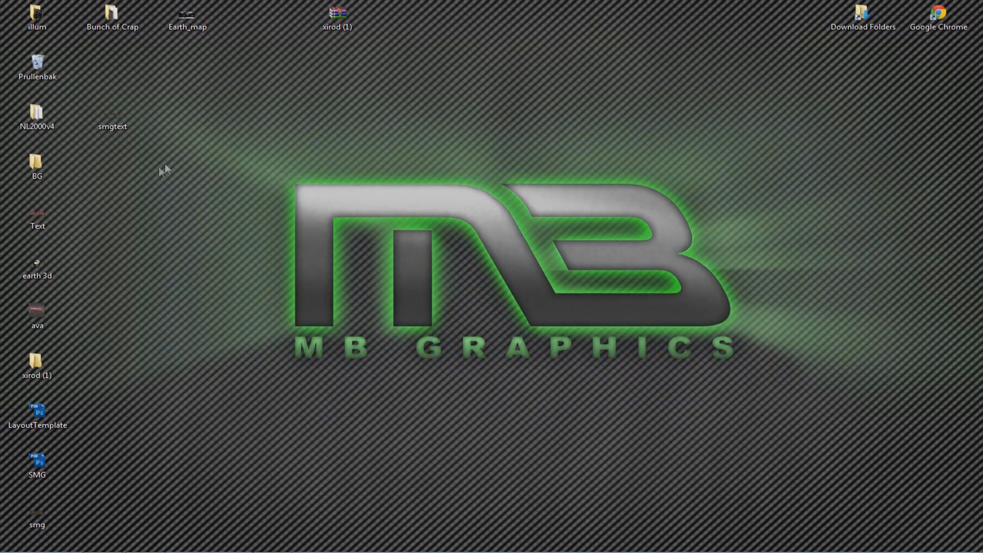
left_click_drag(184, 148, 797, 364)
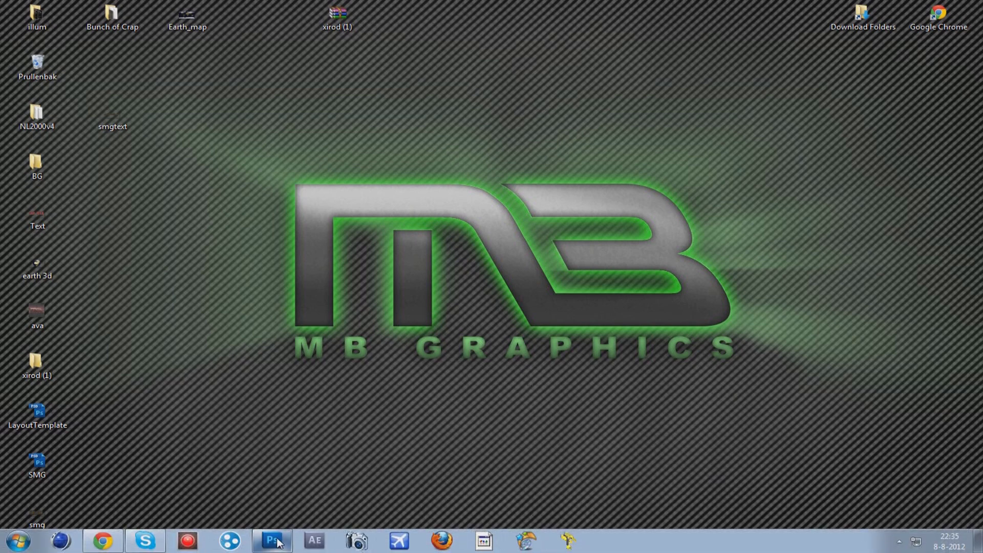
left_click(278, 542)
mouse_move(278, 542)
left_click(271, 513)
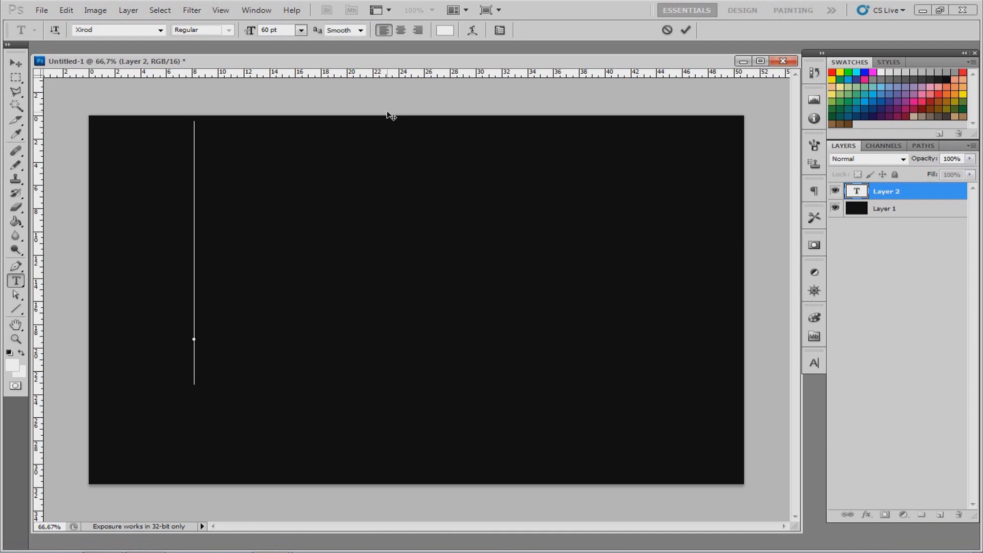
Enter the letters M and B with a wide gap between them and set all the text to 30 pt
type("M")
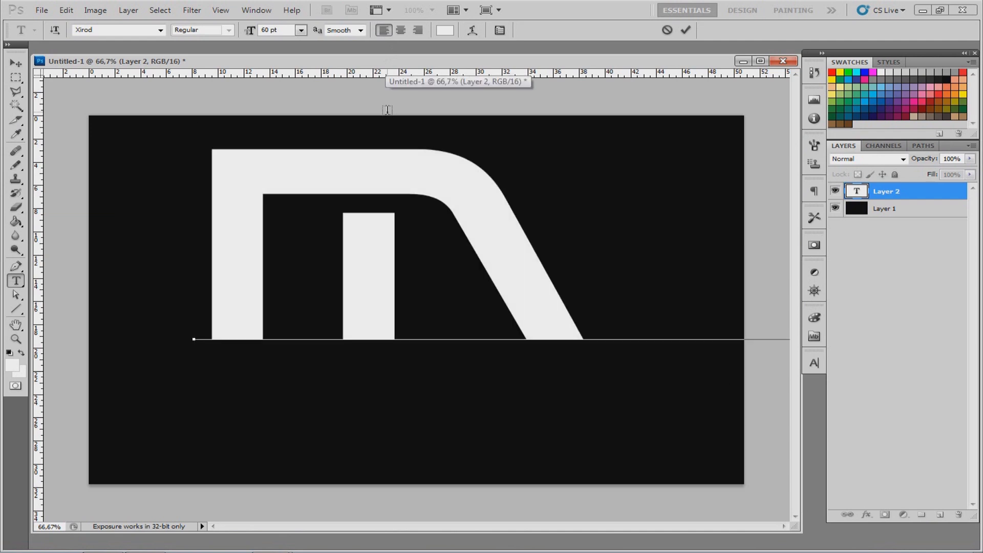
key("ctrl+a")
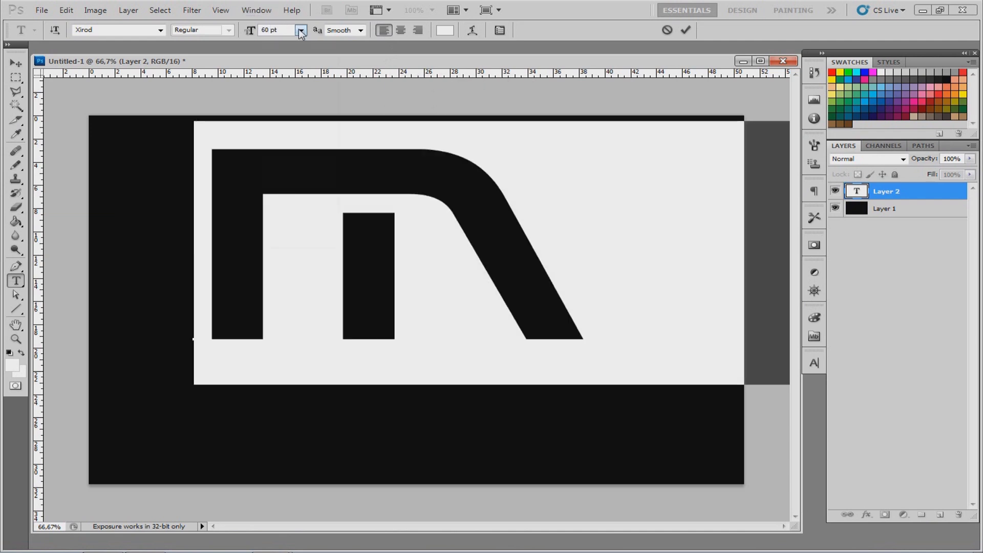
left_click(301, 30)
left_click(310, 193)
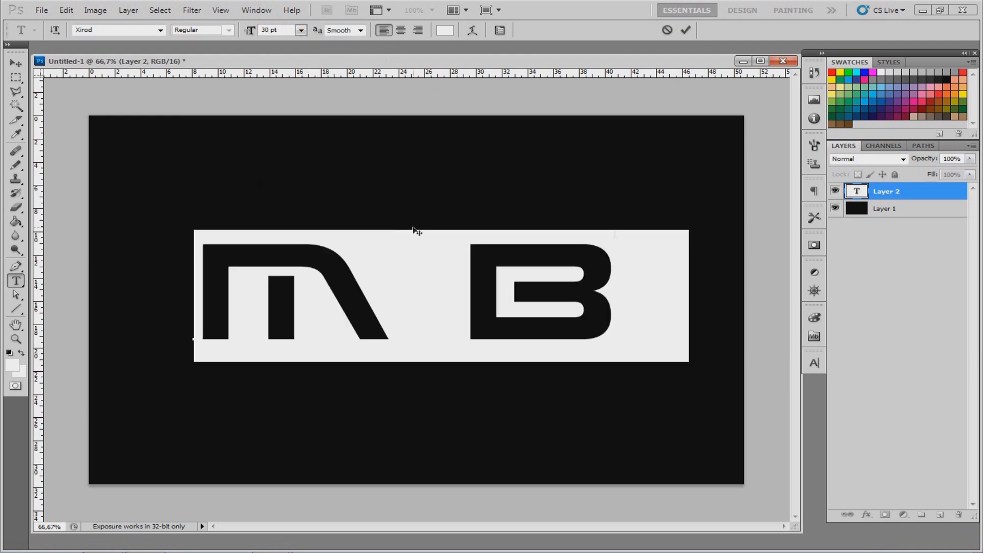
Commit the text and rasterize the MB type layer
left_click(915, 191)
right_click(905, 201)
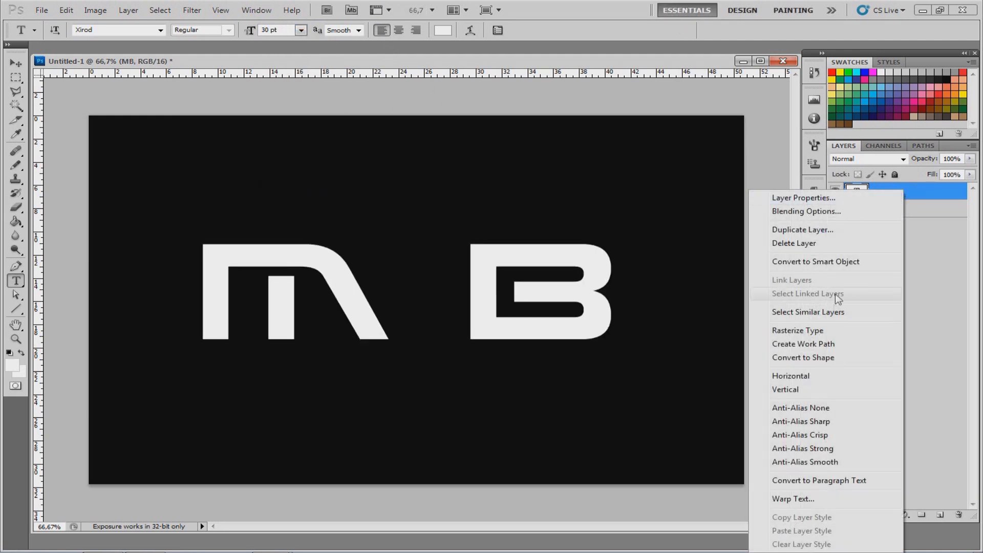
left_click(822, 332)
Select the letter B with a rectangular marquee and cut it from the MB layer
left_click(16, 339)
left_click(423, 263)
left_click(423, 262, "alt")
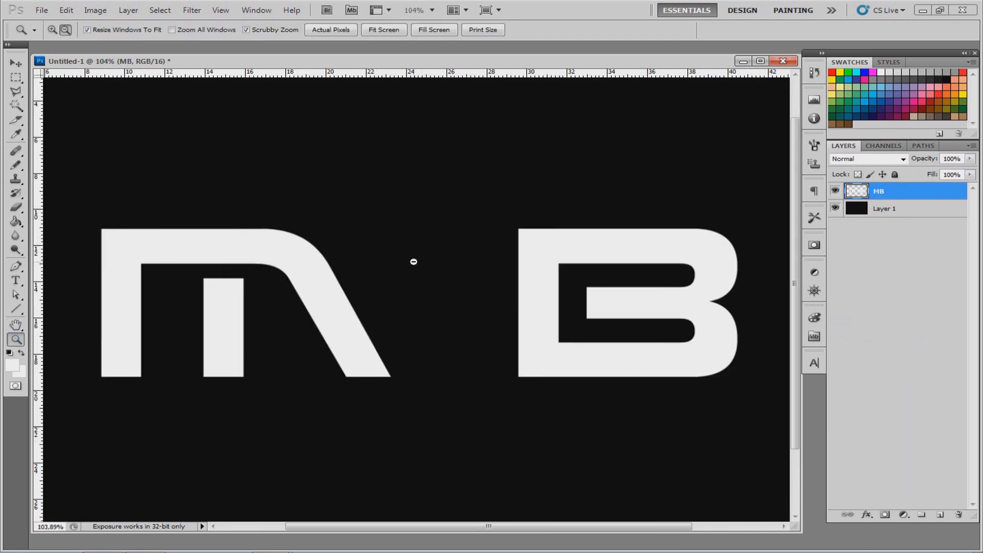
left_click(16, 78)
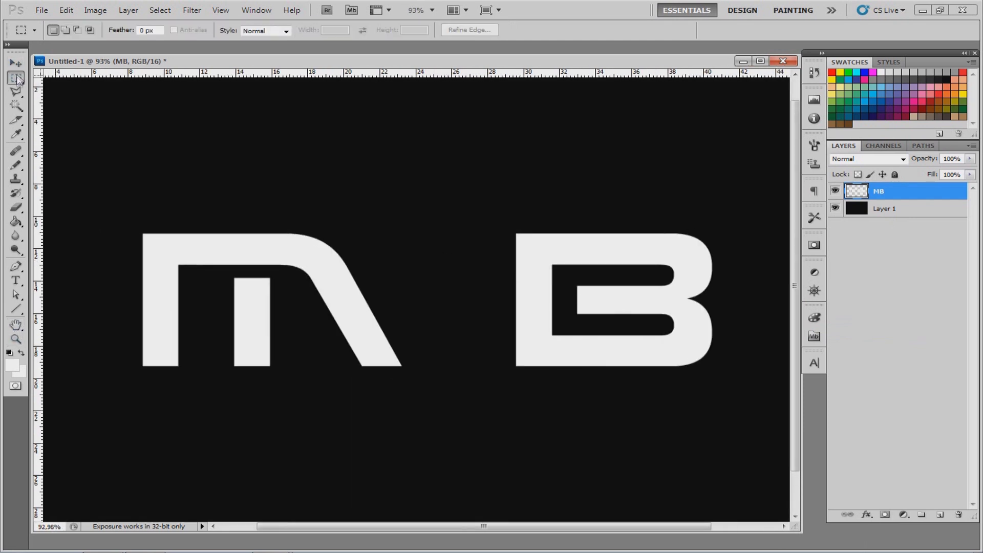
left_click_drag(532, 245, 748, 382)
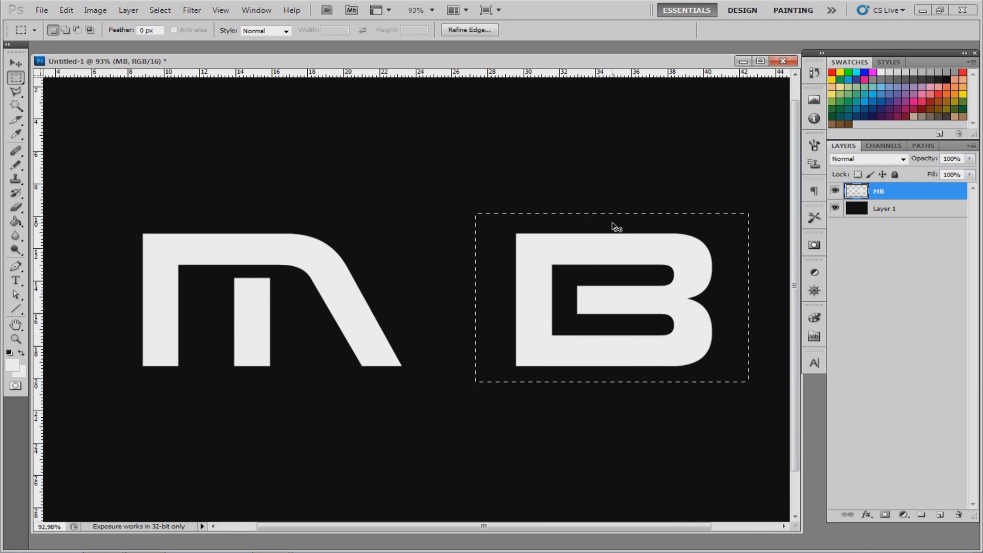
key("ctrl+x")
key("ctrl+z")
left_click(77, 13)
left_click(82, 82)
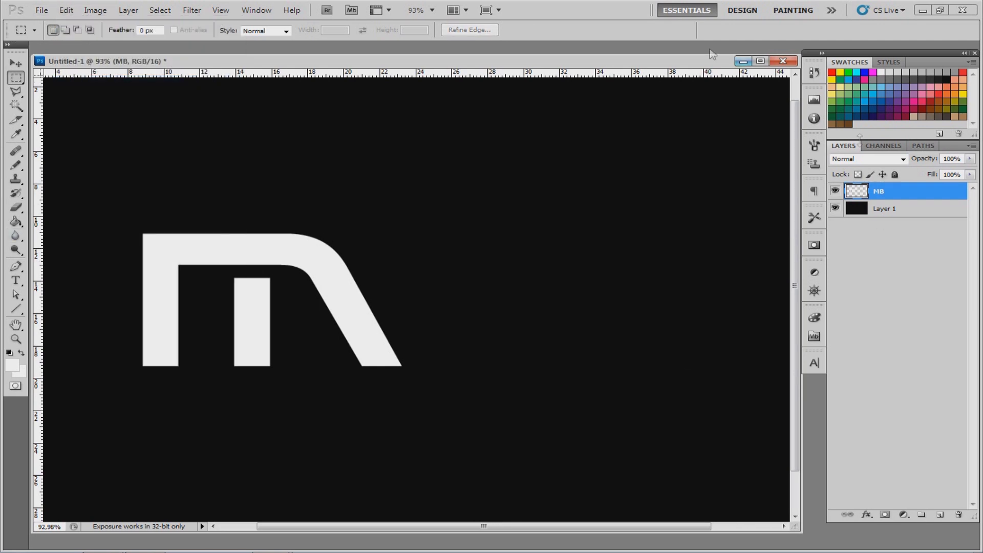
Add a new layer above the MB layer and paste the cut letter B onto it
left_click(940, 515)
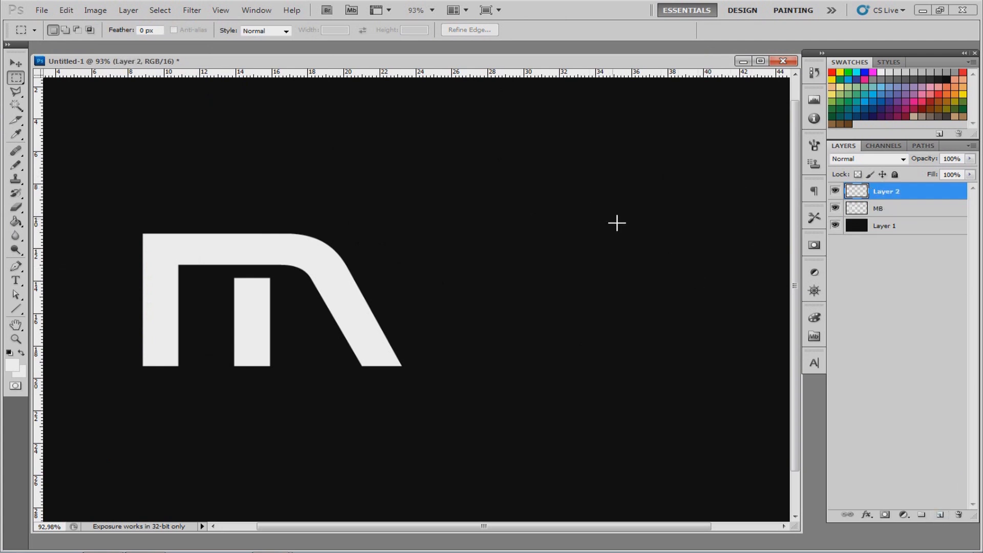
key("ctrl+v")
key("ctrl+z")
left_click(66, 9)
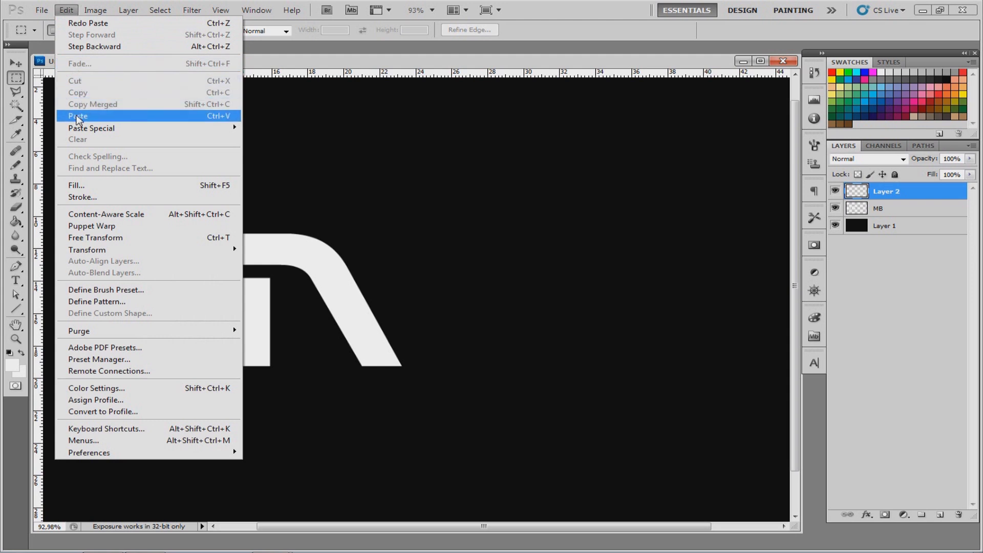
left_click(79, 116)
Move the pasted B with Free Transform to the right of the M, at about X 980 px, Y 430 px
key("ctrl+t")
left_click_drag(355, 366, 584, 342)
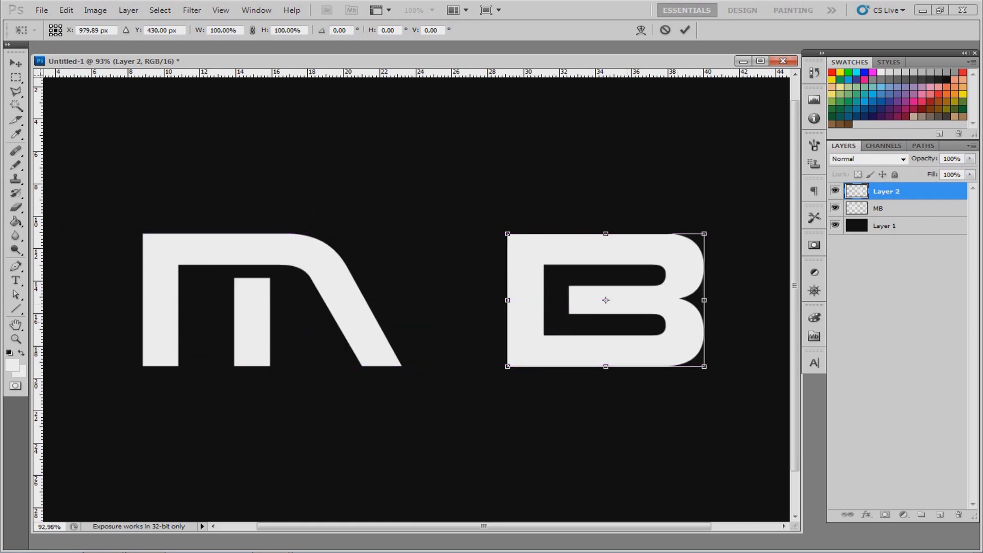
key("Return")
key("m")
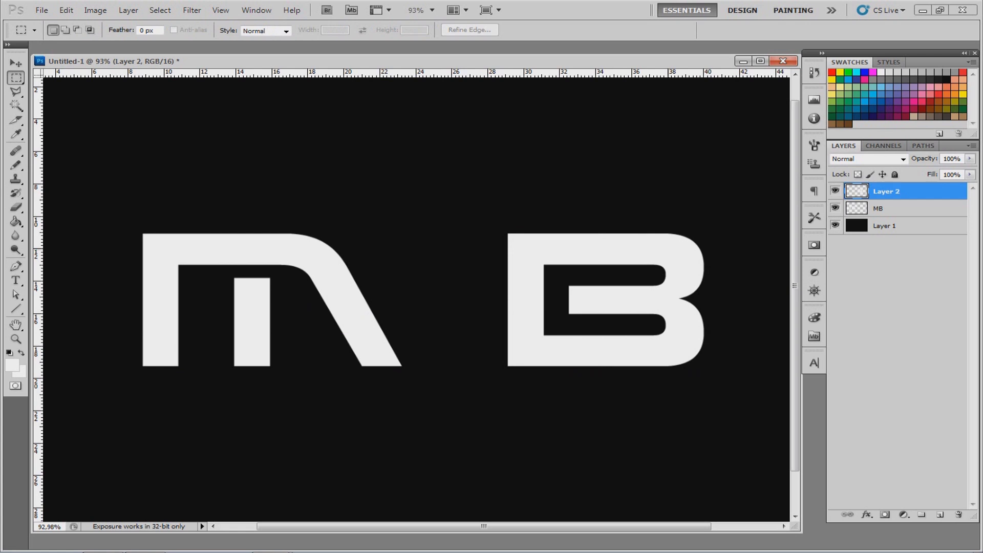
Skew the letter B horizontally by about 26.8°, shifting its top edge toward the M to parallel the M's slanted leg
key("ctrl+t")
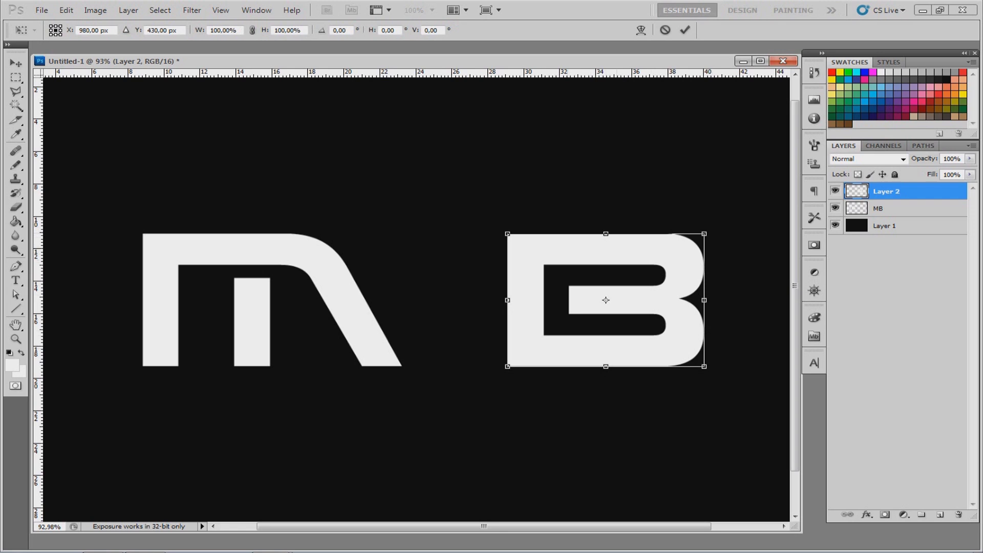
right_click(564, 269)
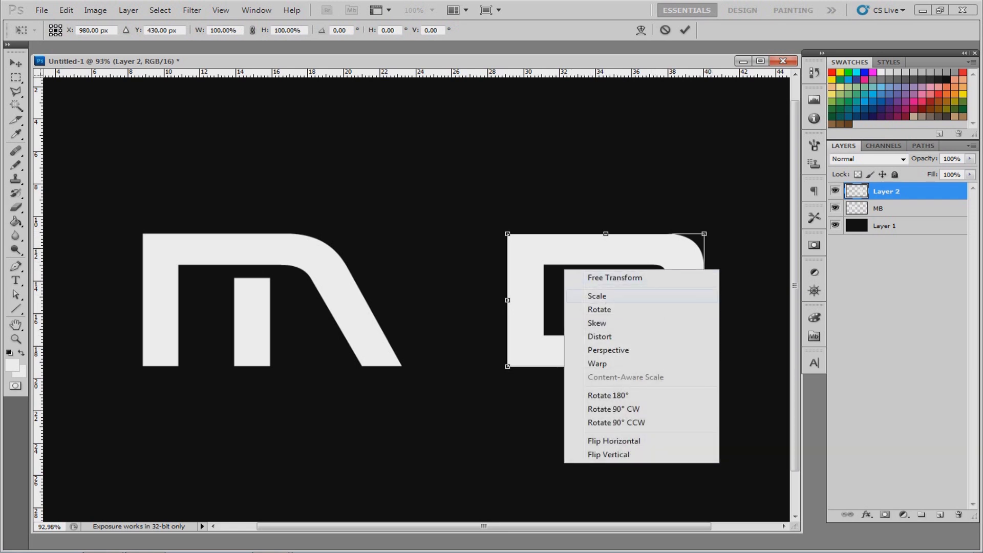
left_click(597, 323)
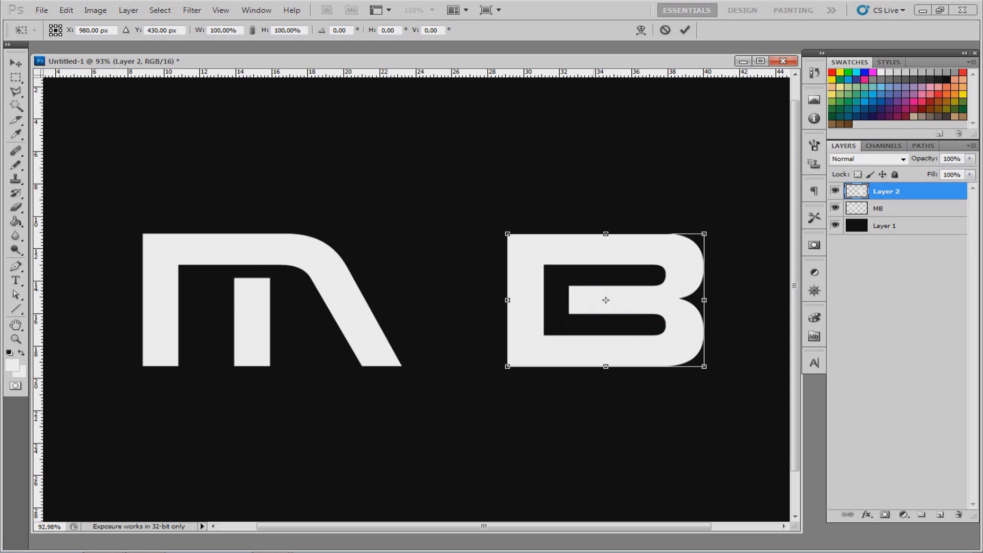
left_click_drag(606, 234, 531, 234)
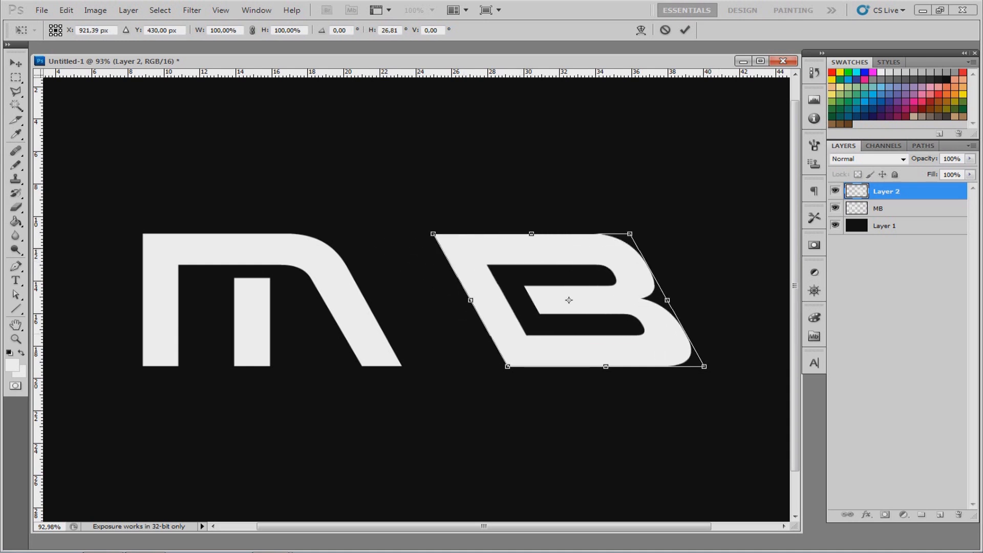
key("Return")
Move the skewed B close to the M's slanted leg, at about X 751 px, and fine-tune its horizontal skew by about -0.27°
key("ctrl+t")
left_click_drag(563, 300, 461, 300)
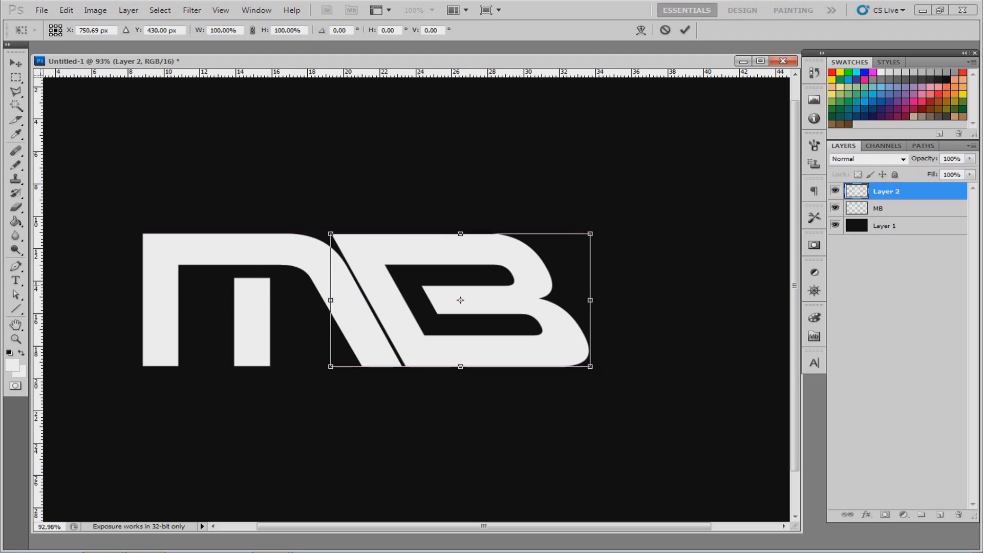
right_click(476, 322)
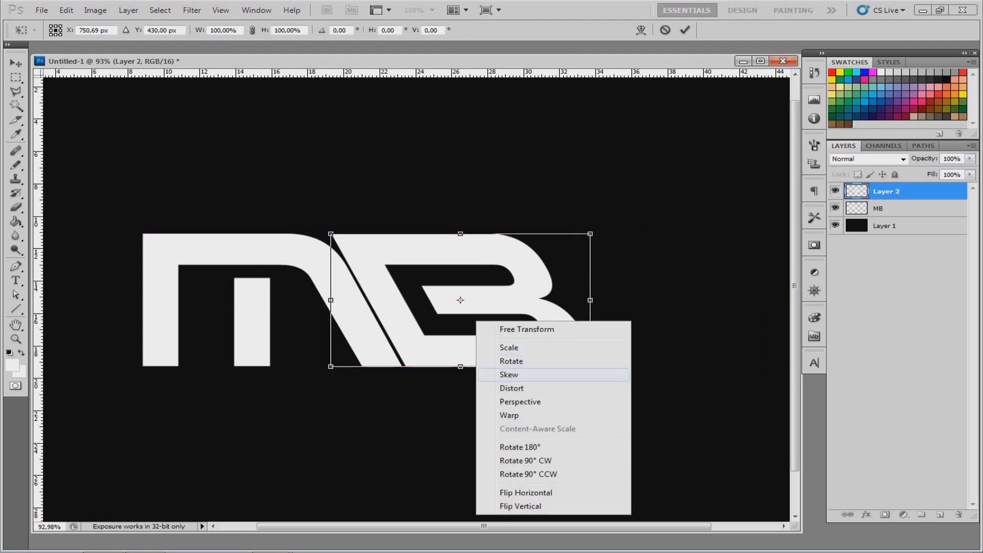
left_click(509, 375)
left_click_drag(460, 234, 462, 234)
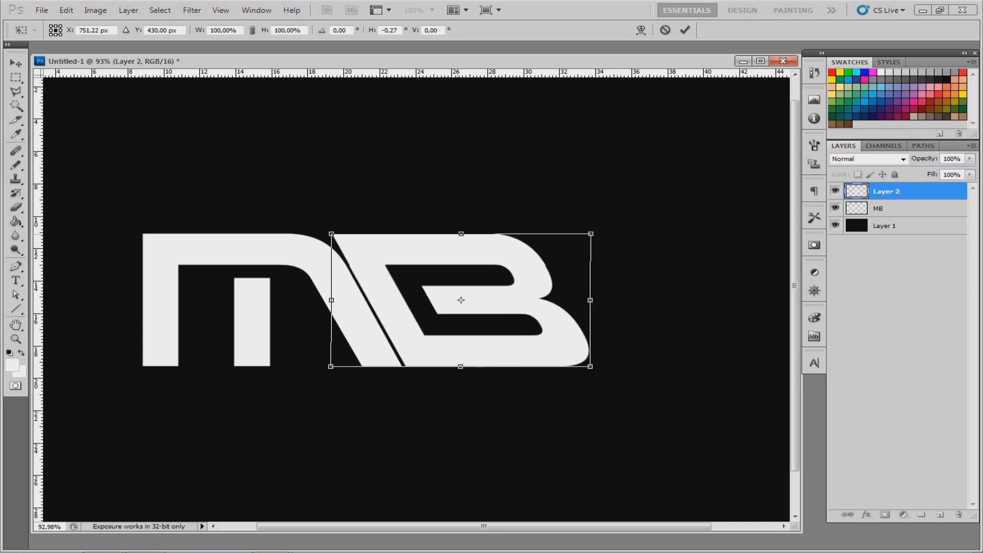
key("Return")
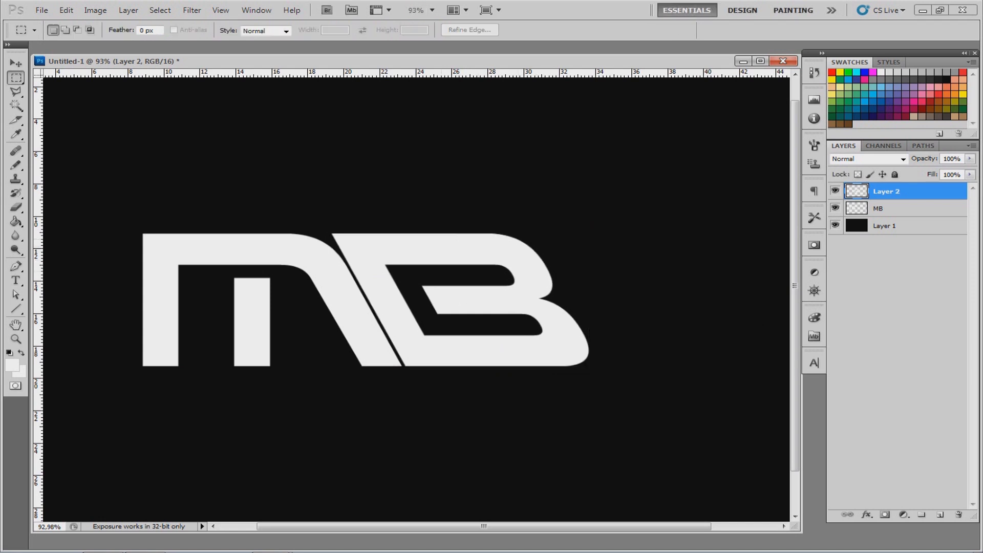
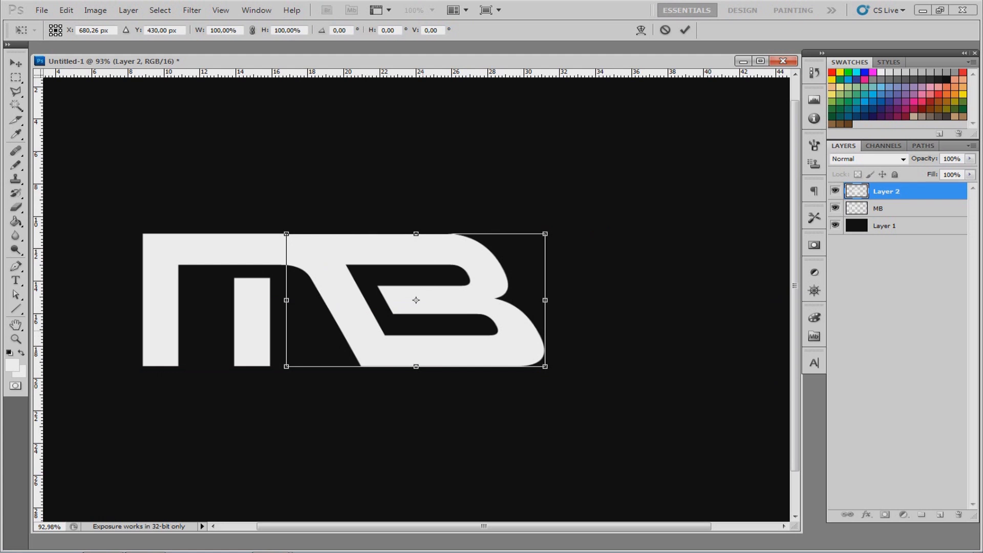
Shift the B further right with Free Transform to leave an even gap beside the M's slanted leg
left_click_drag(416, 300, 481, 300)
key("Return")
key("m")
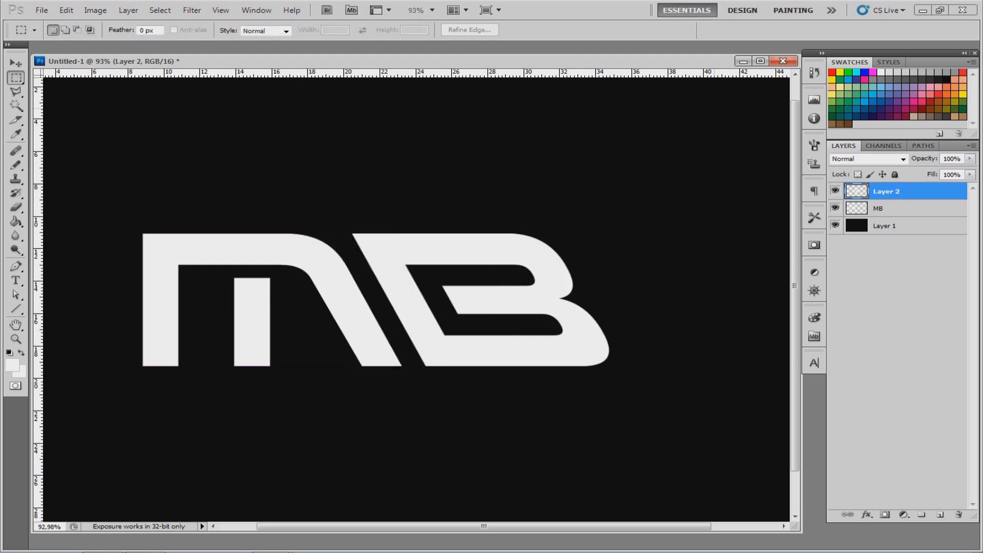
Look at the MB Graphics logo on the desktop wallpaper and return to the logo document in Photoshop
left_click(978, 542)
left_click_drag(468, 180, 531, 221)
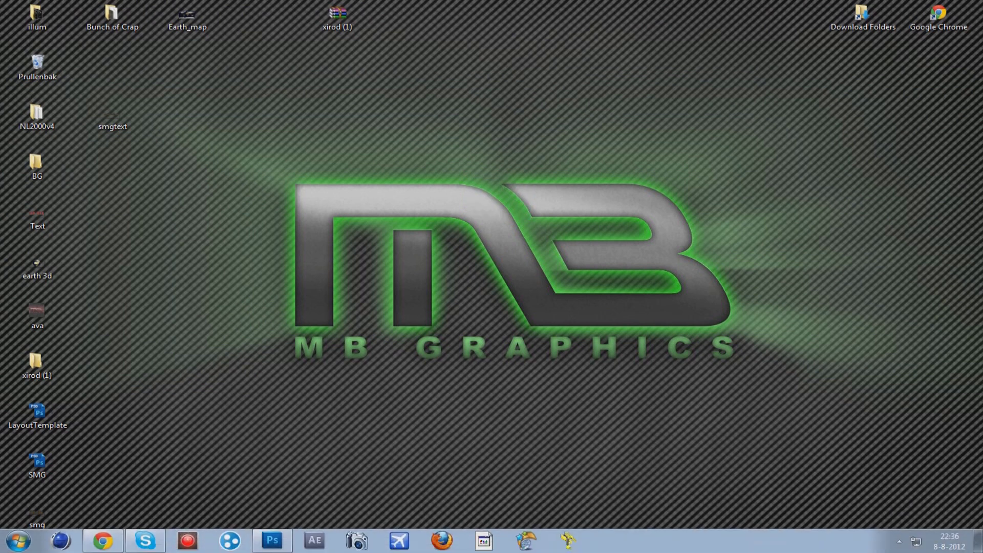
left_click(272, 541)
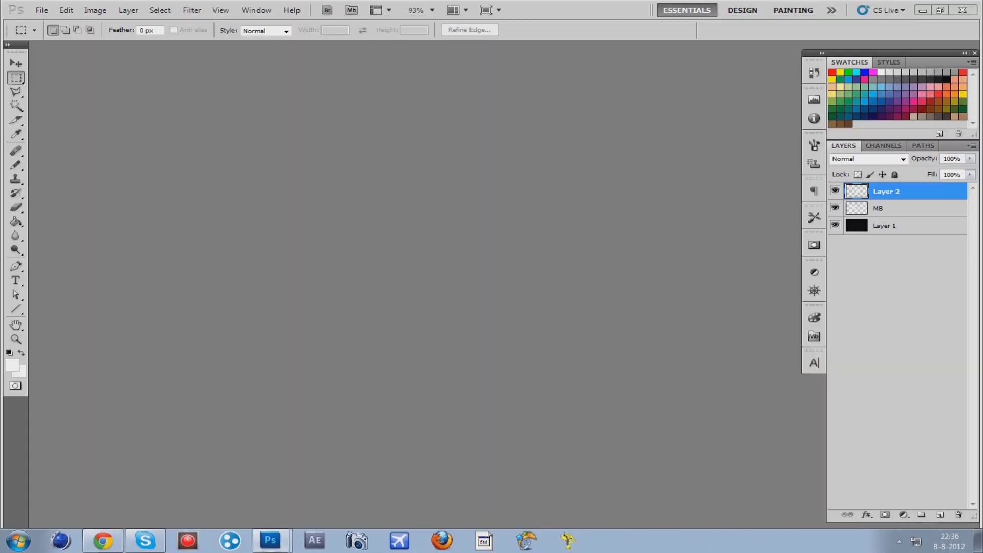
mouse_move(270, 540)
left_click(259, 514)
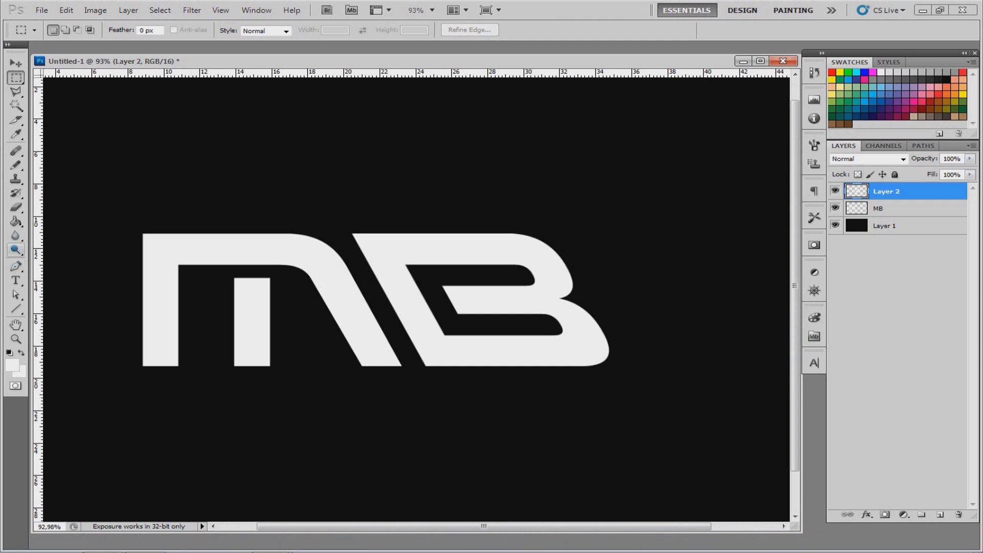
Trace the M's outer curved shoulder with the Pen tool, from its top edge down to the start of the slanted leg
left_click(15, 267)
left_click(15, 267)
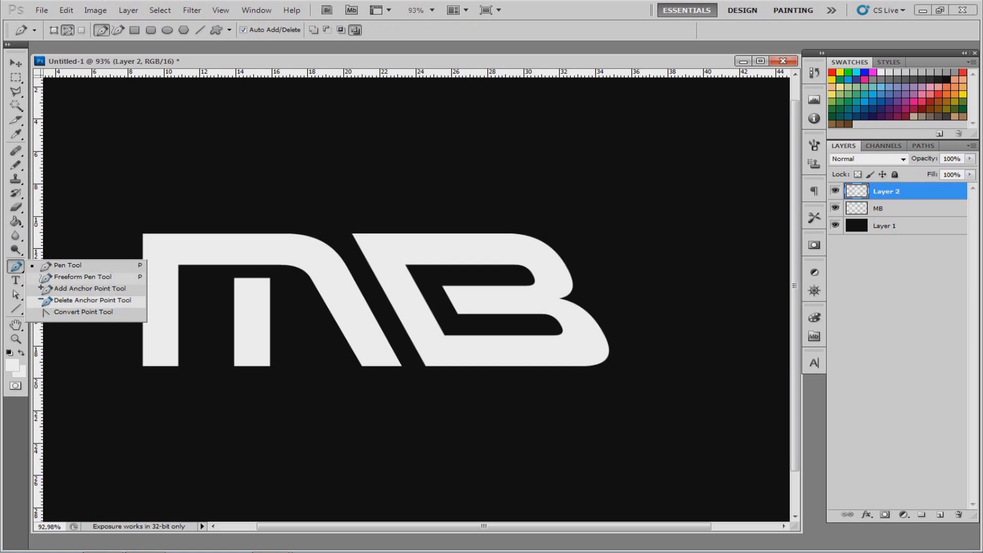
left_click(76, 266)
left_click(15, 339)
left_click_drag(394, 246, 449, 246)
left_click_drag(215, 253, 254, 264)
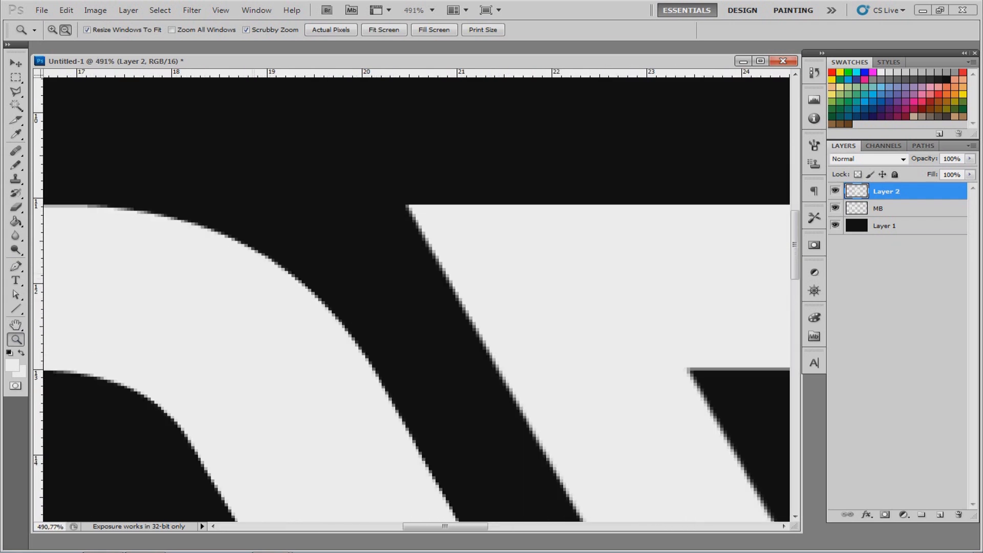
left_click_drag(445, 526, 425, 527)
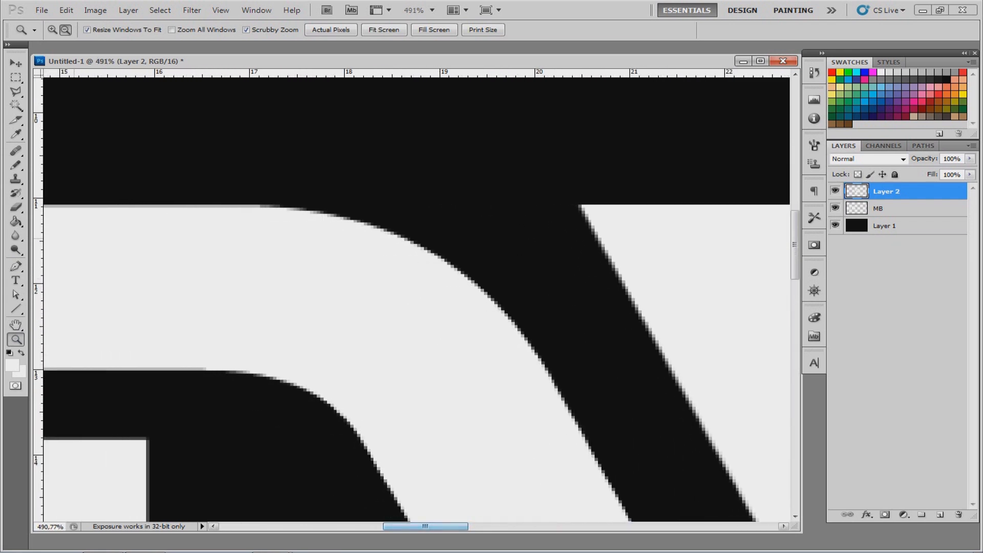
left_click(16, 266)
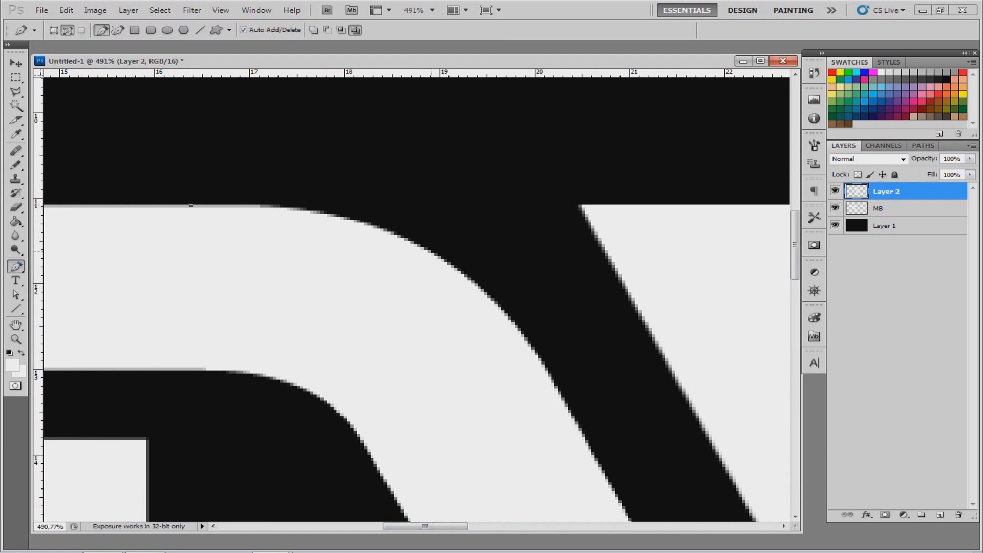
left_click_drag(431, 251, 503, 302)
left_click(551, 378)
left_click_drag(551, 378, 570, 410)
left_click(585, 439)
Extend the pen path across the gap from the M's slanted leg to the B's slanted edge
left_click_drag(585, 438, 685, 341)
left_click_drag(738, 354, 789, 483)
key("ctrl+z")
left_click(702, 414)
key("ctrl+z")
left_click(688, 403)
Draw the path's outer curve parallel to the M's shoulder, end it above the M's top edge, and close the path
left_click_drag(480, 183, 372, 142)
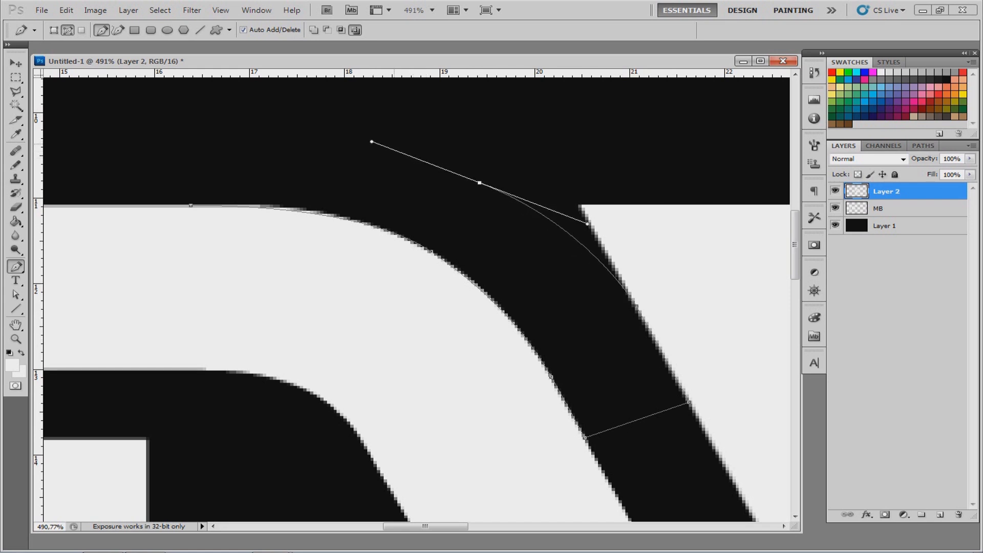
left_click_drag(372, 142, 354, 130)
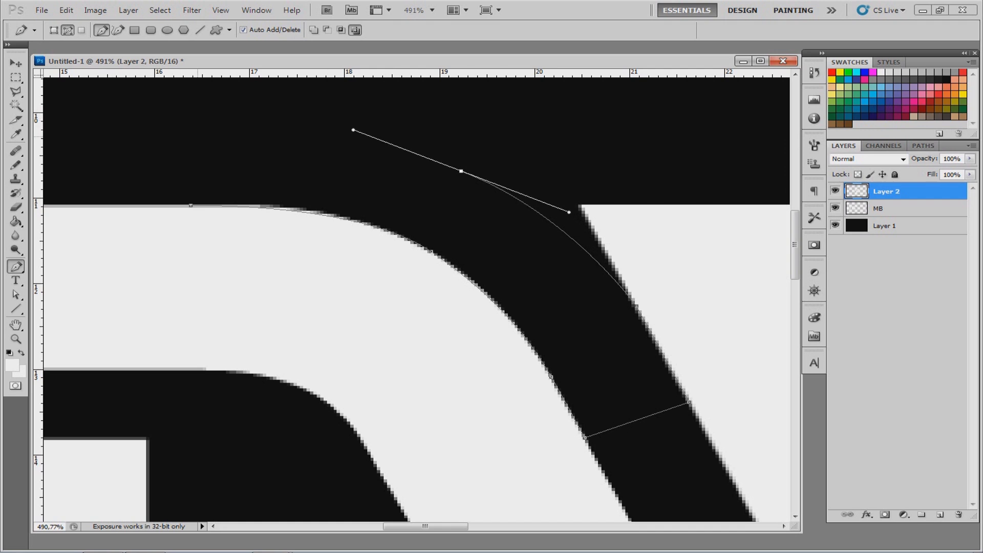
left_click(189, 140)
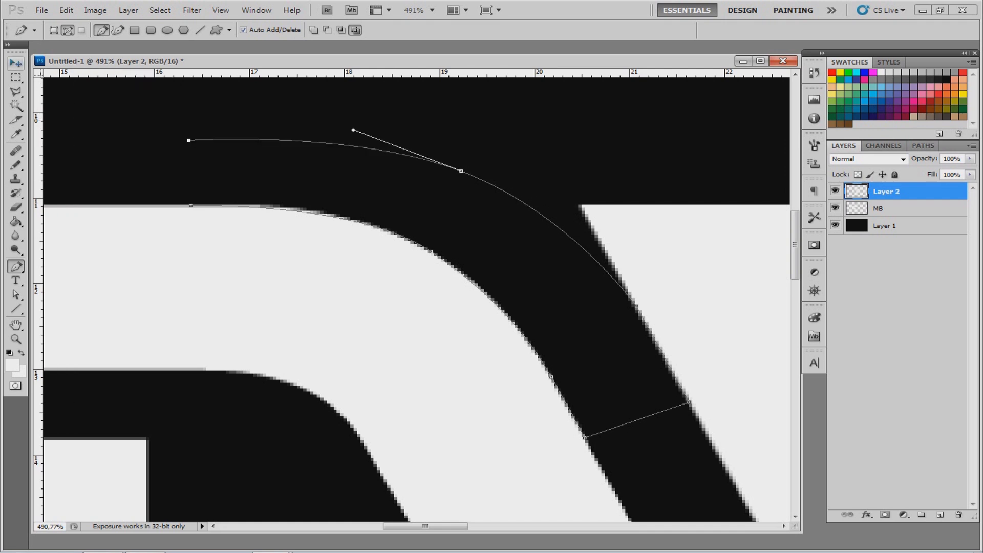
key("Up")
key("Up")
key("Up")
key("Up")
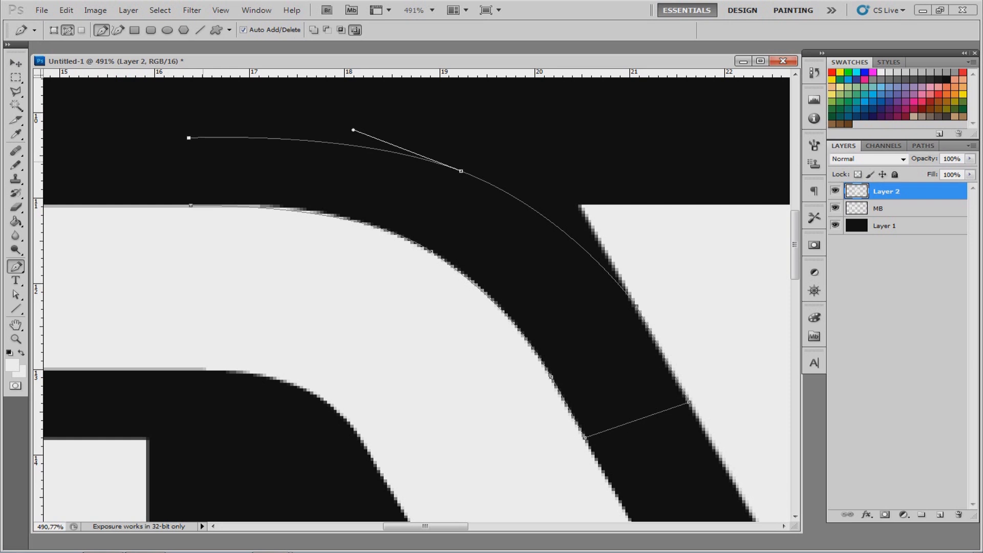
key("Up")
key("Up")
left_click(190, 206)
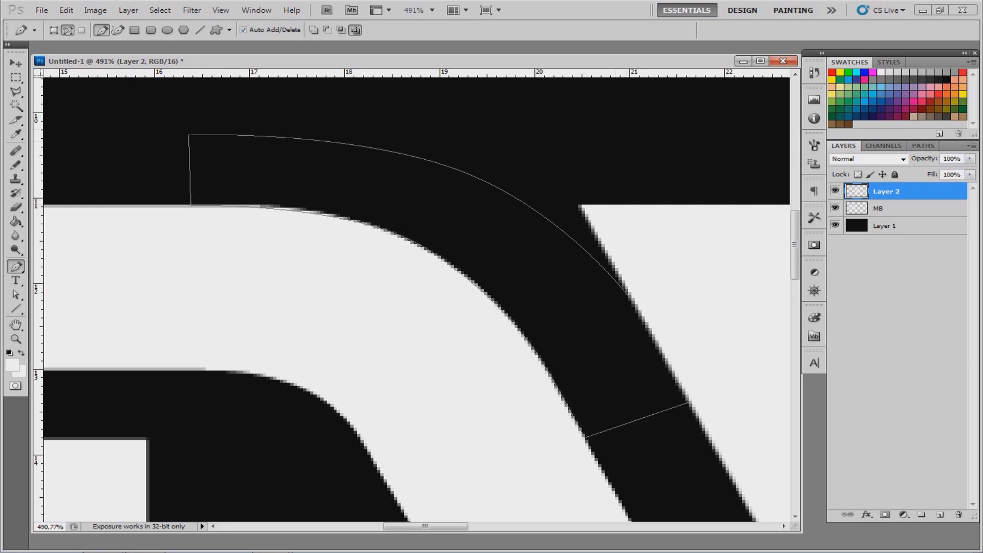
Deselect the closed work path to hide its outline over the letters, and return to the layer list
key("alt+space")
left_click_drag(339, 313, 400, 275)
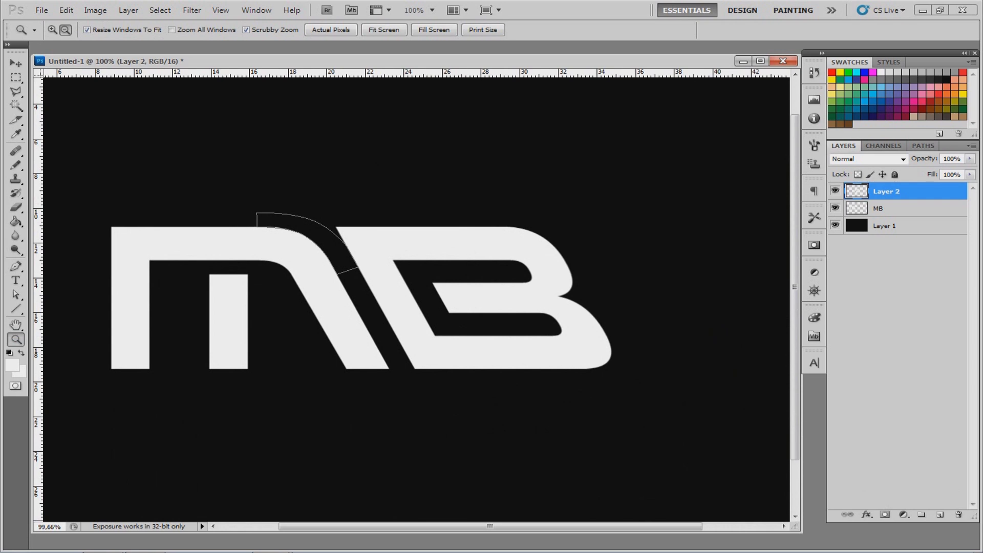
left_click(924, 146)
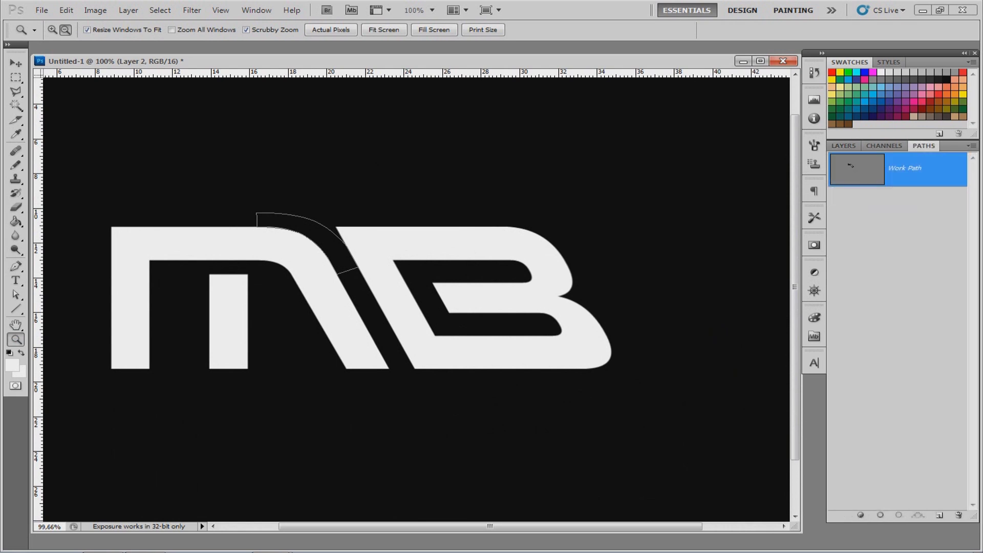
key("Delete")
left_click(844, 146)
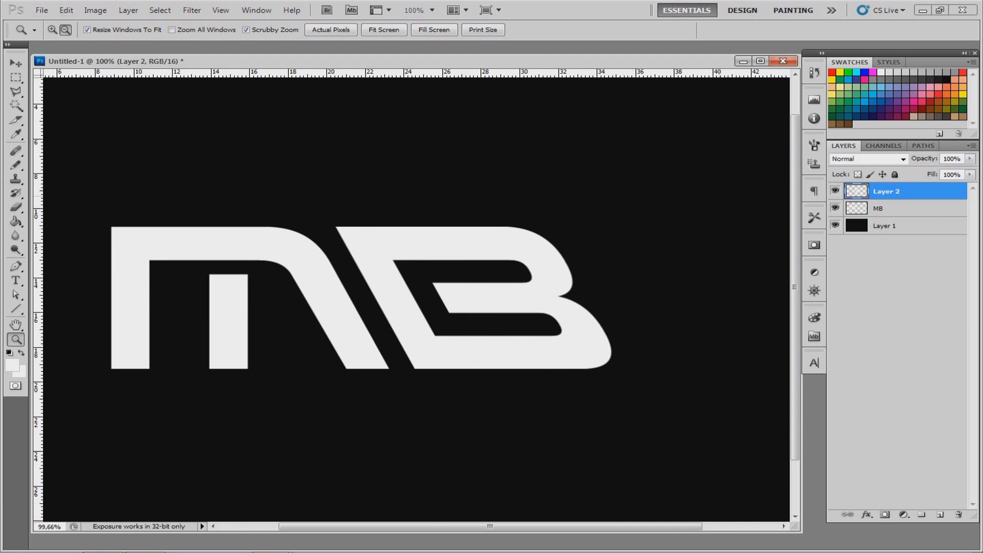
Move the B over the M with Free Transform so their slanted strokes overlap, at about X 687 px, Y 430 px
key("ctrl+t")
left_click_drag(474, 298, 409, 298)
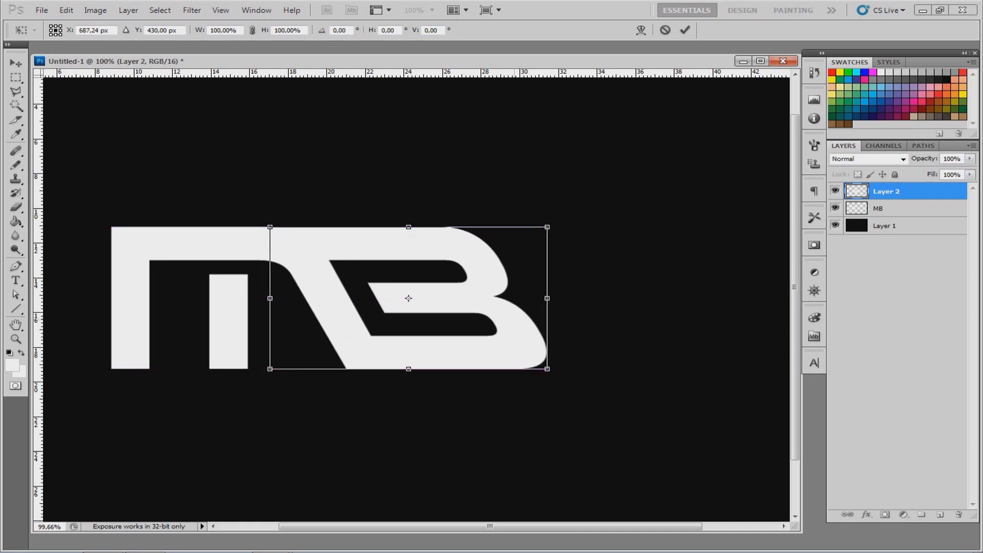
key("Return")
Reactivate the curved work path over the area where the M and B overlap
key("z")
left_click_drag(326, 226, 353, 226)
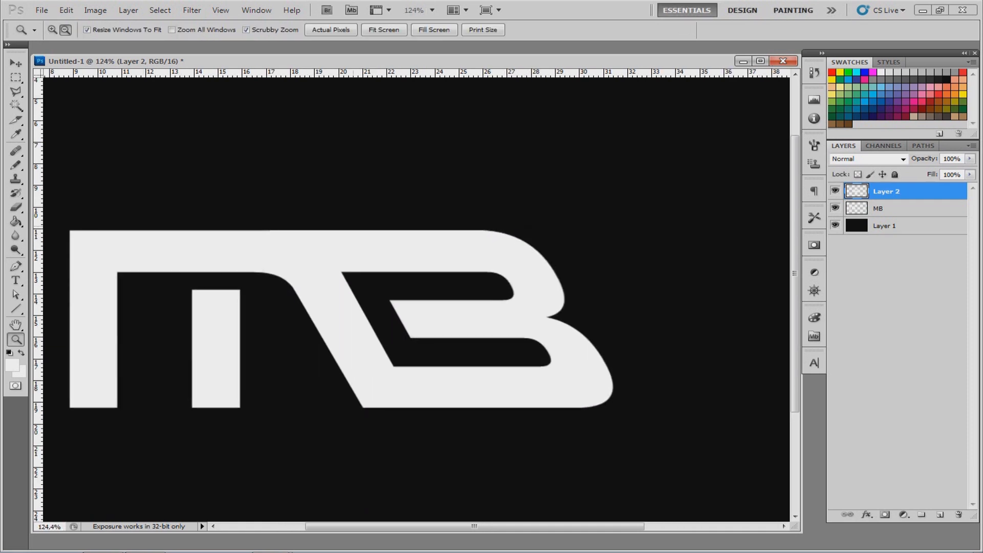
left_click(924, 146)
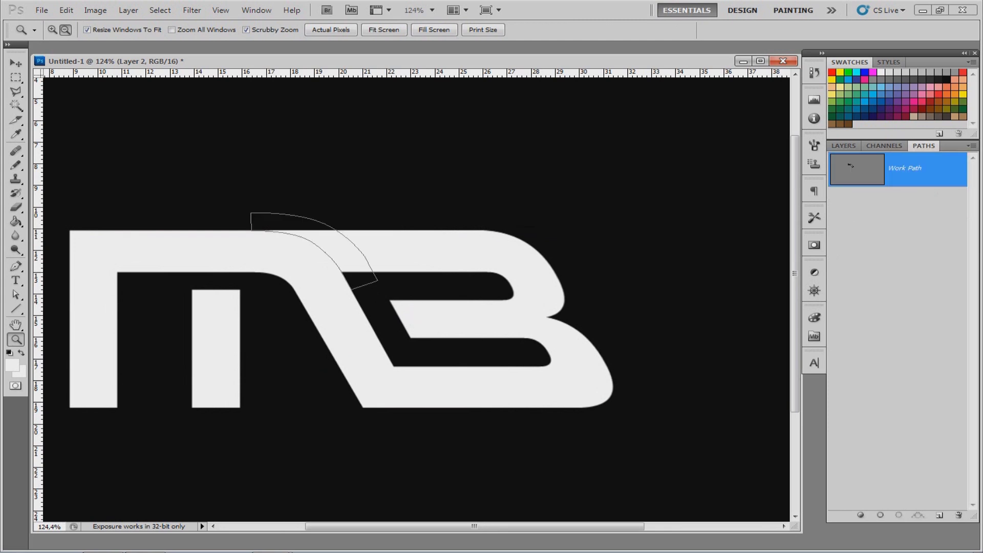
right_click(897, 209)
key("Escape")
left_click(66, 10)
left_click(66, 10)
left_click_drag(288, 233, 361, 231)
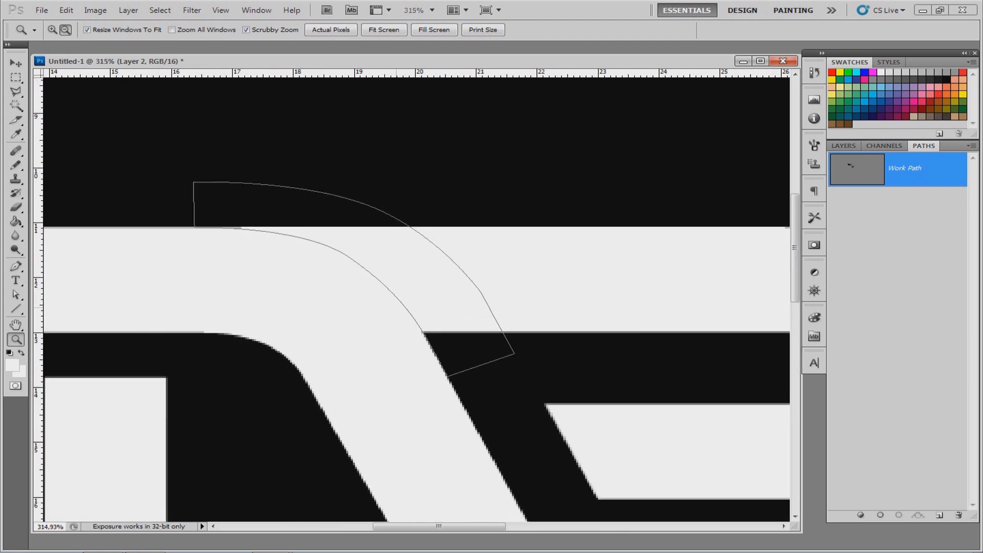
Turn the work path into a new anti-aliased selection with a 0 px feather radius, keeping Layer 2 active
left_click(843, 146)
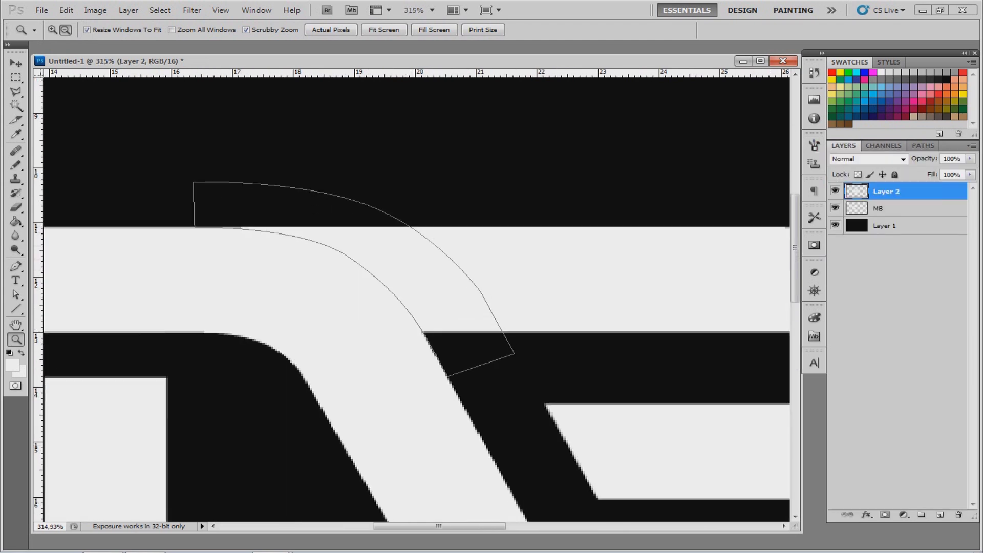
left_click(923, 146)
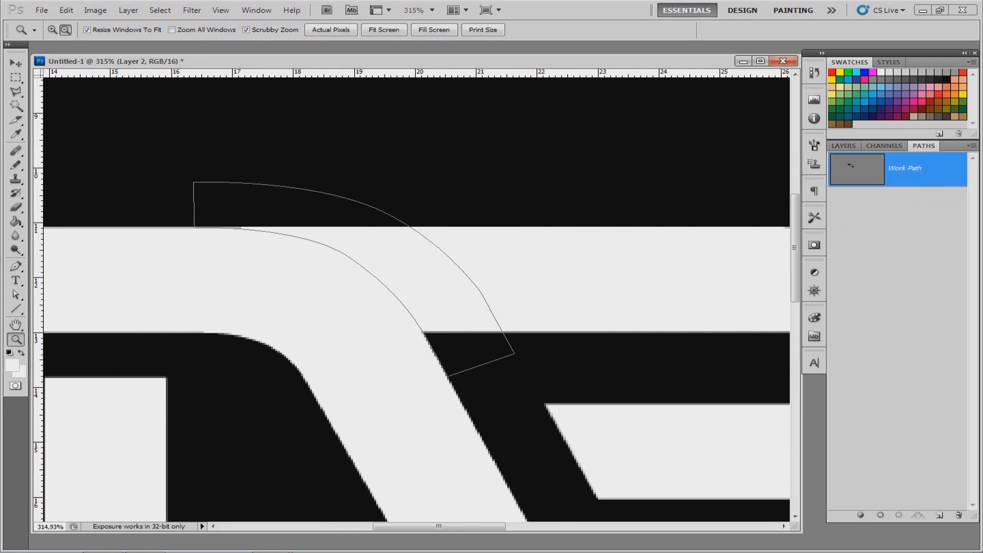
right_click(851, 164)
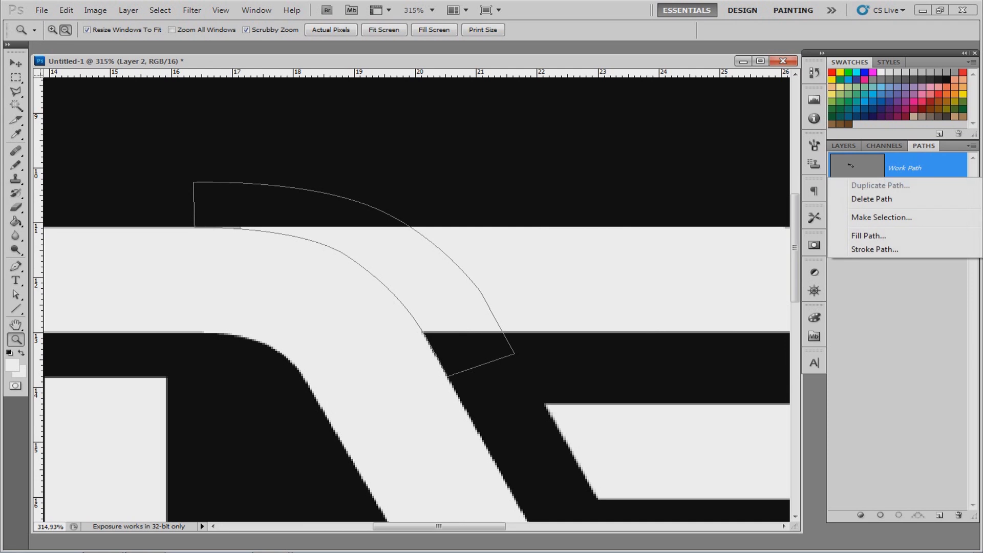
left_click(881, 217)
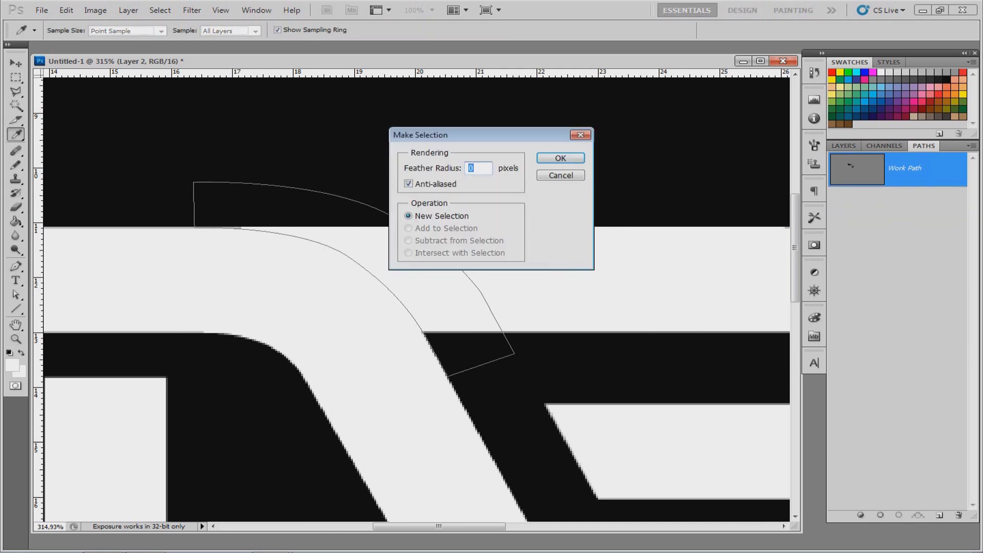
key("Return")
key("z")
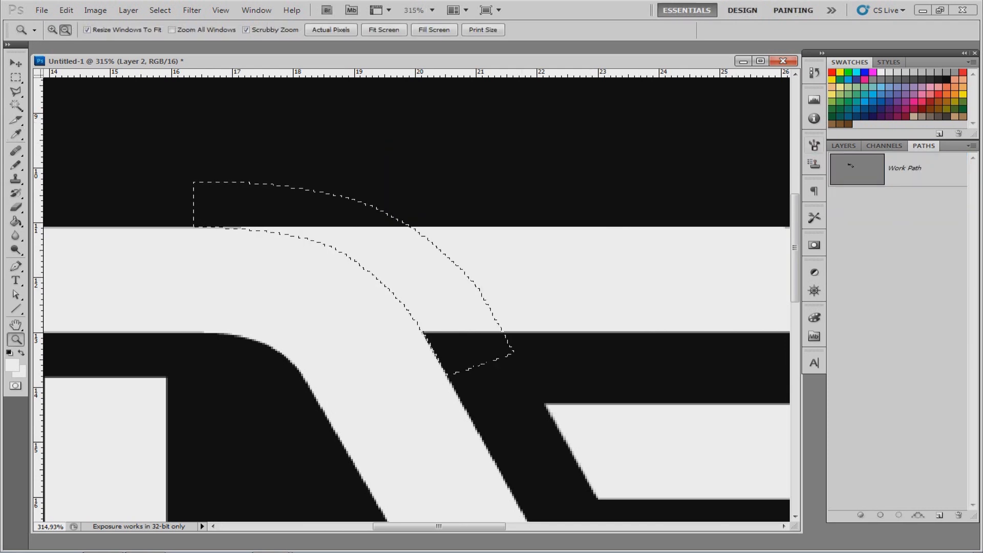
left_click(843, 146)
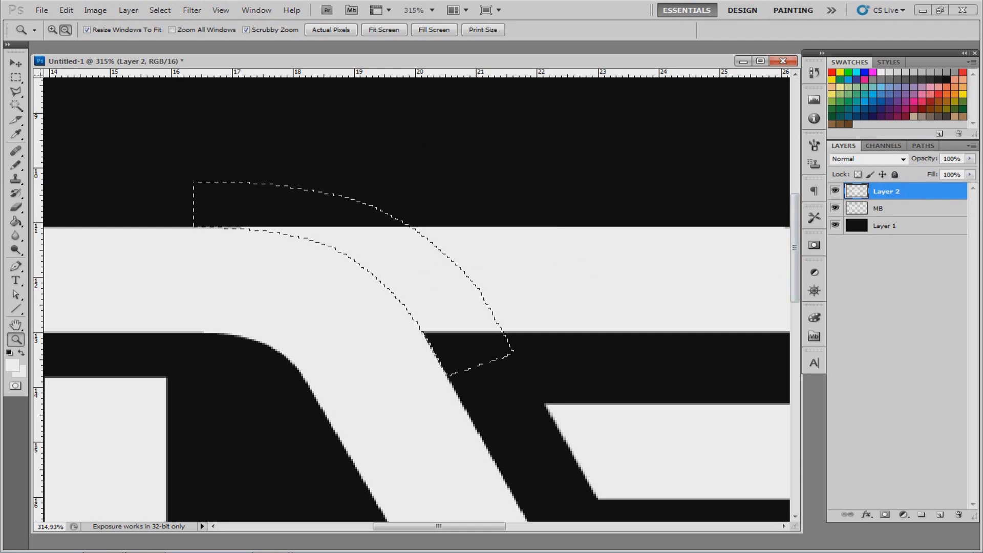
Delete the selected curved area from the B on Layer 2, and clear the selection
key("Delete")
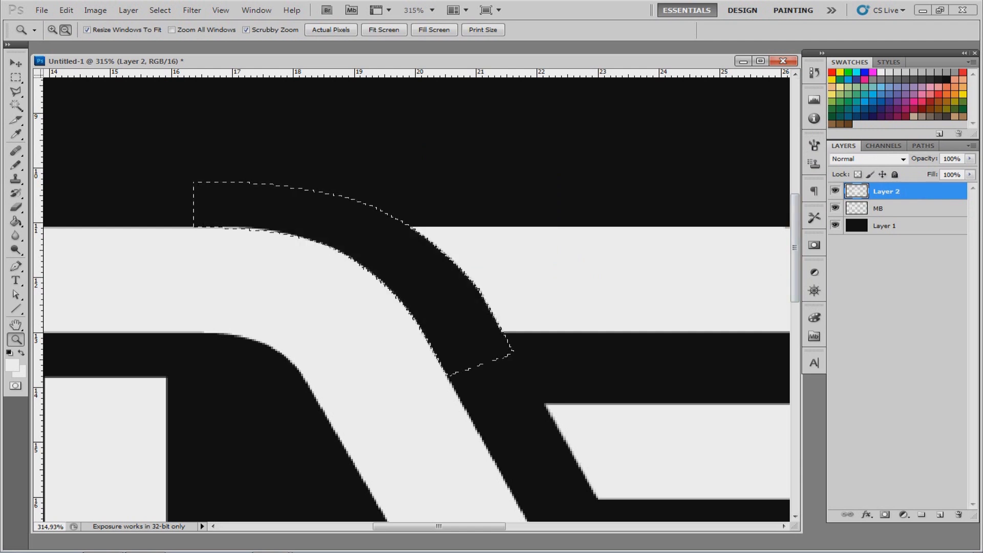
key("ctrl+d")
key("ctrl+0")
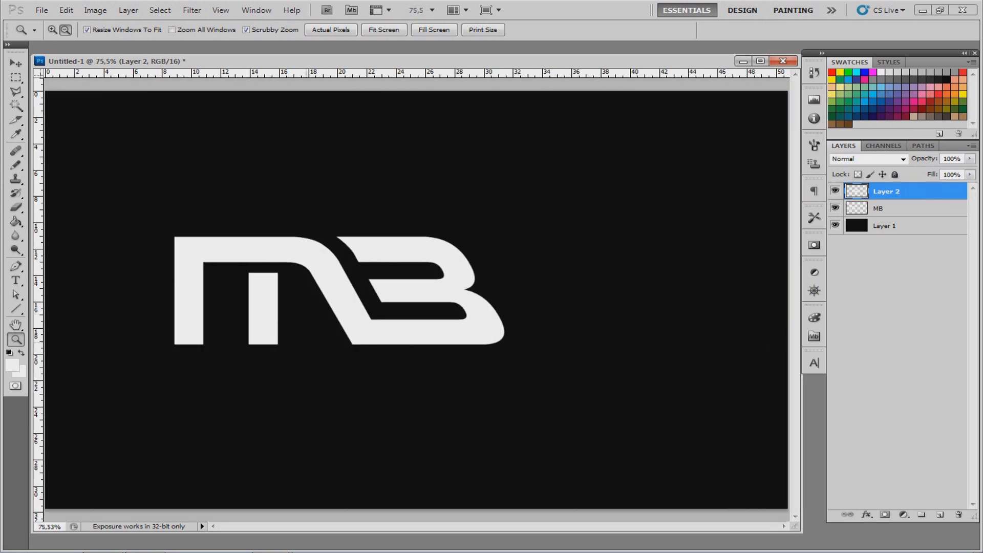
left_click_drag(475, 306, 418, 307)
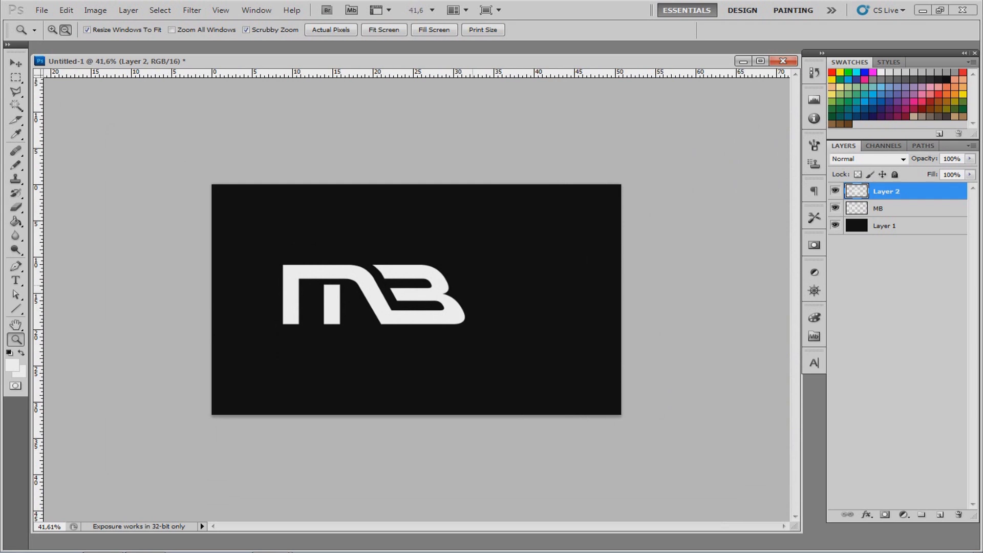
key("ctrl+plus")
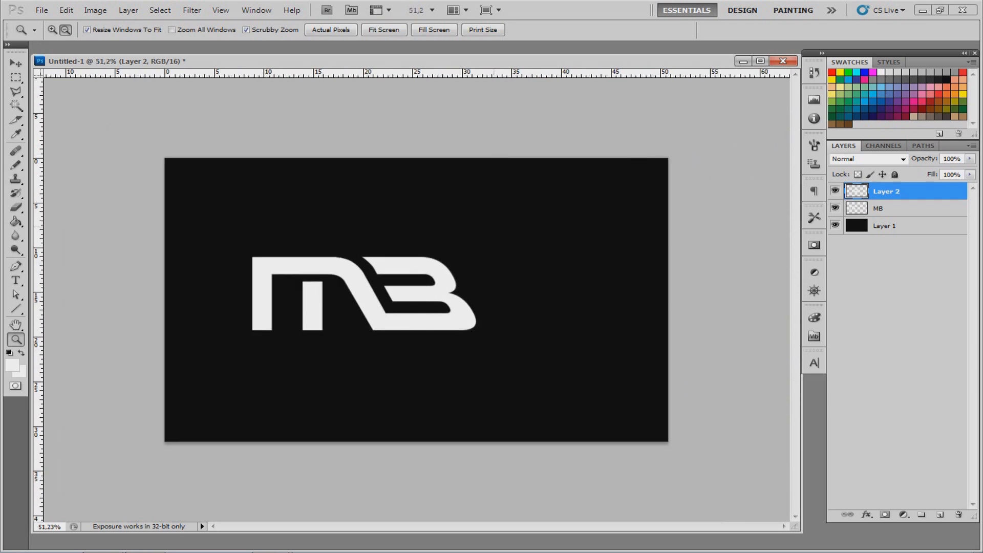
Try to move the B on Layer 2 away from the M with Free Transform, to about X 807 px, Y 430 px
left_click(896, 209, "ctrl")
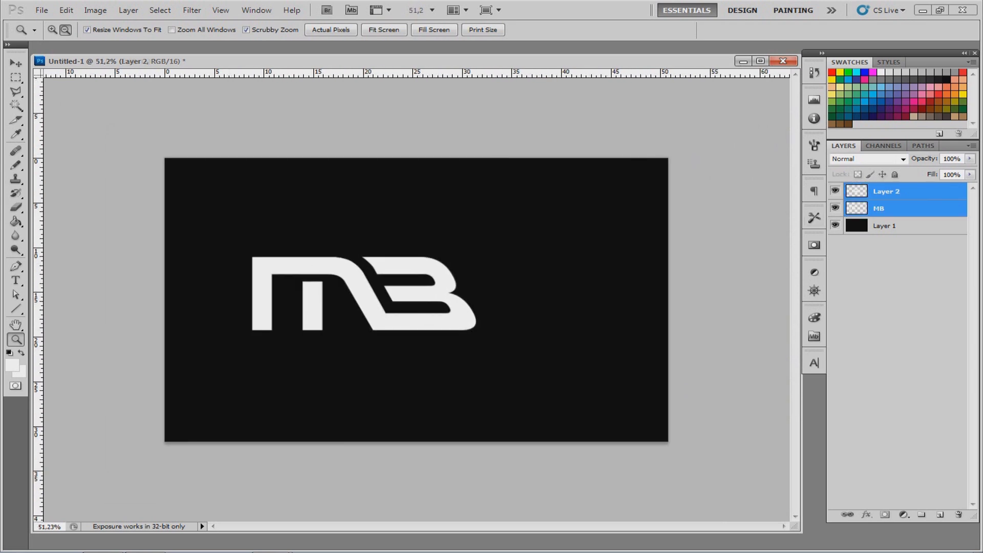
right_click(897, 209)
left_click(877, 474)
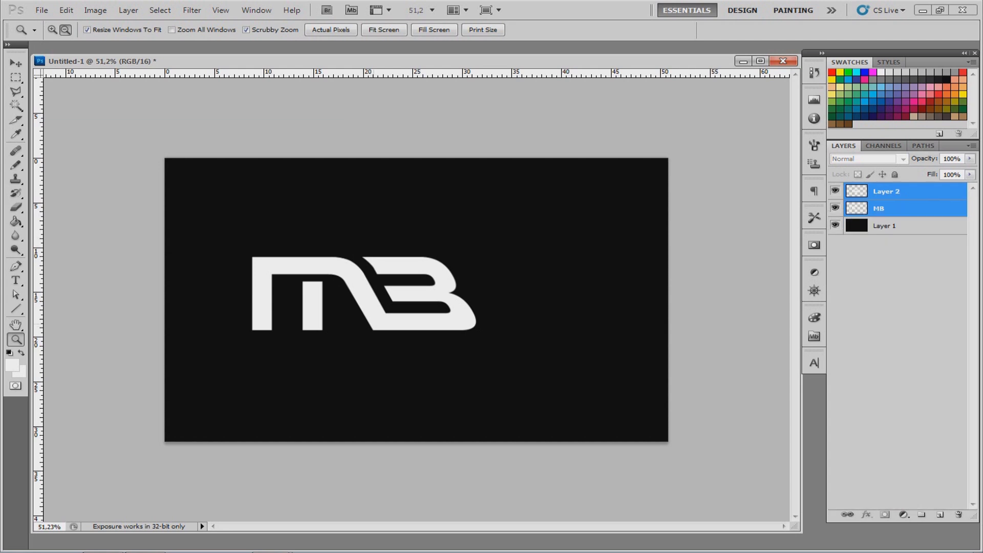
left_click(897, 192)
key("ctrl+t")
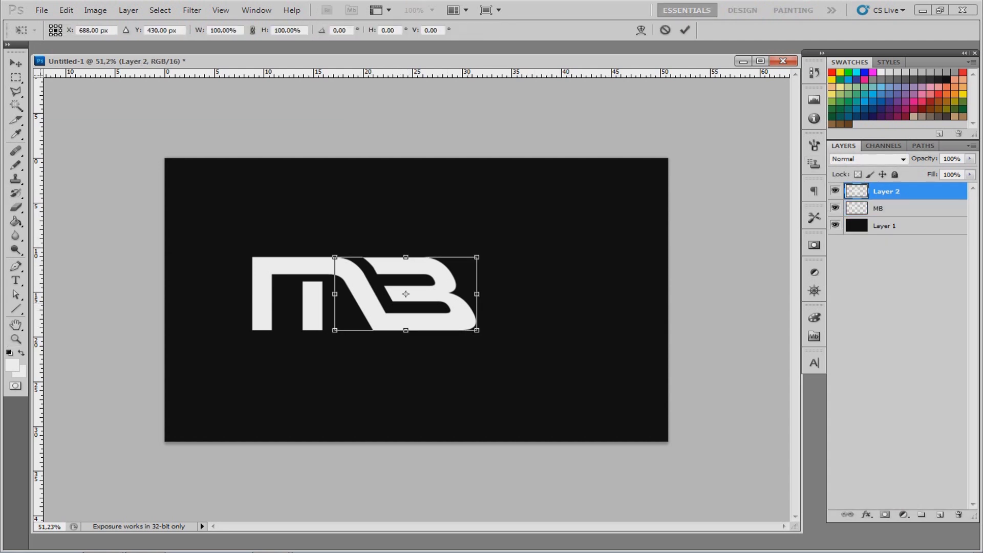
left_click_drag(405, 294, 448, 294)
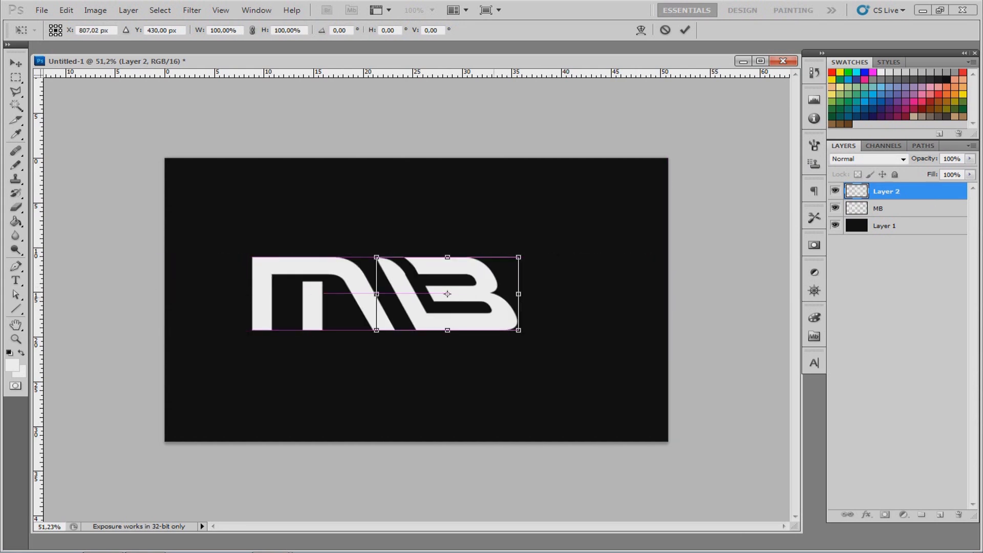
key("z")
key("Escape")
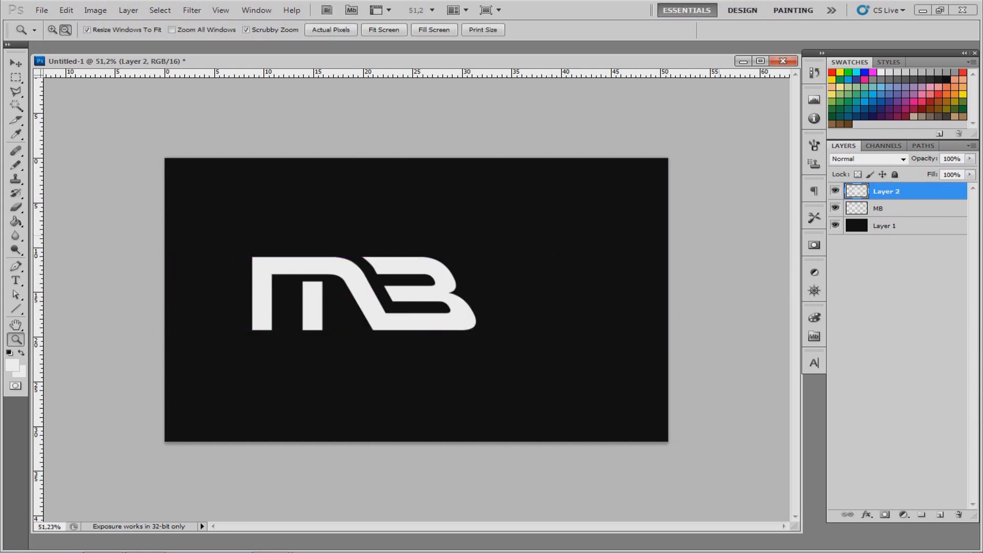
left_click(891, 209, "shift")
right_click(891, 203)
key("Escape")
left_click(891, 209)
left_click(894, 287)
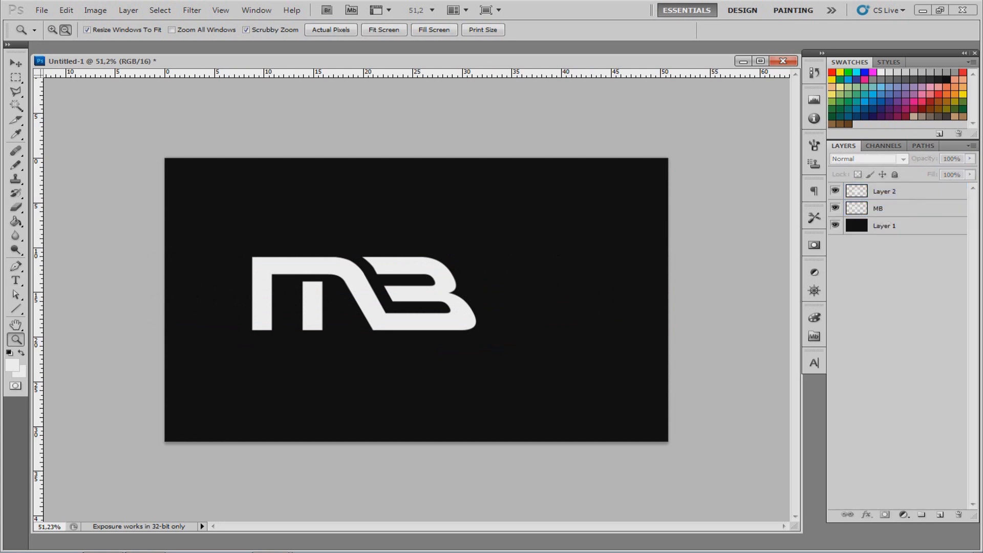
left_click(892, 191)
left_click(891, 208, "shift")
left_click(891, 191)
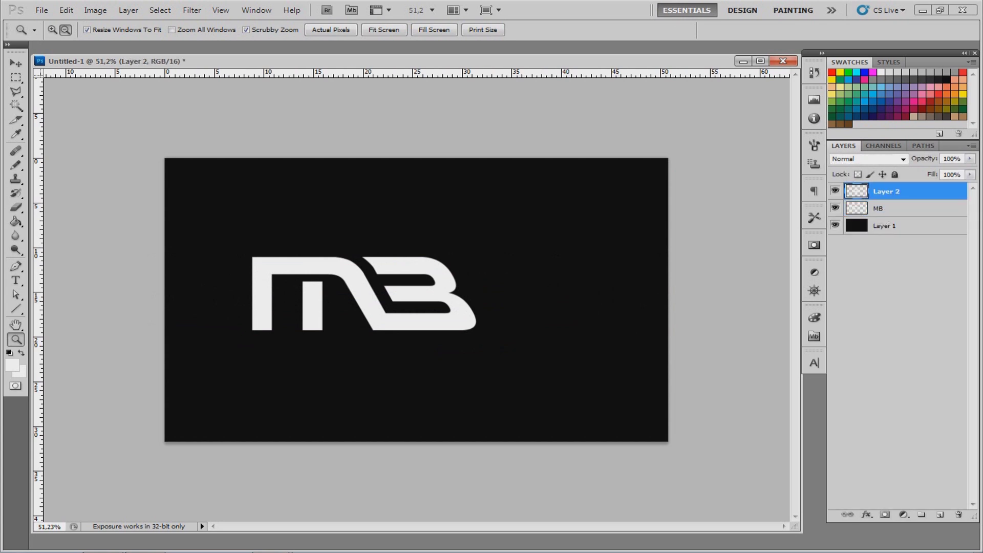
left_click(891, 209, "shift")
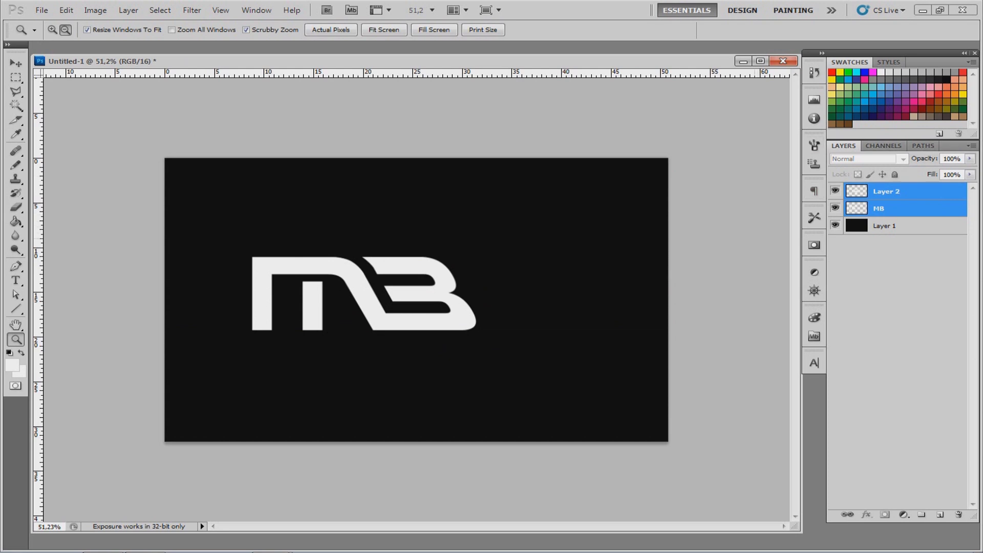
left_click(891, 226)
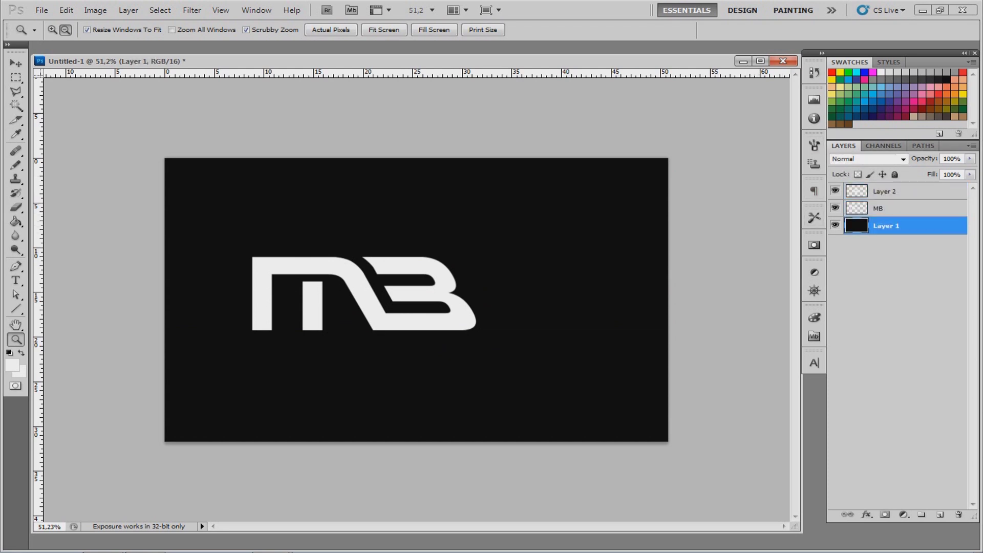
left_click(891, 209)
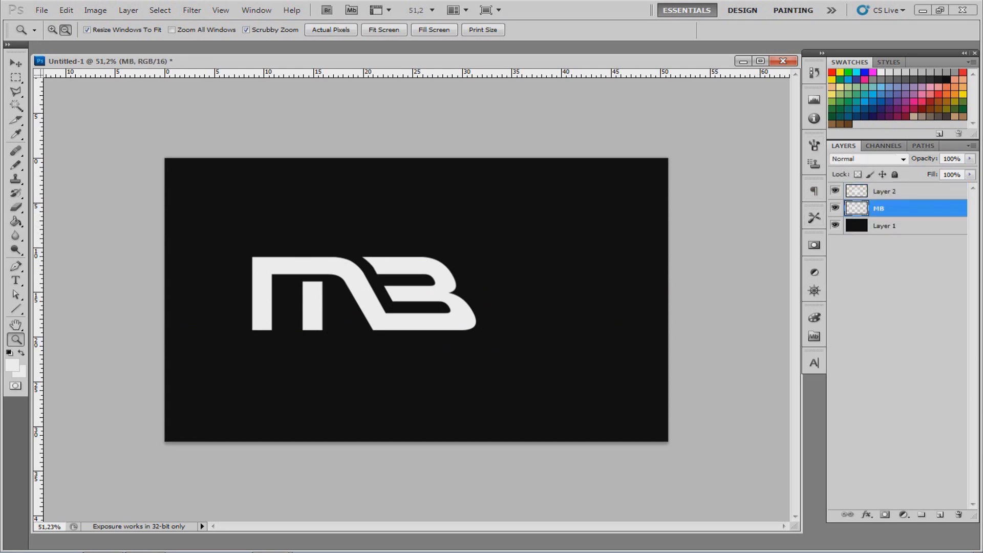
left_click(891, 191)
left_click(906, 226)
left_click(906, 191, "shift")
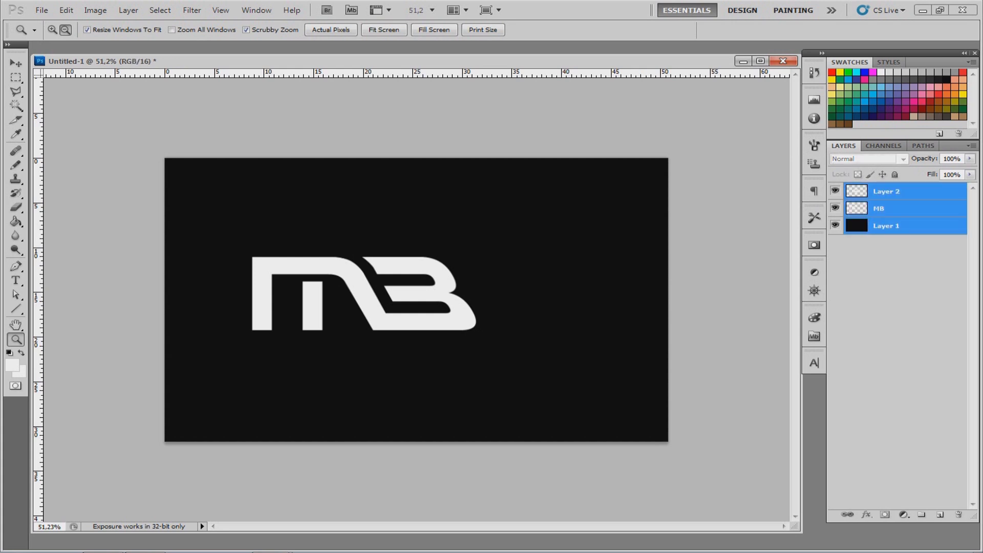
Combine the MB layer and Layer 2 into one smart object, and rasterize it as a normal layer
left_click(906, 208)
left_click(907, 191, "shift")
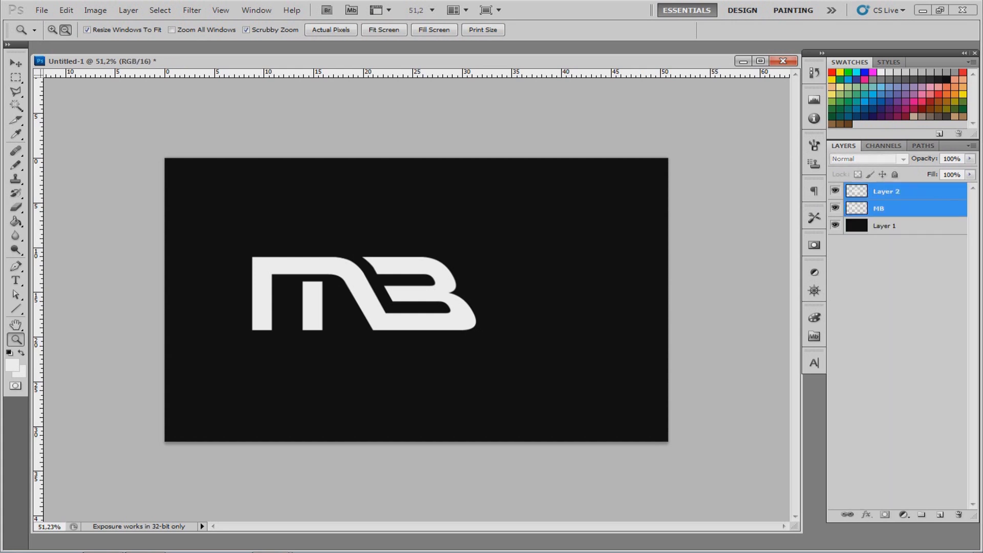
right_click(907, 192)
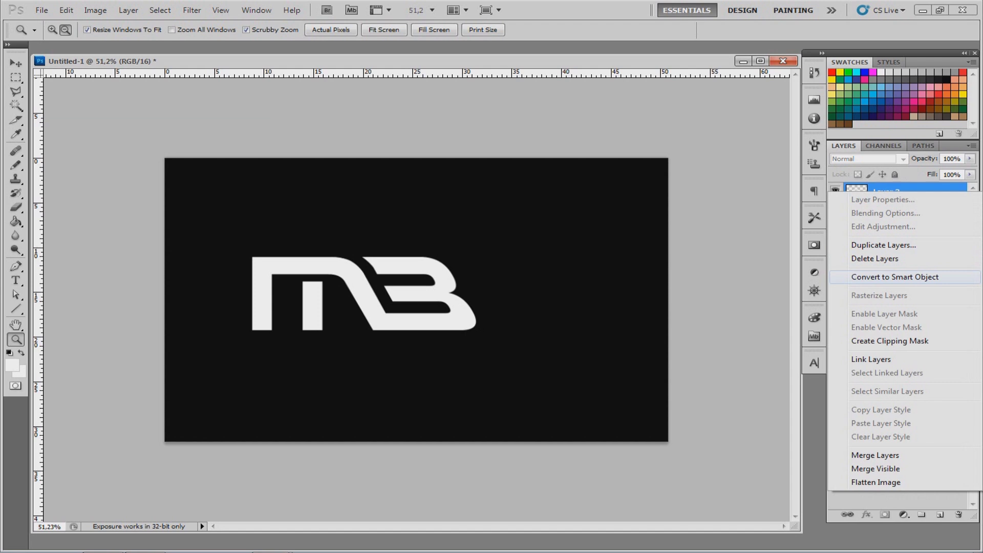
left_click(895, 277)
right_click(886, 191)
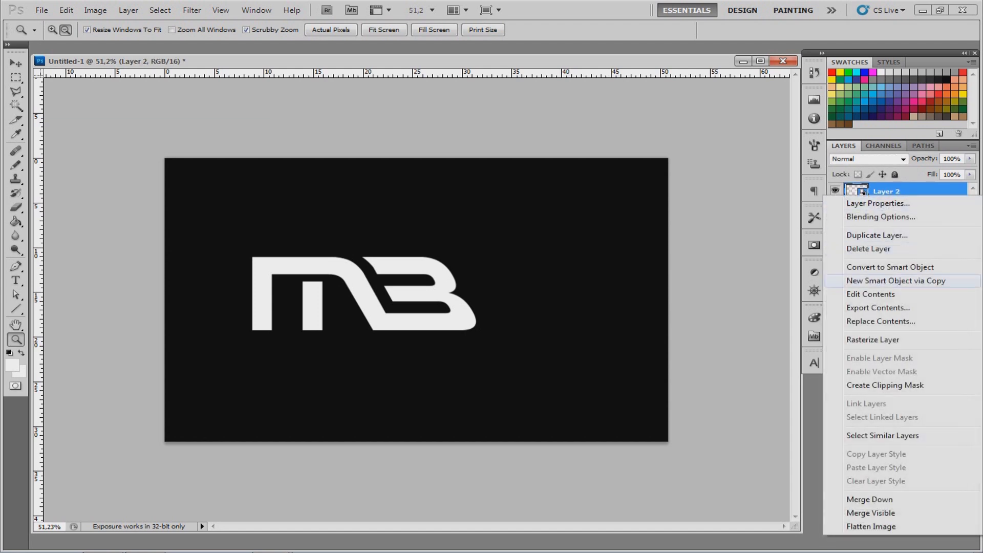
left_click(873, 340)
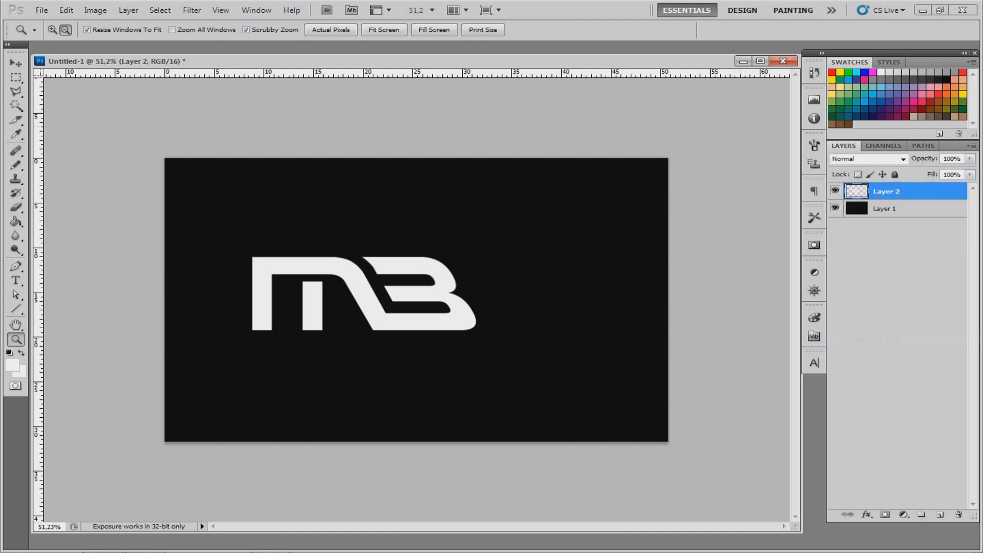
Centre the combined logo on the canvas with Free Transform at X 720 px, Y 450 px
key("ctrl+t")
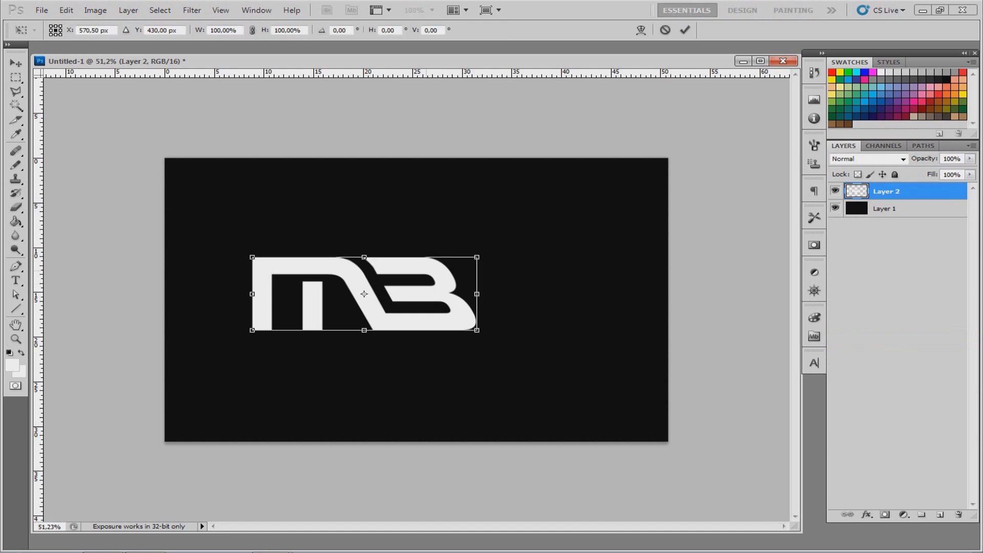
left_click(94, 30)
type("720")
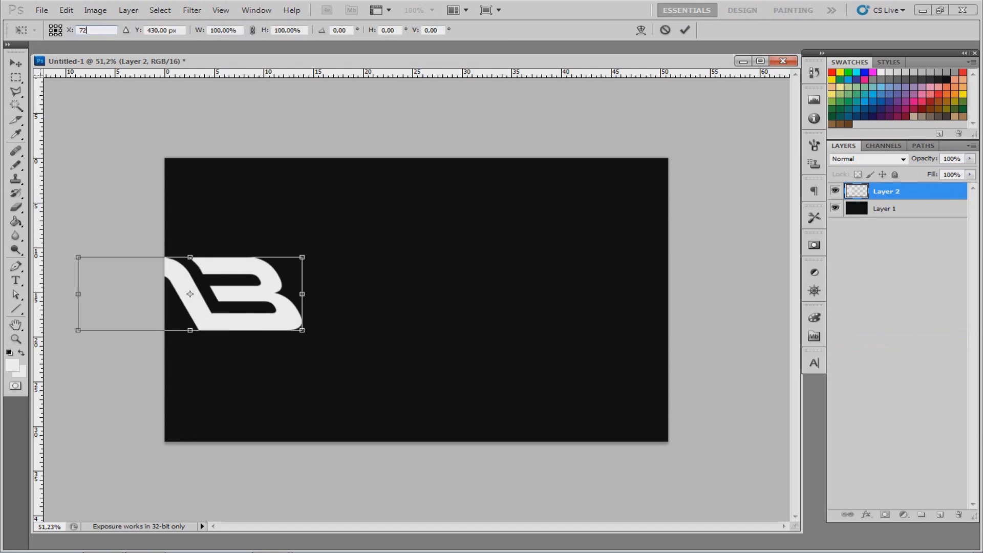
key("Tab")
type("450")
key("Return")
key("Return")
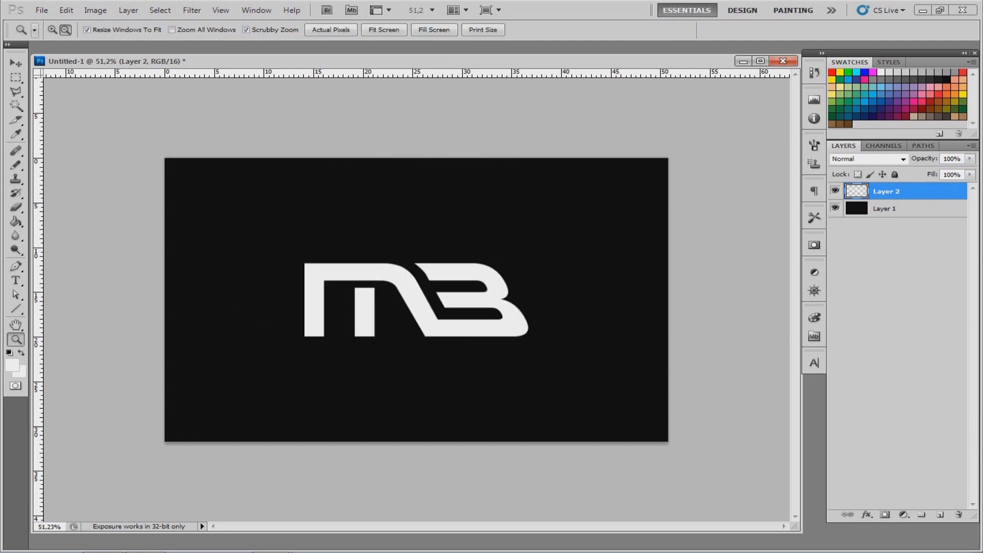
Nudge the combined logo straight up with Free Transform so it sits above the canvas centre
key("ctrl+t")
key("shift+Up")
key("shift+Up")
key("shift+Up")
key("shift+Up")
key("shift+Up")
key("Return")
key("ctrl+t")
key("shift+Up")
key("shift+Up")
key("shift+Up")
key("shift+Up")
key("Return")
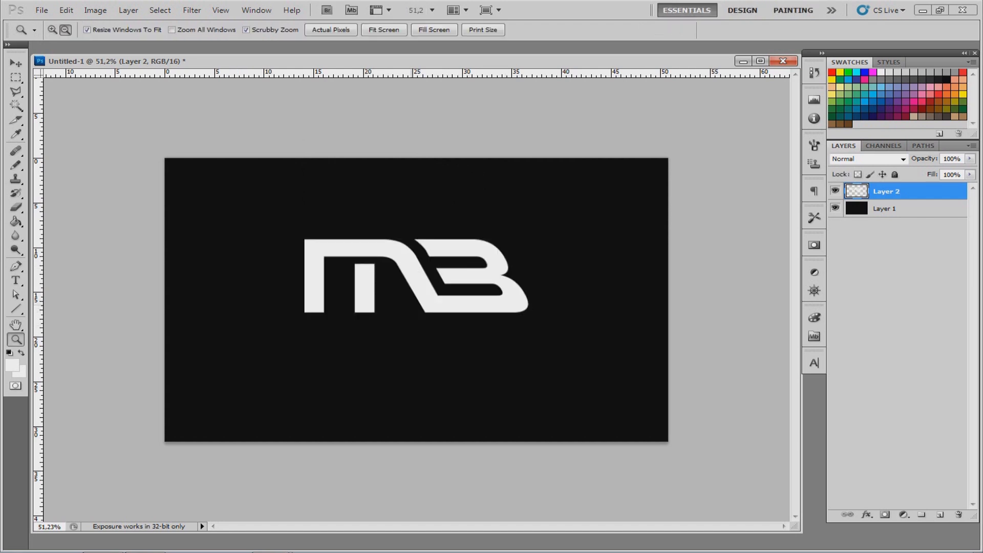
Open the layer style settings of Layer 2 beside the logo, and try a default Drop Shadow before switching it off
scroll(417, 300, "up", 1)
scroll(410, 305, "up", 3)
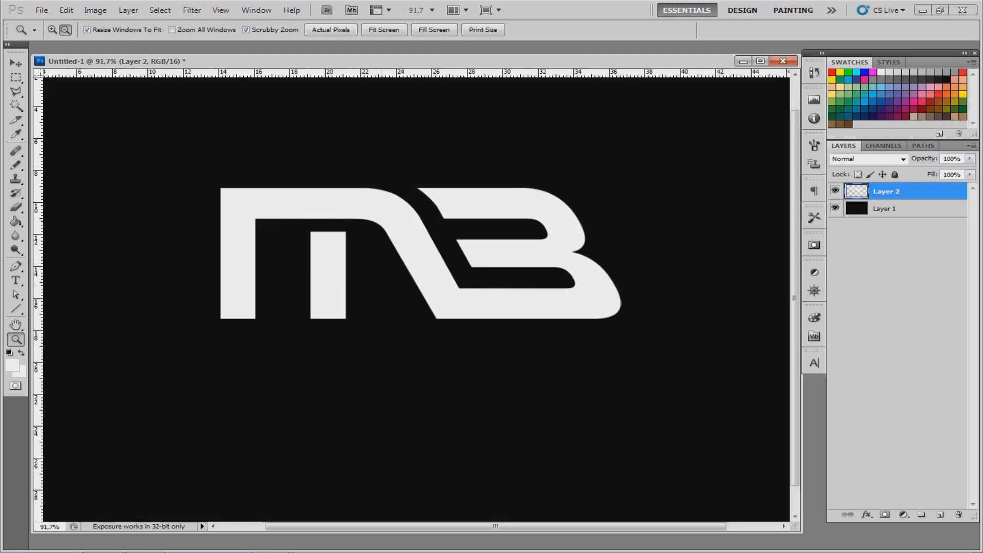
scroll(410, 305, "down", 3)
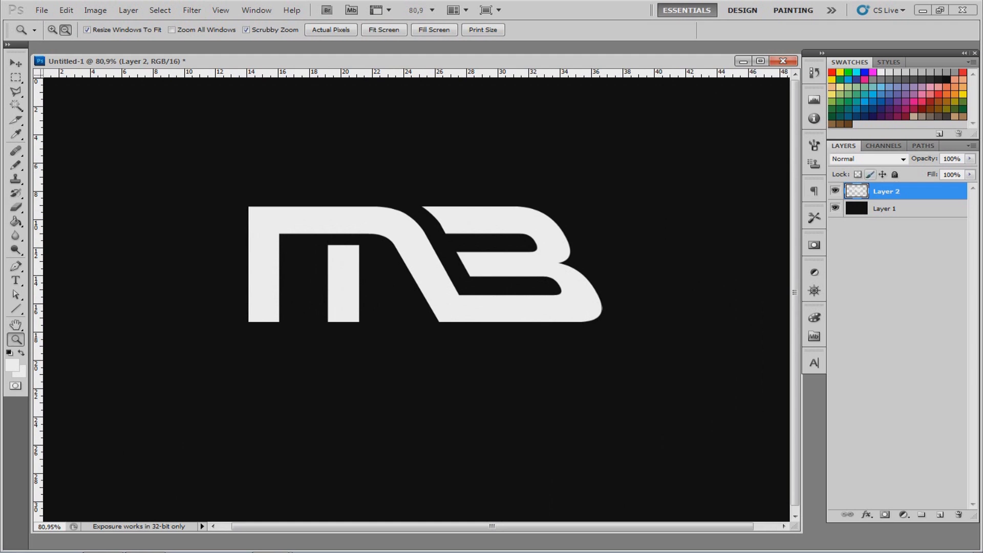
double_click(917, 191)
left_click_drag(231, 160, 741, 207)
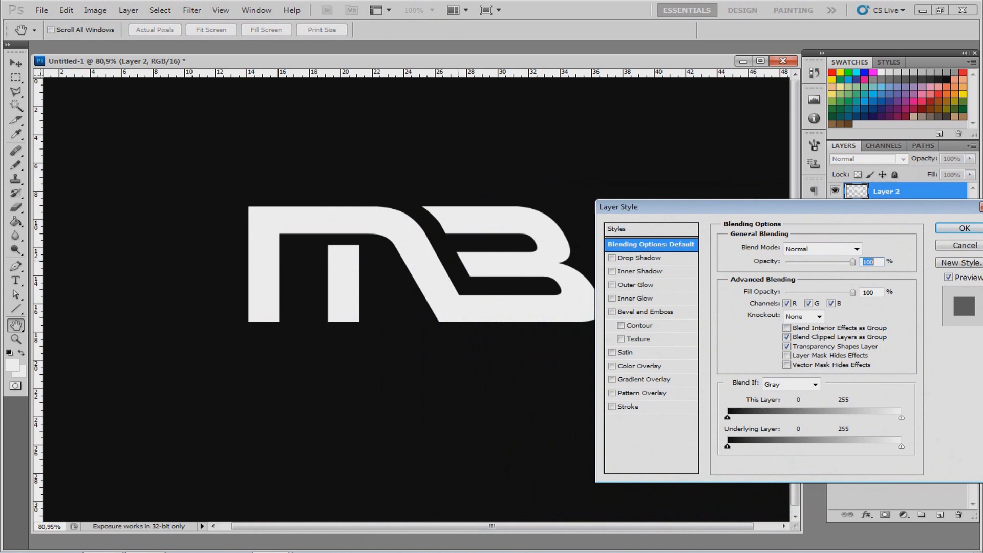
left_click_drag(742, 207, 717, 163)
left_click(588, 214)
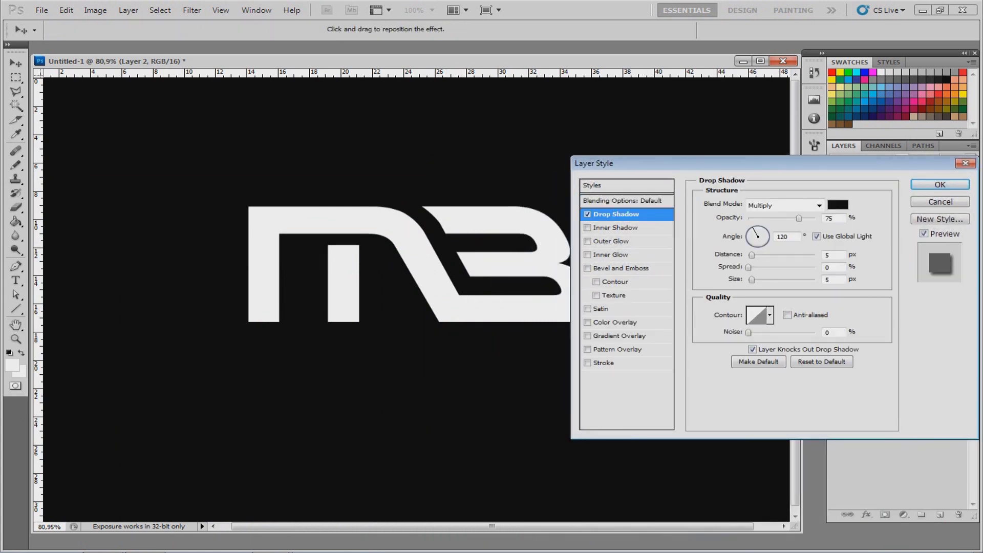
left_click(588, 214)
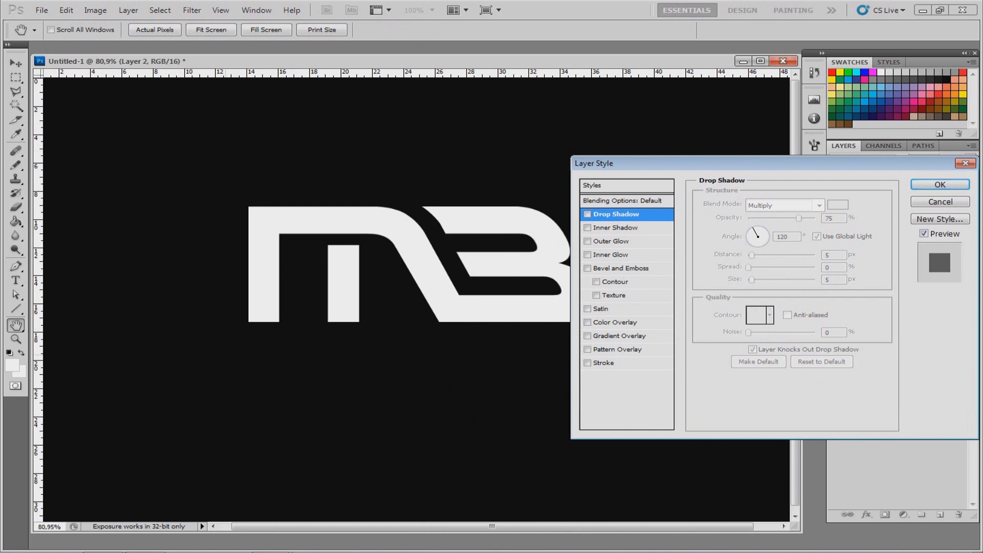
Add a Multiply Inner Shadow to the logo without global light, at 120° angle, 0 px distance and 40 px size
left_click(587, 228)
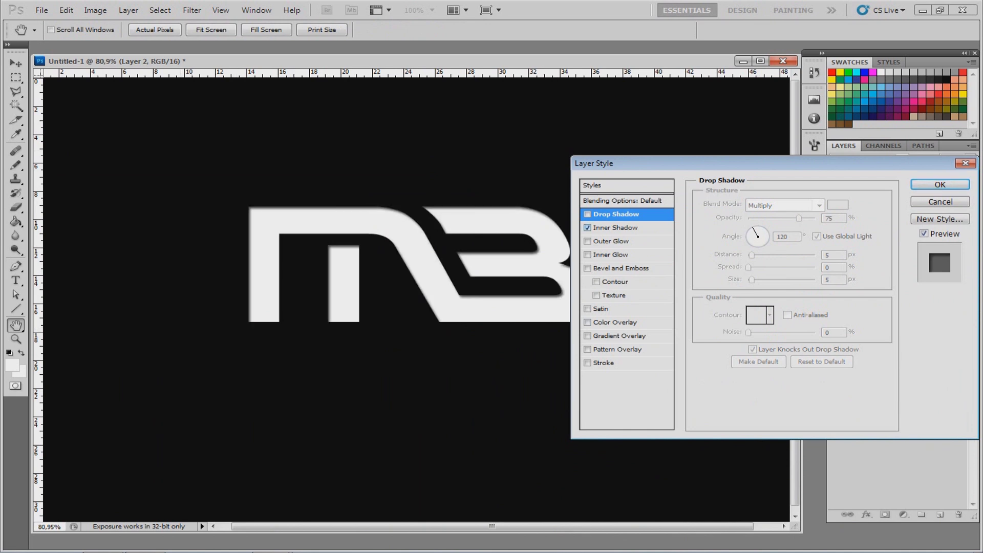
left_click(616, 227)
left_click_drag(752, 255, 751, 229)
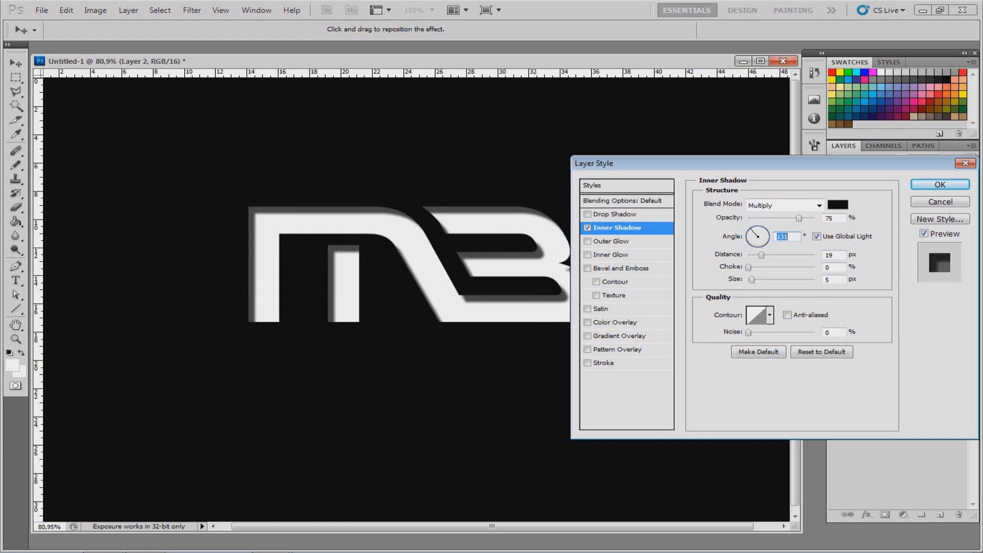
left_click(817, 236)
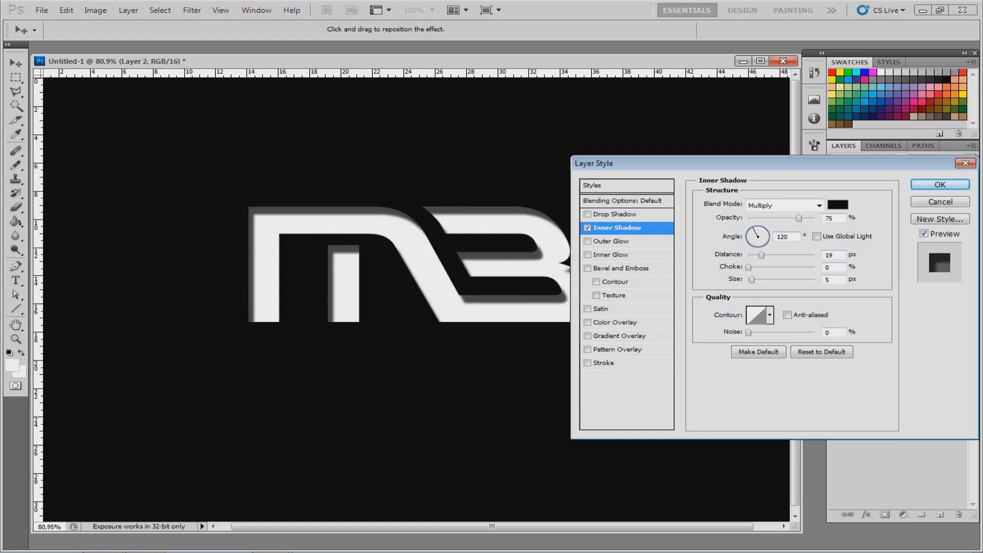
left_click_drag(761, 255, 763, 279)
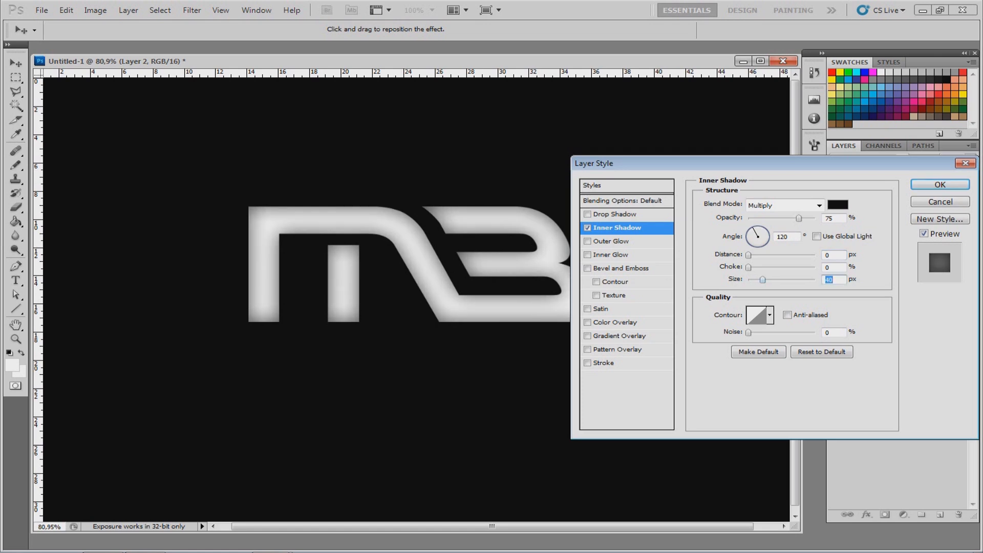
Add an Inner Glow to the logo with Multiply blend mode and a black glow colour
left_click_drag(666, 163, 742, 182)
left_click(689, 274)
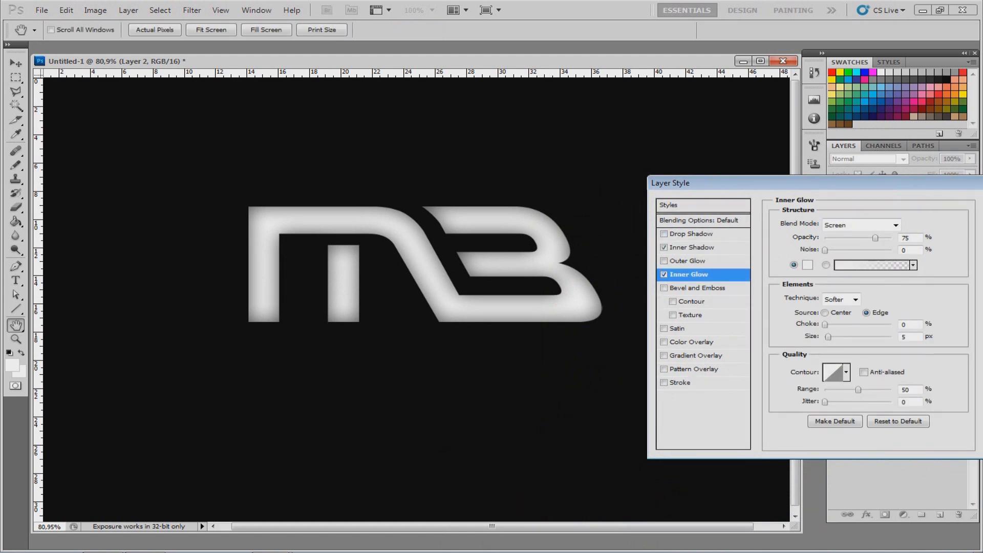
left_click(871, 224)
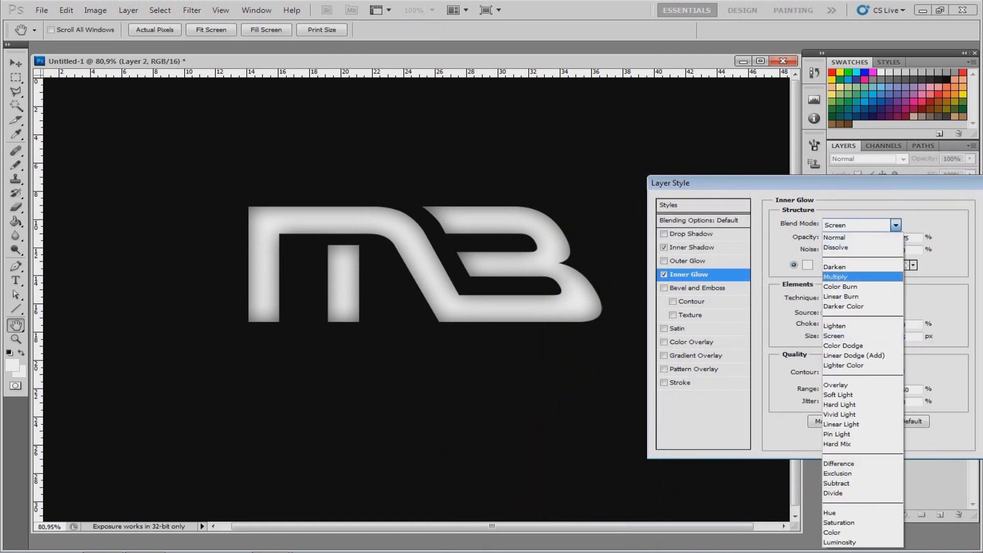
left_click(837, 277)
left_click(807, 265)
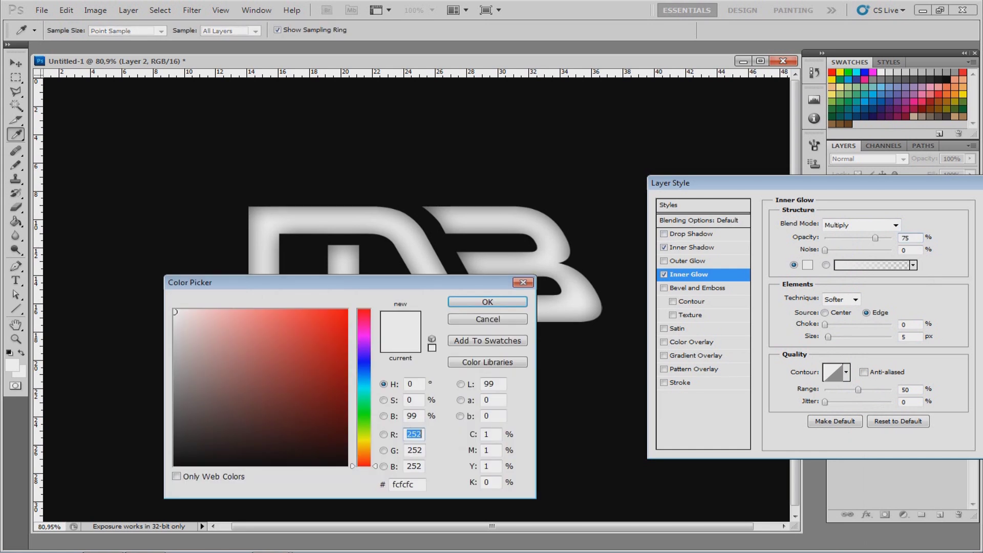
left_click(174, 465)
left_click(487, 303)
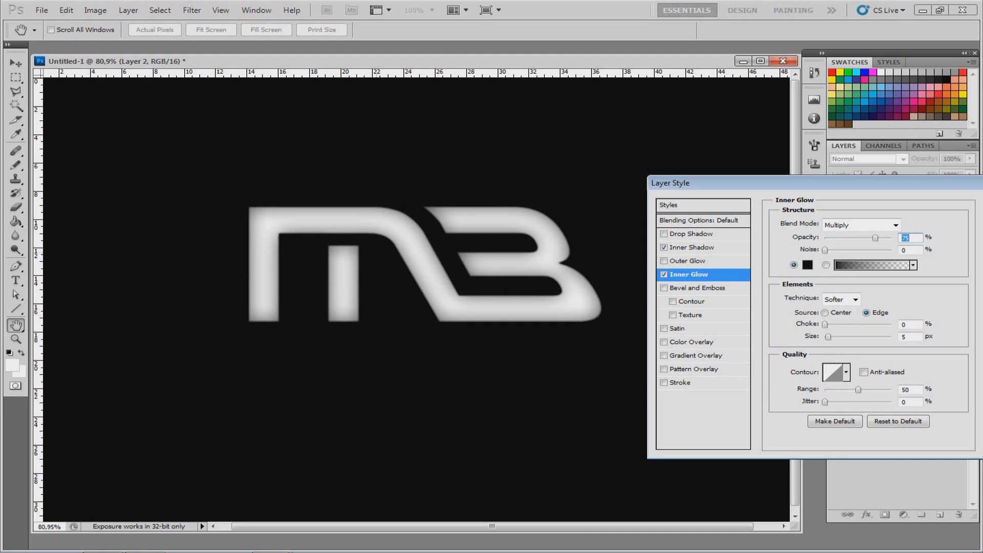
Try an Inner Bevel on the logo at 1000% depth and 8 px size, and switch it off
left_click(664, 288)
left_click(696, 288)
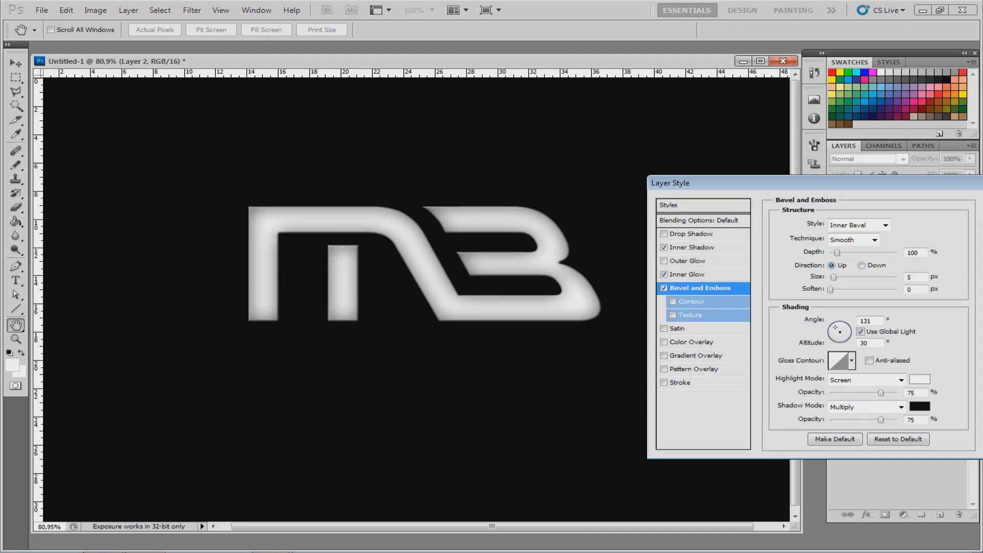
left_click_drag(833, 278, 843, 278)
type("29")
key("Tab")
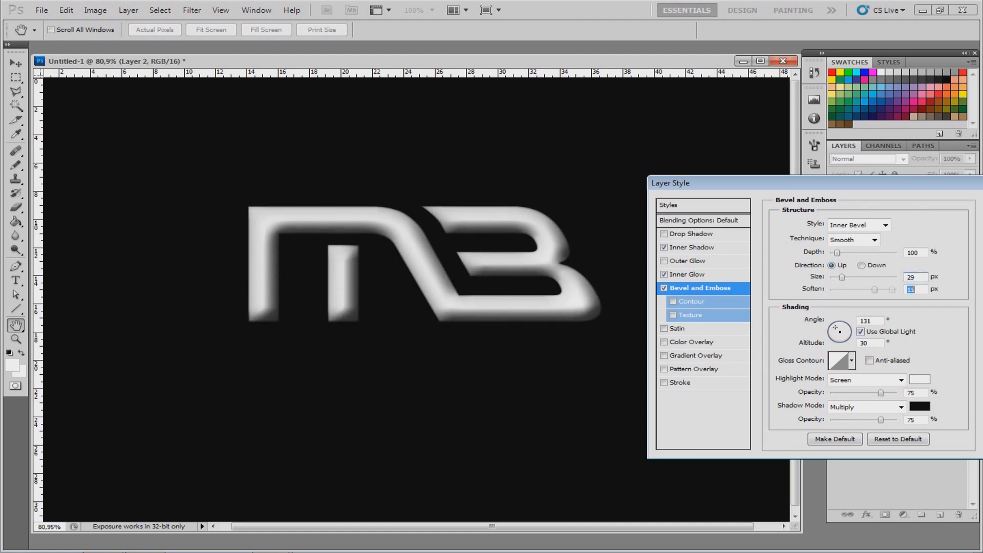
left_click_drag(837, 252, 897, 253)
left_click_drag(841, 277, 836, 277)
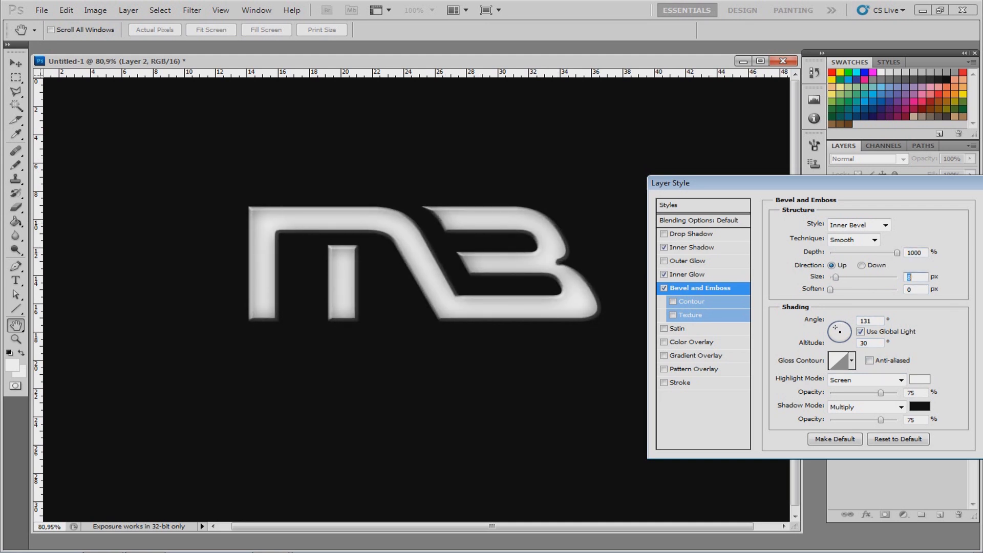
left_click(664, 288)
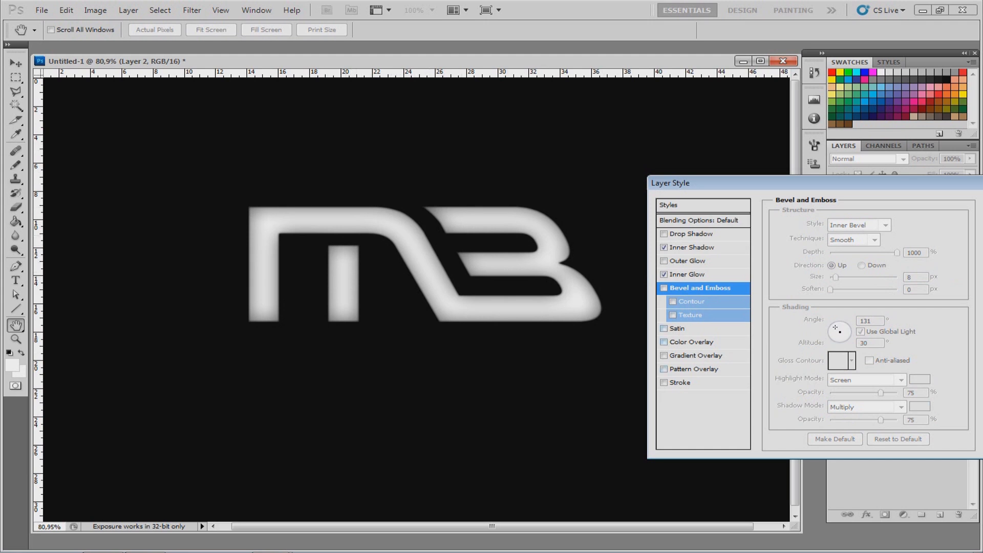
Add a grey Color Overlay to the logo with the Multiply blend mode
left_click(664, 342)
left_click(694, 342)
left_click(895, 225)
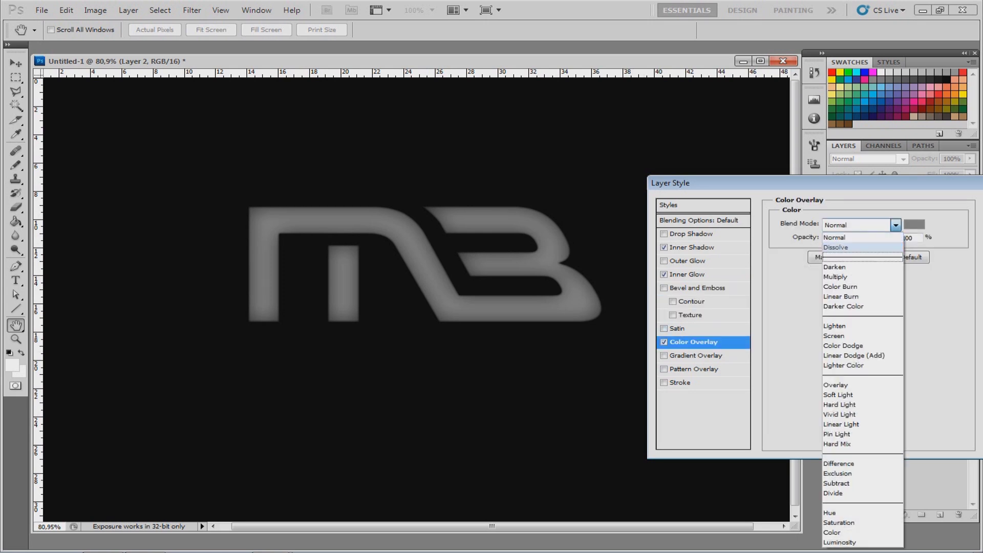
left_click(835, 277)
Add a Gradient Overlay to the logo, with the black colour stop of its gradient moved to 35%
left_click(664, 356)
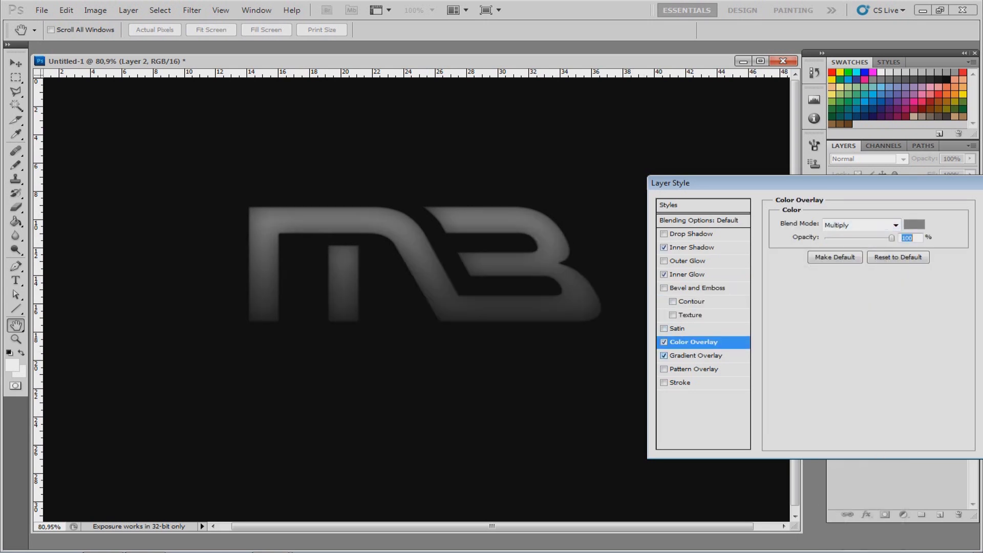
left_click(695, 355)
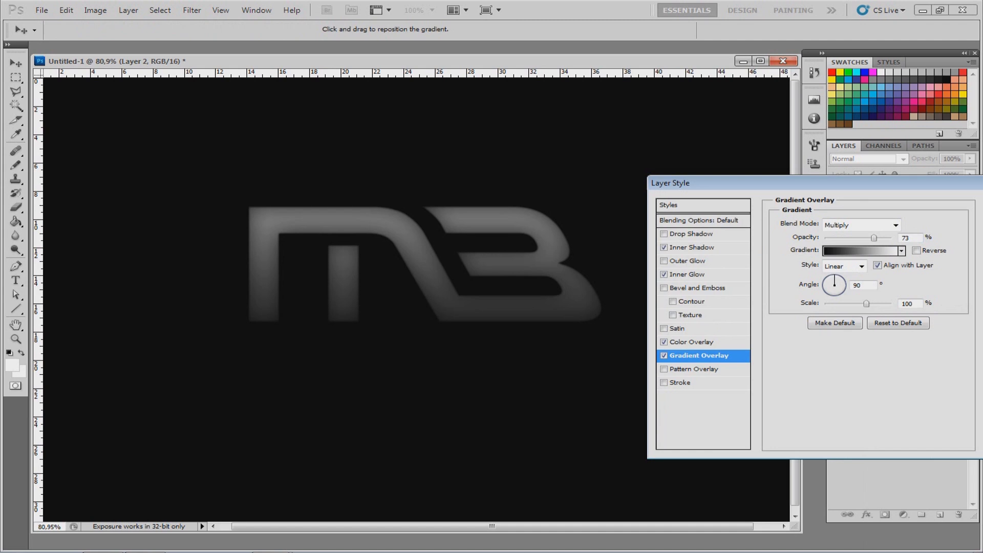
left_click(901, 251)
left_click(861, 251)
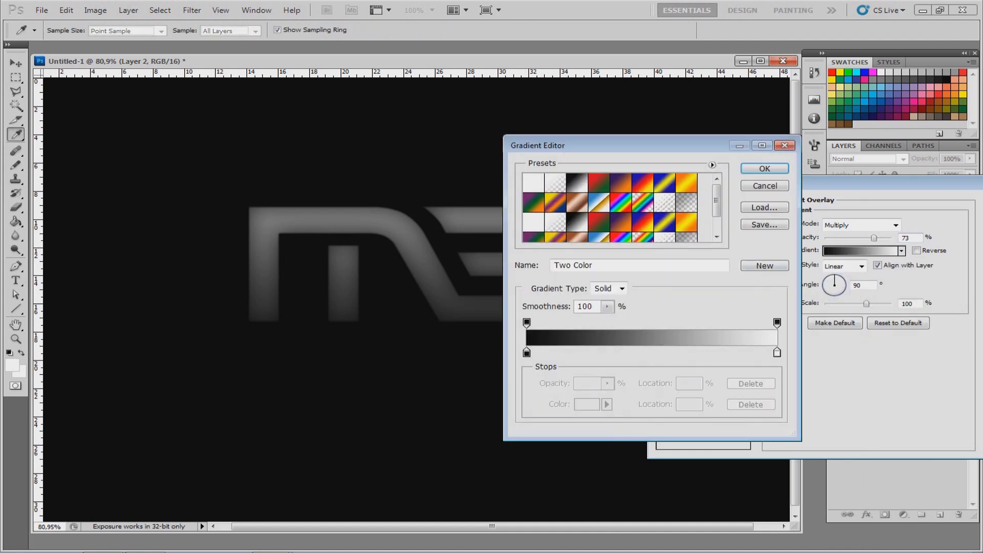
left_click_drag(526, 352, 613, 352)
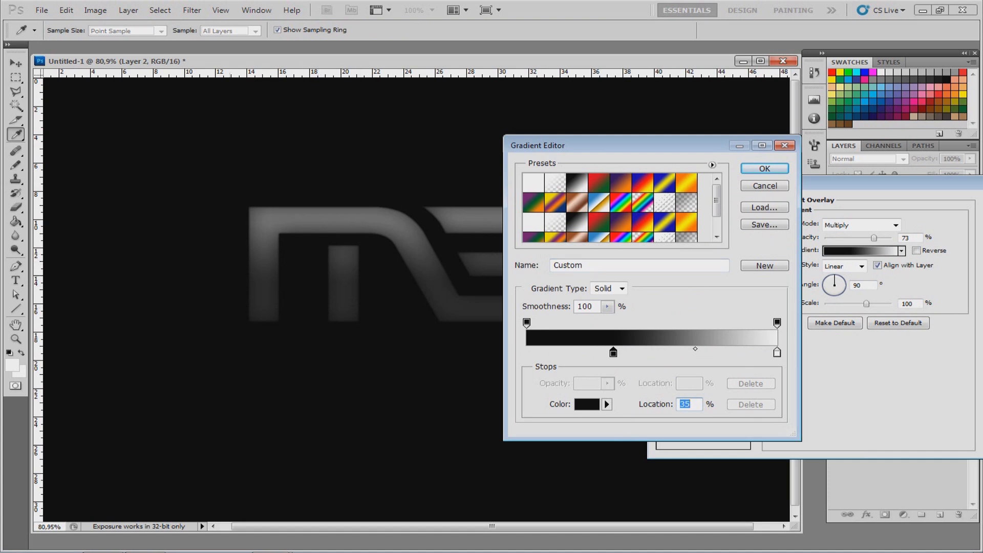
key("Return")
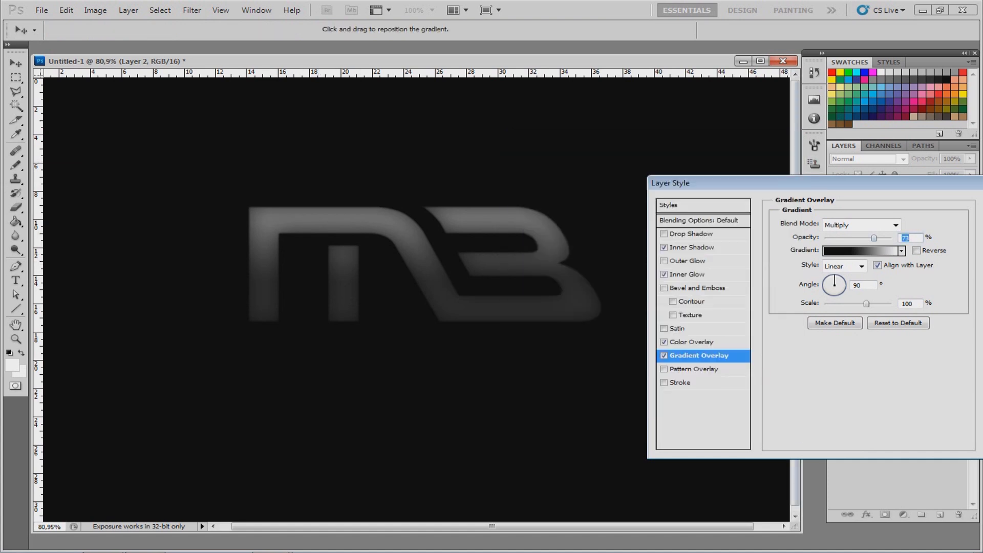
Lower the logo's Color Overlay opacity to 41% and apply the layer style
left_click(693, 343)
left_click_drag(892, 238, 852, 238)
left_click_drag(820, 183, 545, 198)
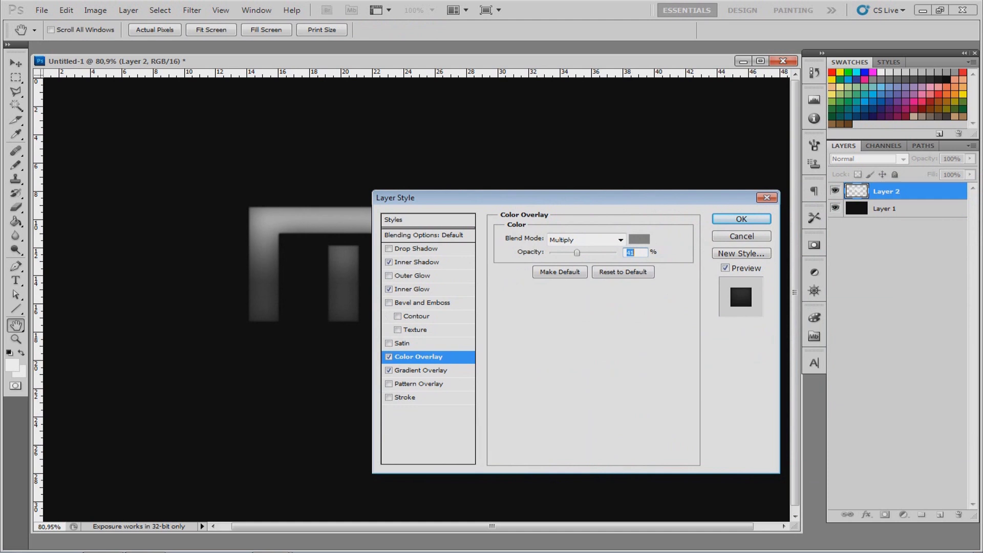
left_click(421, 371)
left_click(418, 357)
left_click(421, 370)
left_click(418, 357)
key("Return")
mouse_move(382, 250)
left_mouse_down()
mouse_move(353, 250)
mouse_move(440, 250)
mouse_move(388, 250)
left_mouse_up()
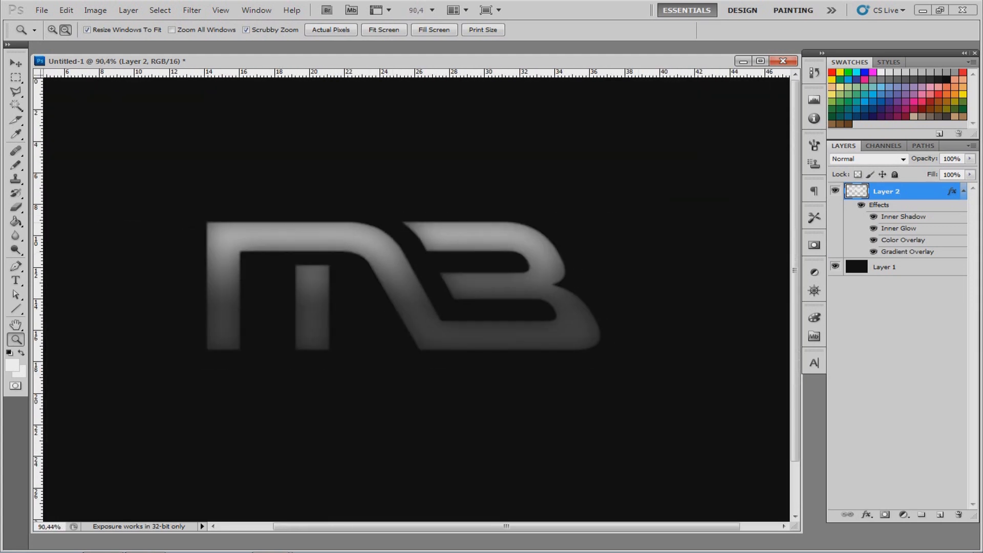
Rename the styled Layer 2 as Logo
double_click(886, 191)
type("Logo")
key("Return")
key("ctrl+minus")
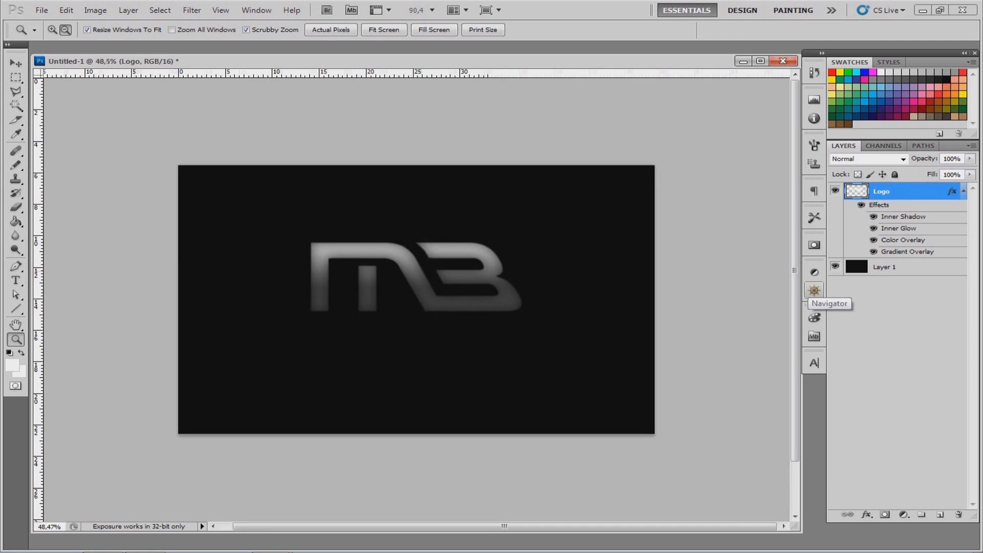
key("ctrl+plus")
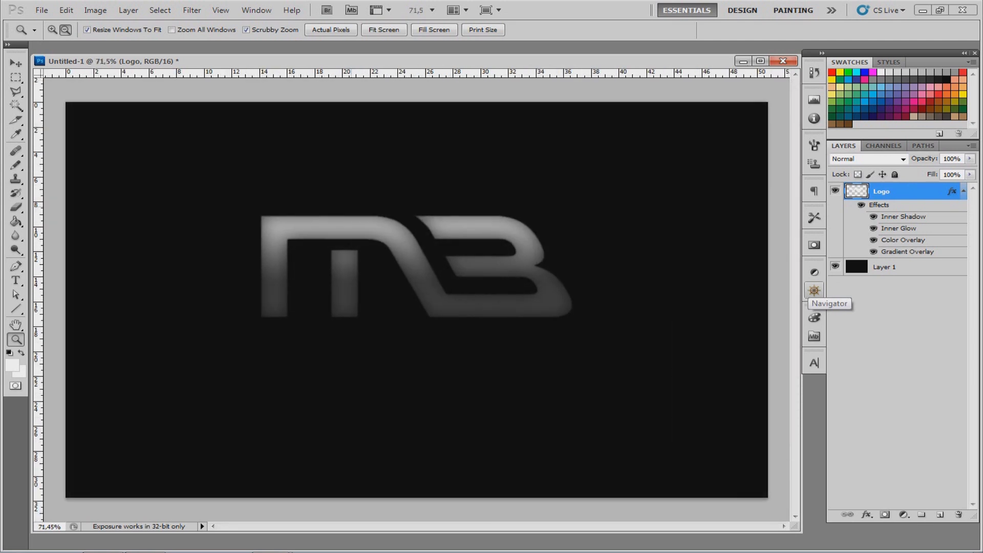
left_click(815, 290)
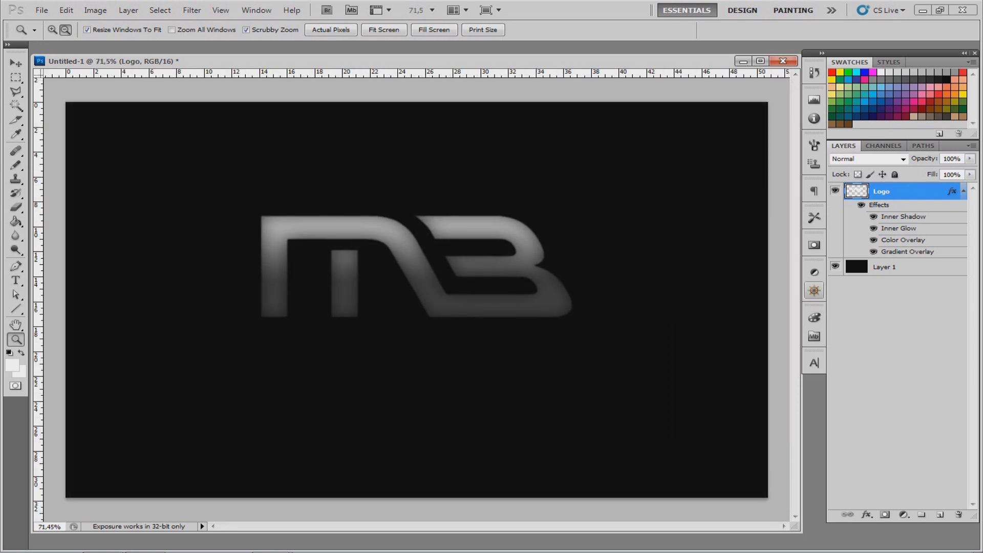
Duplicate the Logo layer and rename the copy as Light Logo
right_click(882, 192)
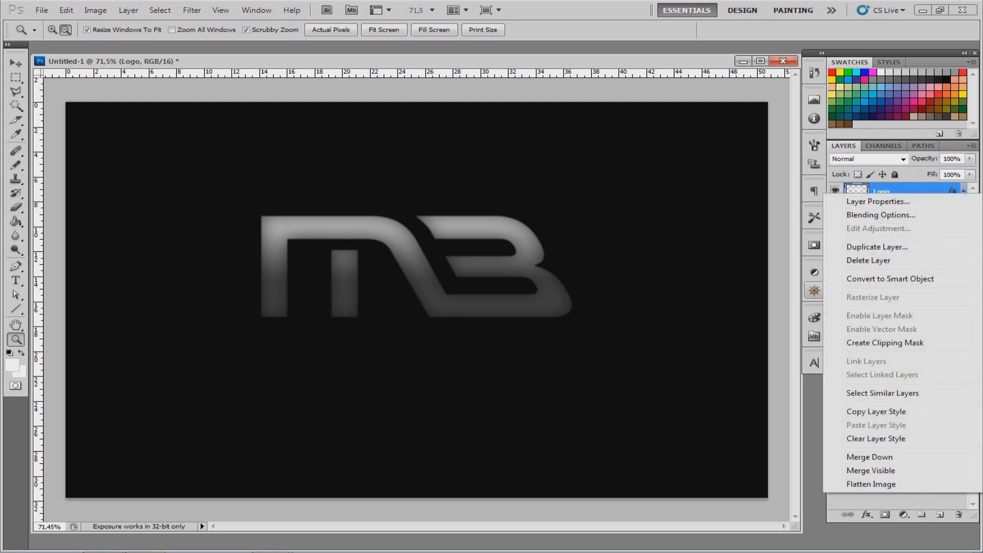
left_click(878, 247)
left_click(609, 164)
double_click(891, 192)
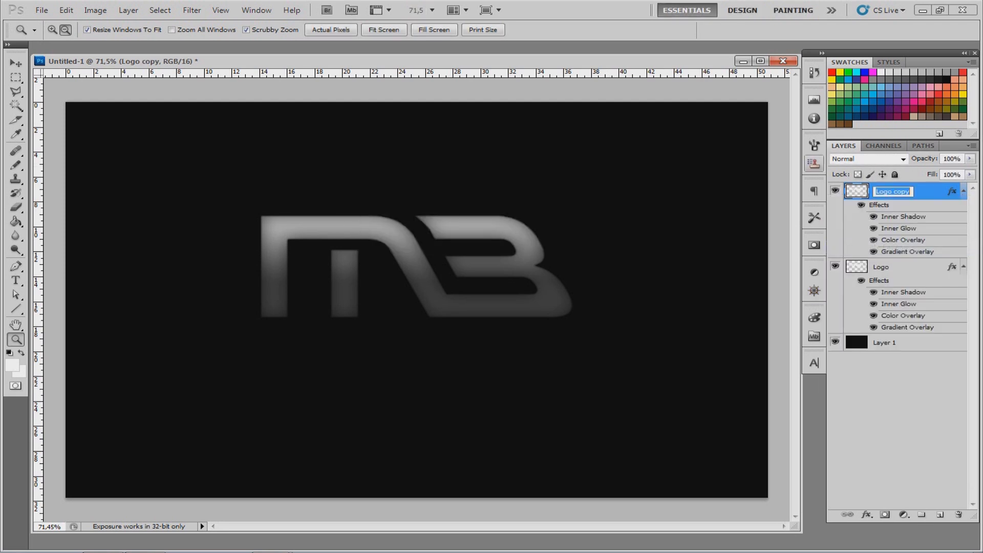
type("Light Logo")
key("Return")
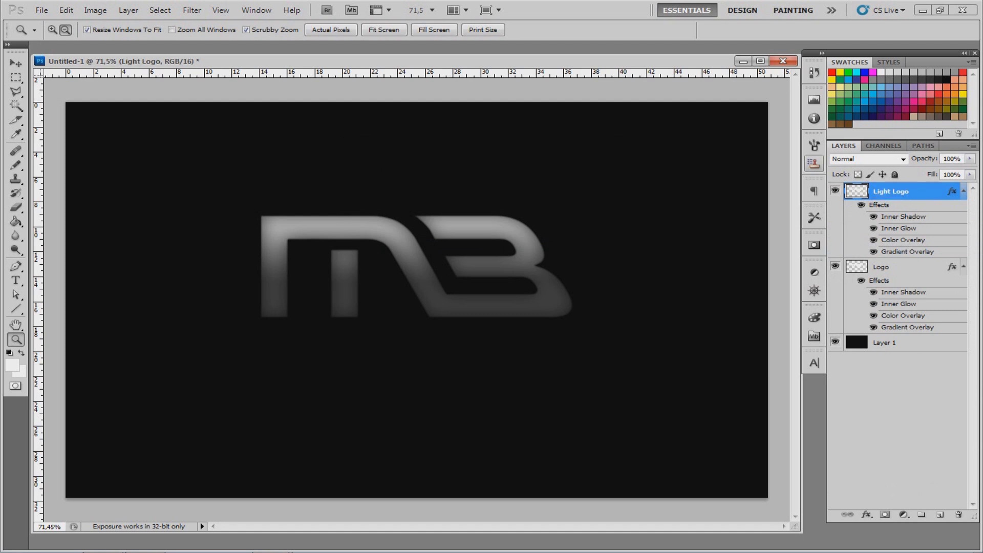
Hide the Light Logo layer's effects and move it below the Logo layer, with both effect lists collapsed
left_click(861, 204)
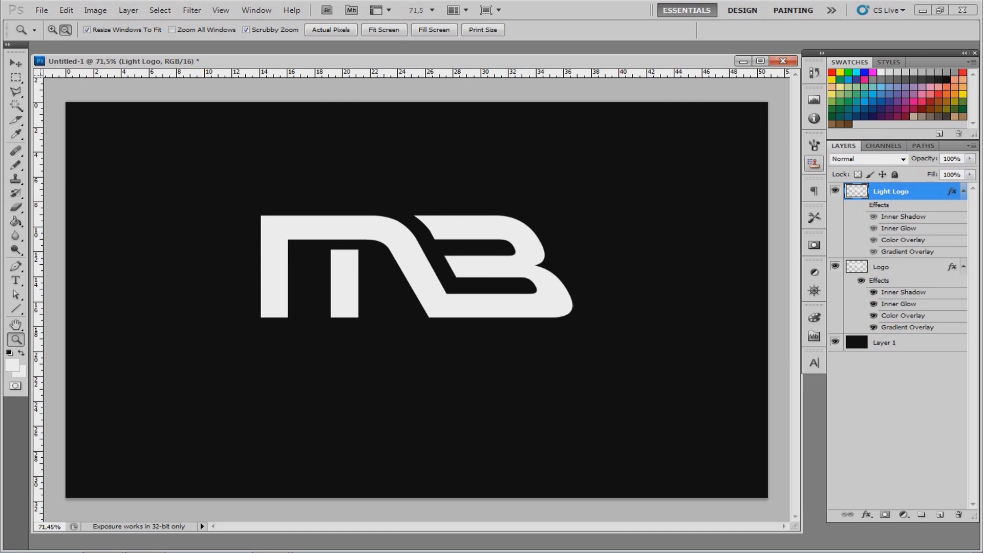
double_click(920, 192)
left_click(742, 235)
left_click_drag(915, 193, 915, 331)
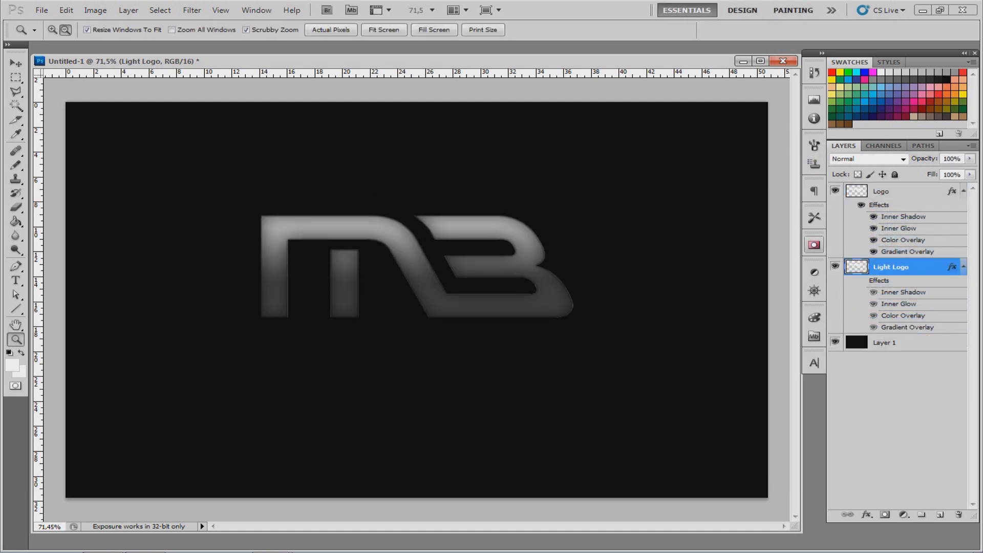
left_click(964, 267)
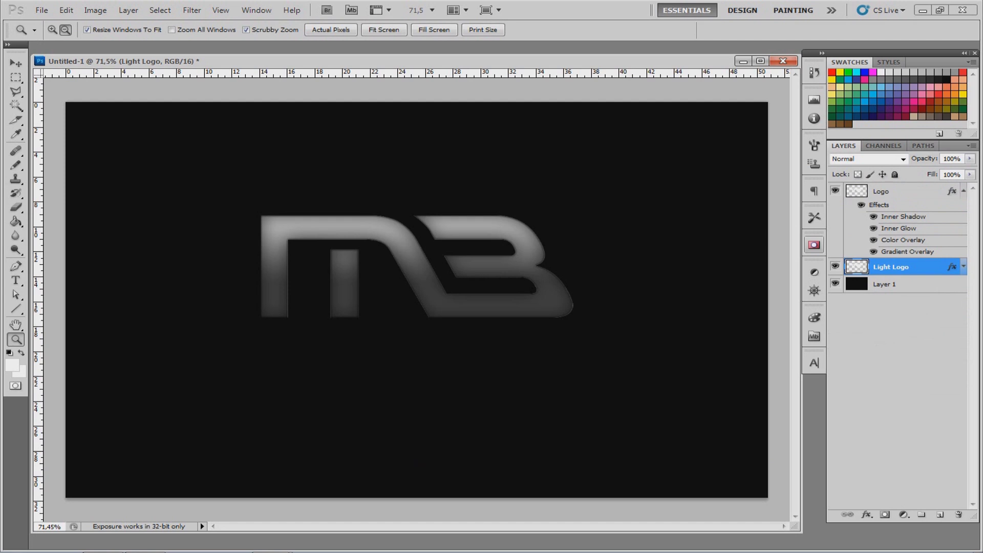
left_click(963, 191)
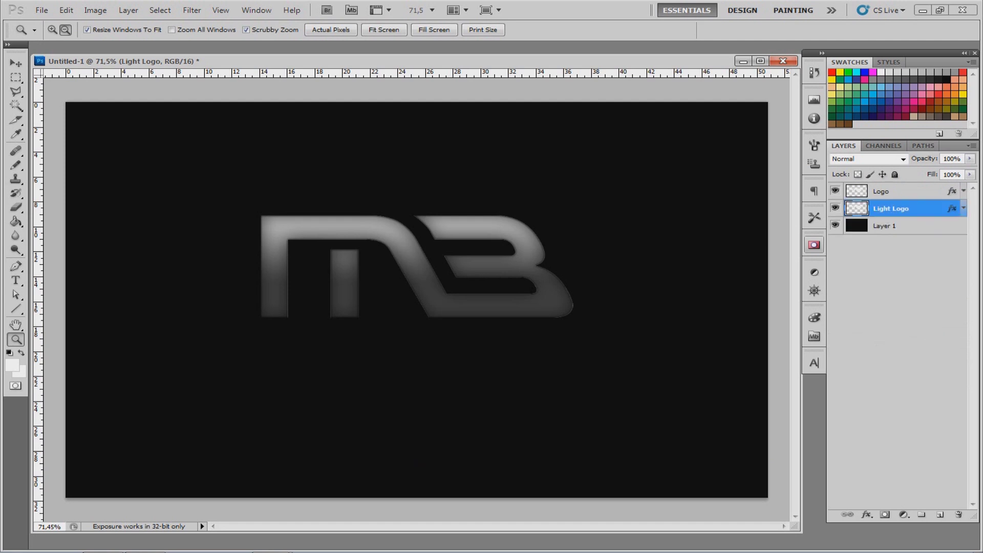
Turn the Light Logo layer's effects back on and hide only its Color Overlay and Gradient Overlay
double_click(925, 208)
left_click_drag(614, 198, 721, 235)
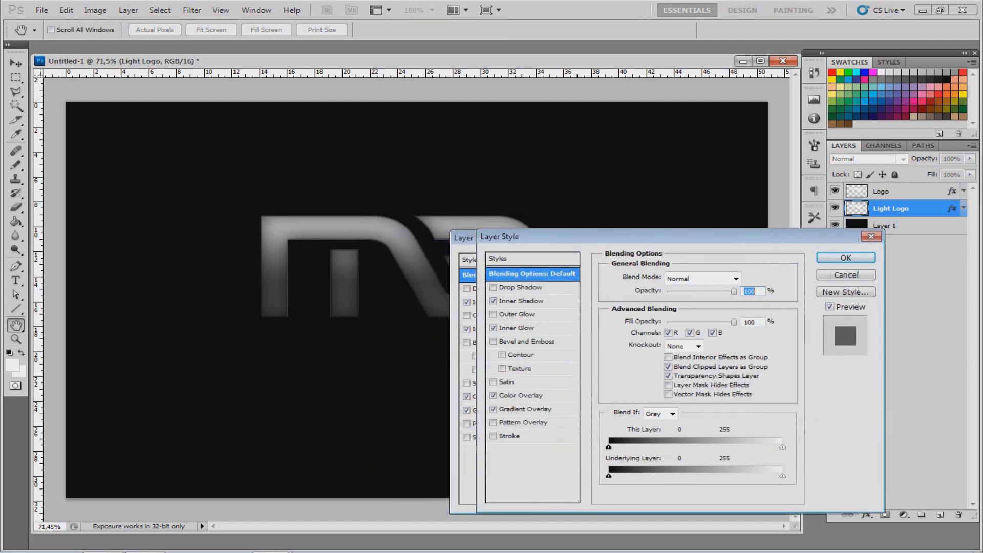
key("Return")
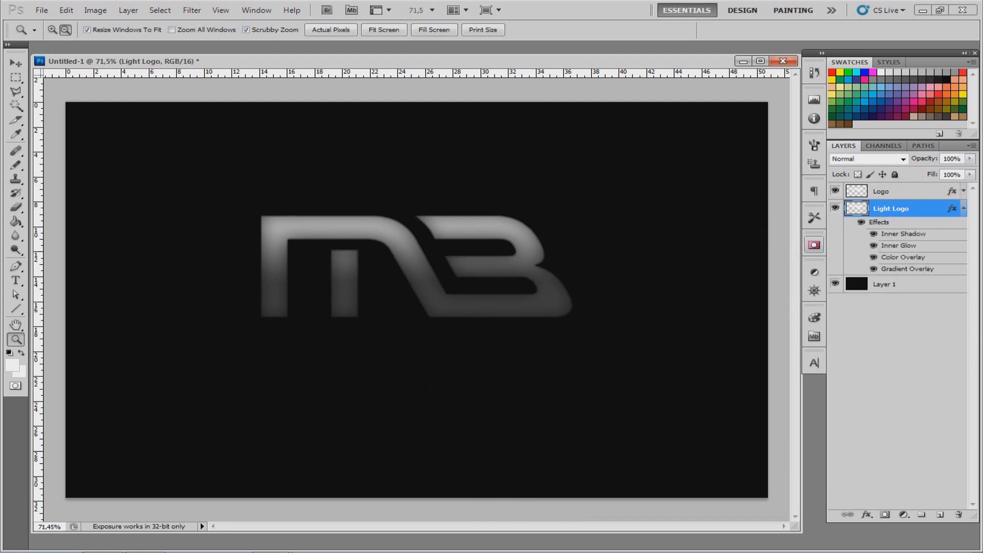
left_click(874, 258)
left_click(874, 269)
left_click(964, 208)
Set up a Radial Blur for the Light Logo layer with amount 100, Zoom method and Best quality
left_click(192, 11)
mouse_move(256, 122)
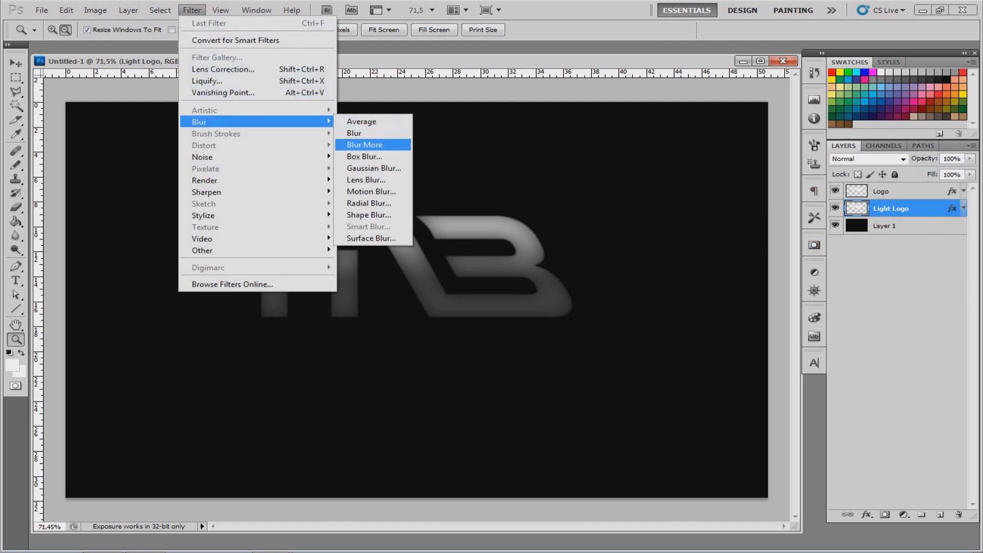
left_click(369, 204)
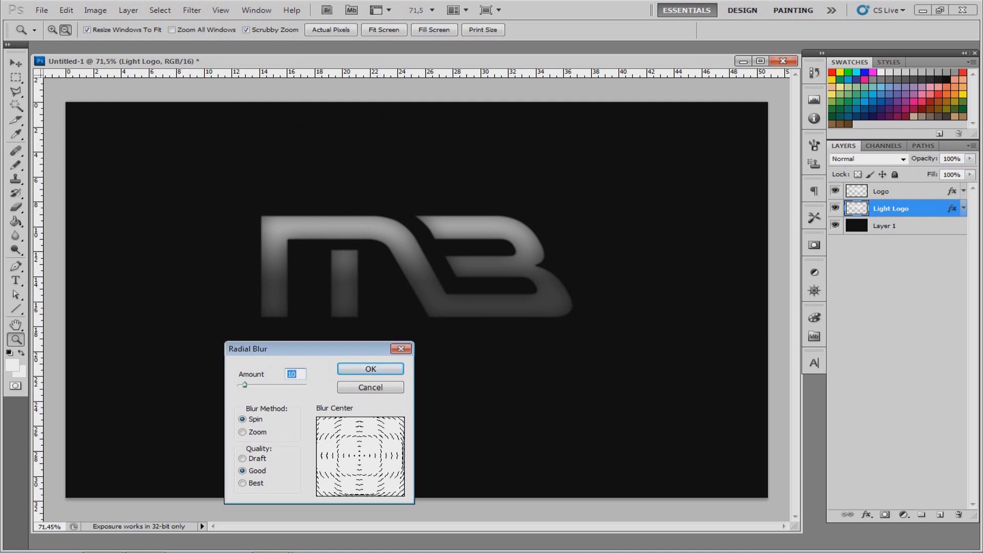
left_click_drag(245, 384, 306, 384)
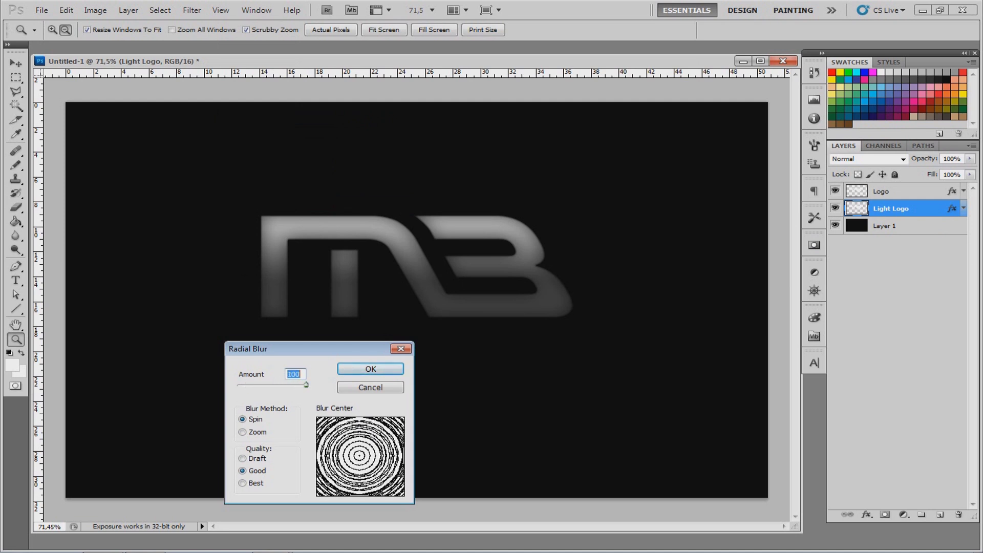
left_click(243, 433)
key("alt+b")
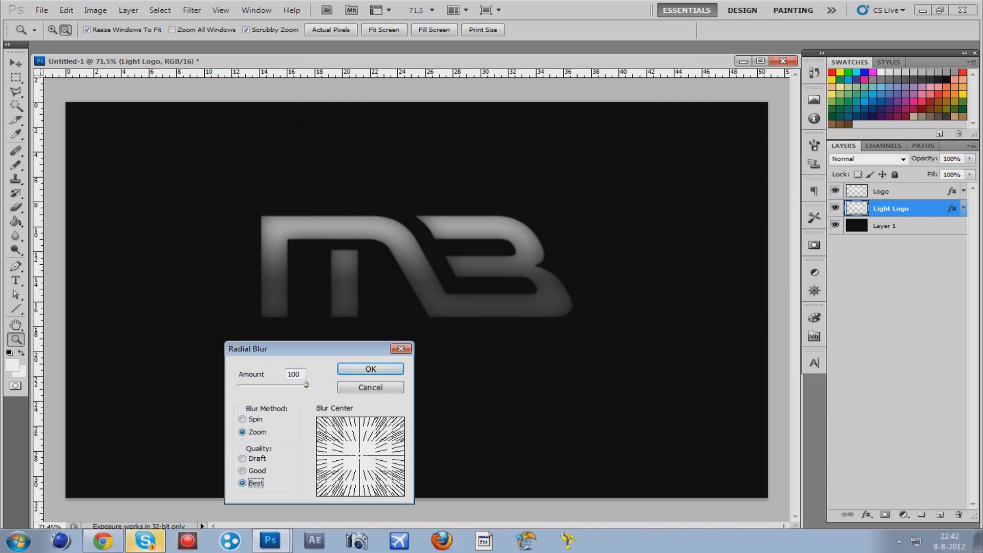
Switch to Skype, reply "stop" in the open chat and minimise its window
left_click(145, 541)
left_click(145, 541)
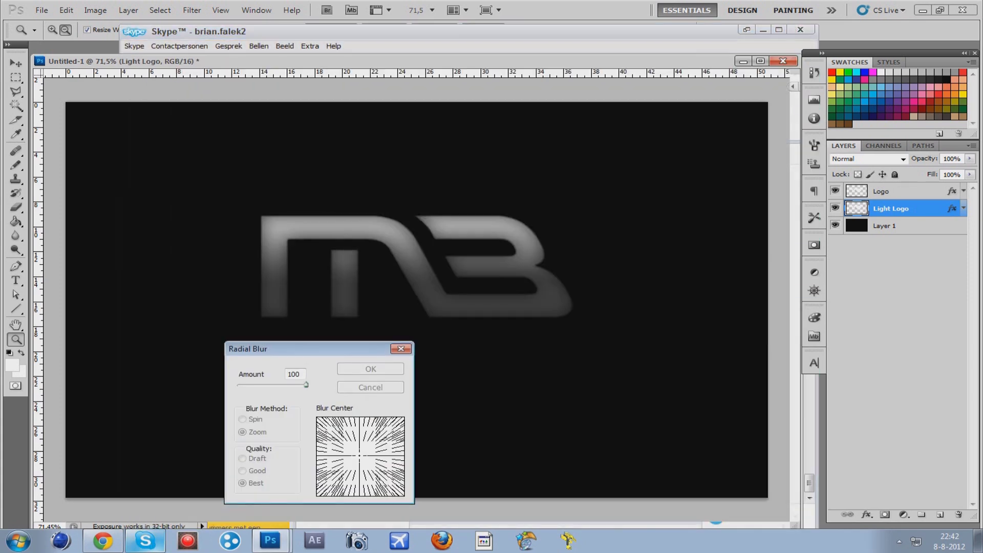
left_click(145, 541)
type("stop")
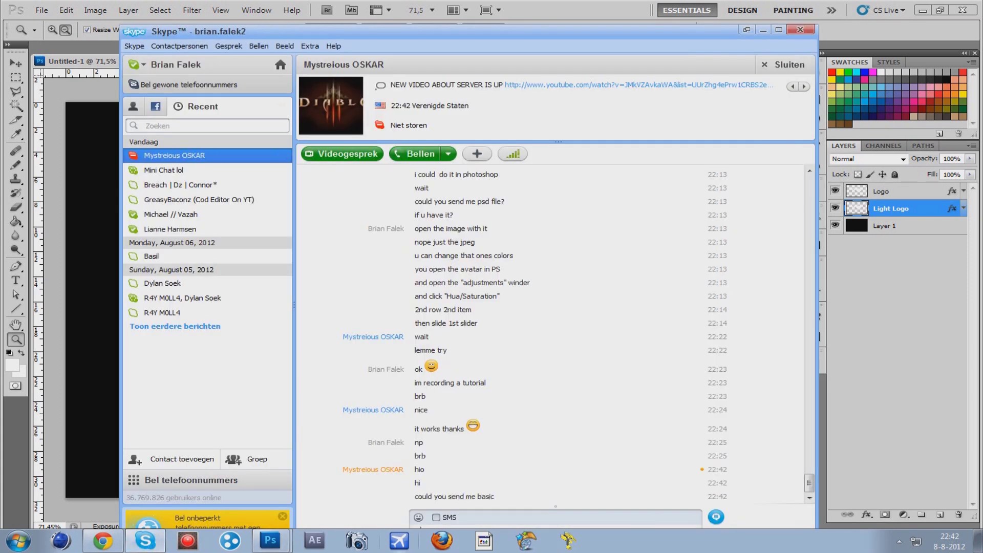
key("Return")
left_click(763, 30)
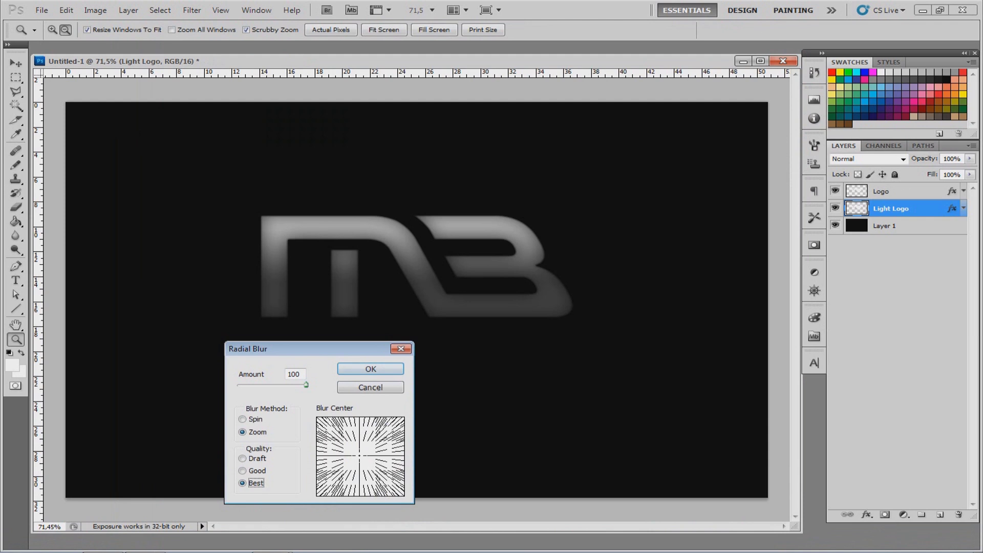
Try the prepared Radial Blur on the Light Logo layer, glance at the Skype chat and undo the blur
left_click(371, 369)
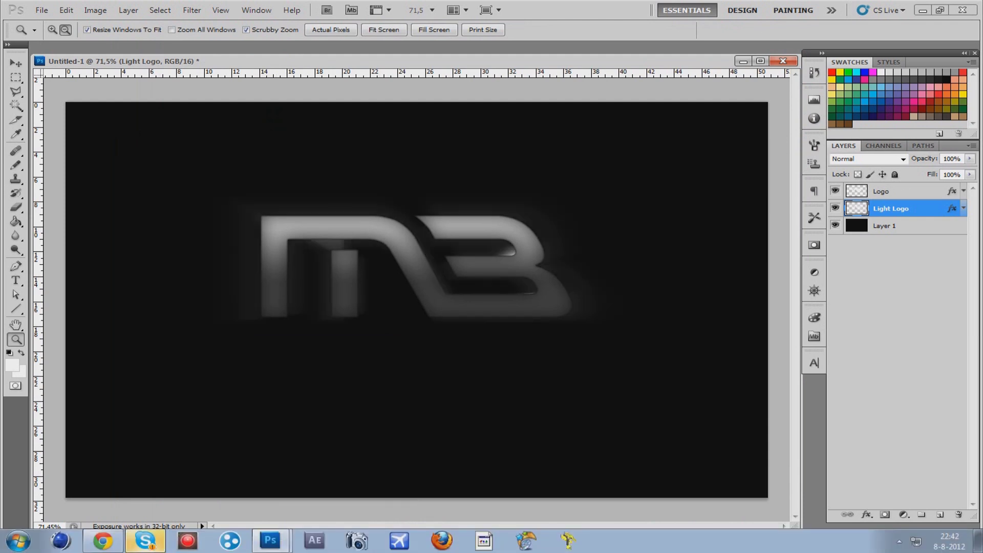
key("alt+Tab")
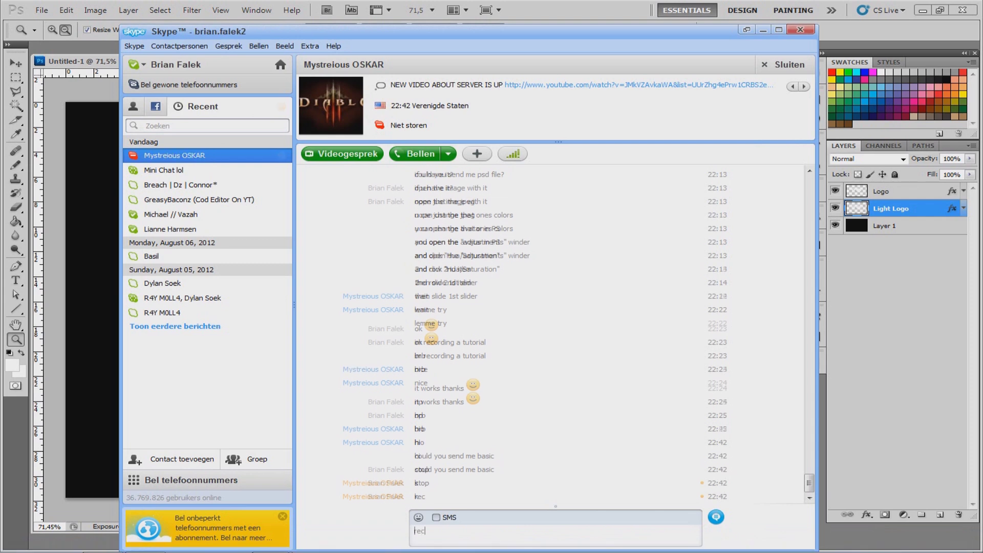
key("alt+Tab")
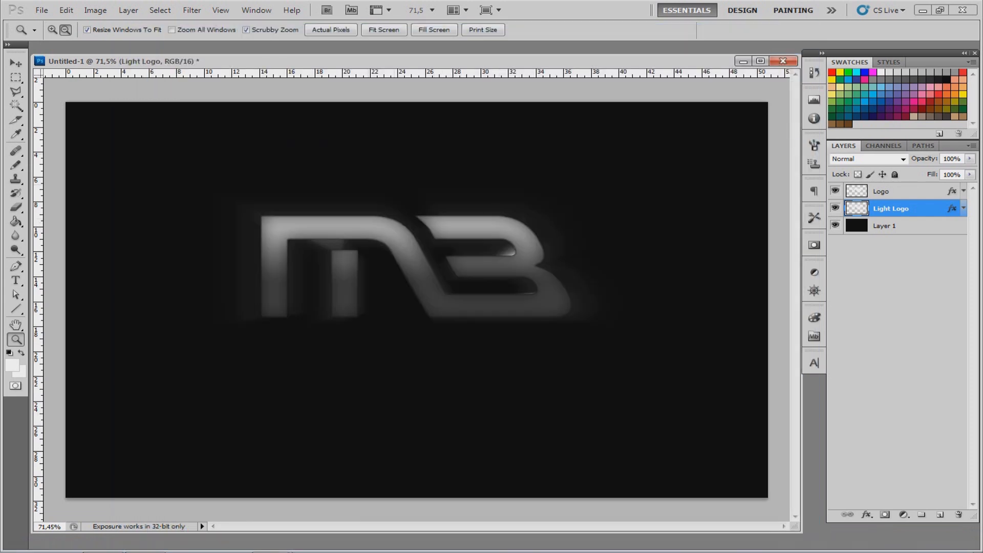
key("ctrl+z")
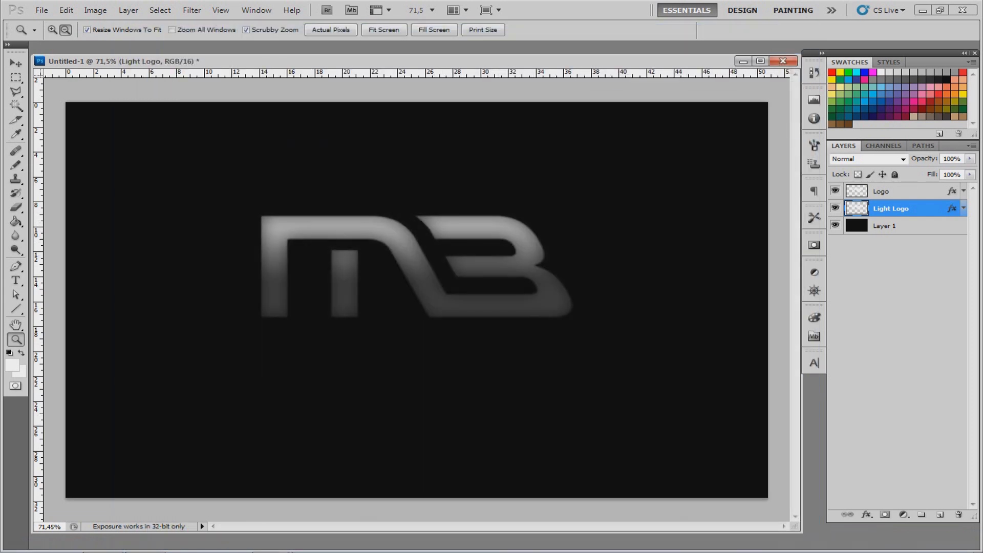
Expand the Light Logo layer's effects list and apply the last-used Radial Blur to the layer twice
left_click(964, 209)
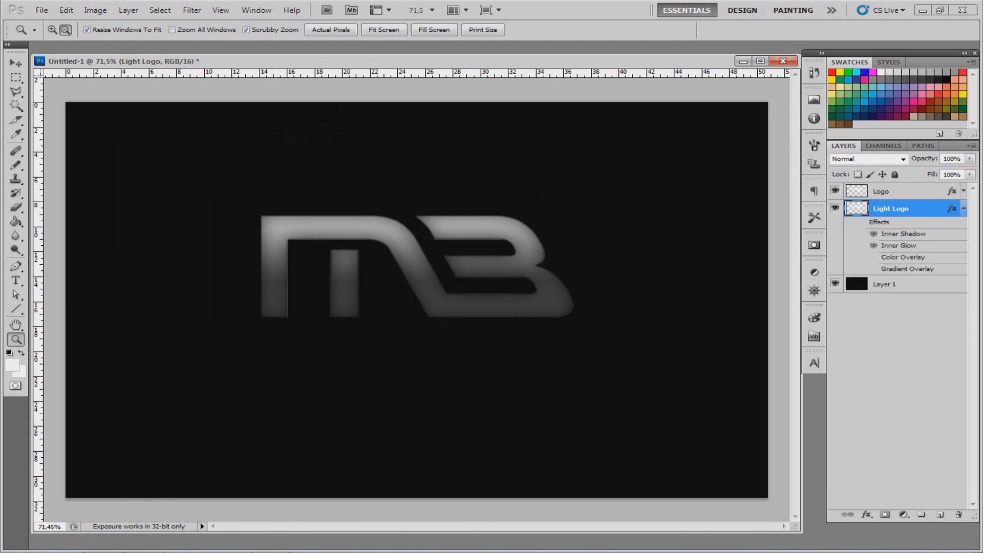
left_click(220, 10)
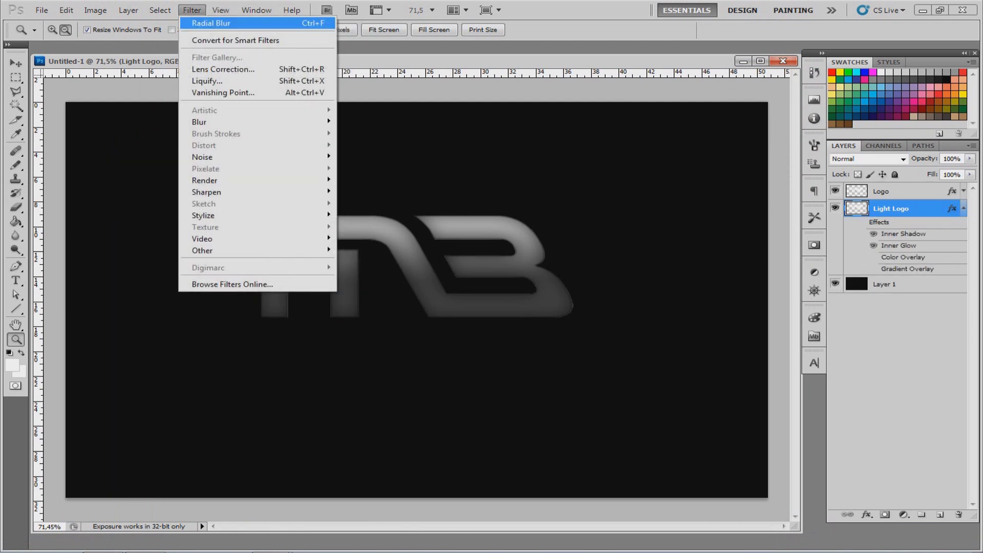
left_click(210, 22)
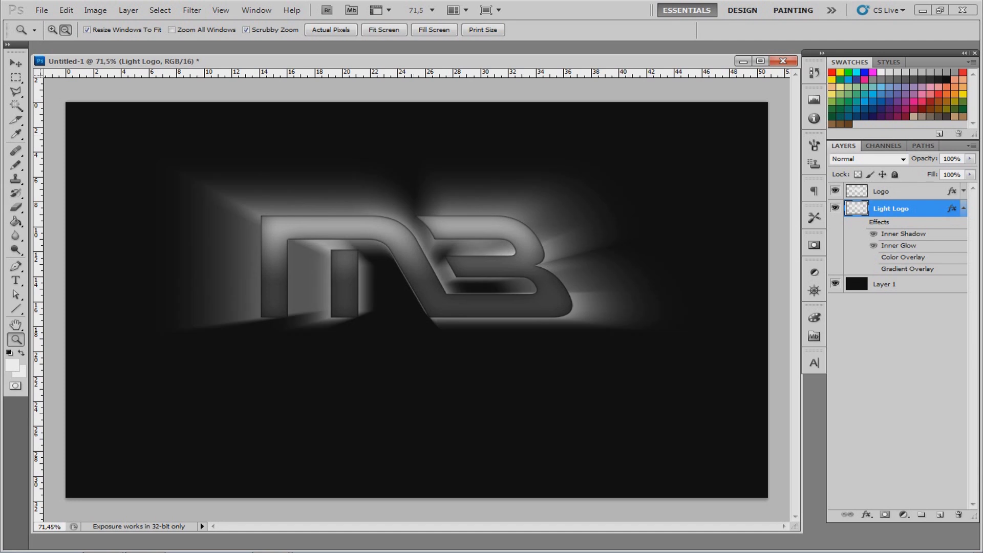
left_click(192, 10)
left_click(211, 23)
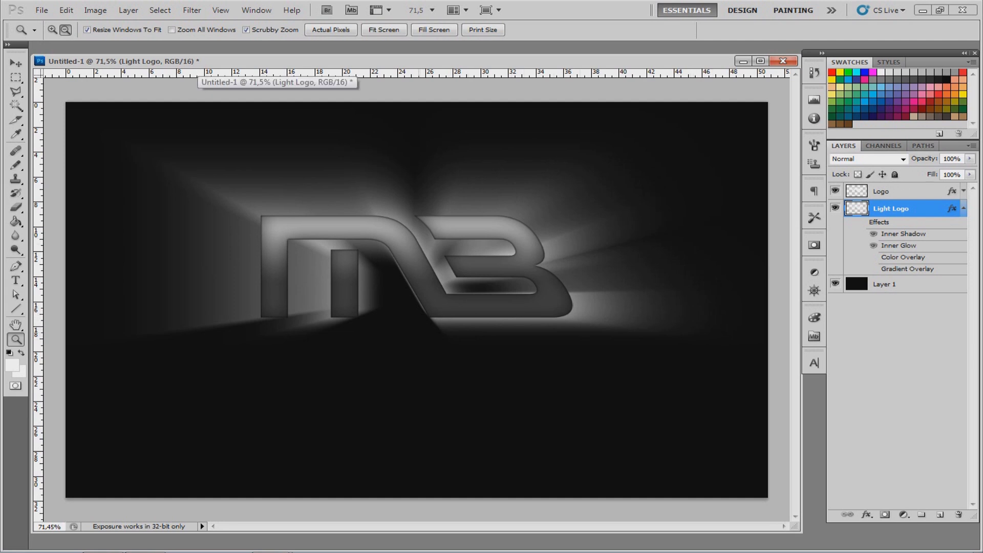
Apply a Gaussian Blur with a radius of 11.1 pixels to the Light Logo layer
left_click(192, 11)
mouse_move(205, 122)
left_click(374, 168)
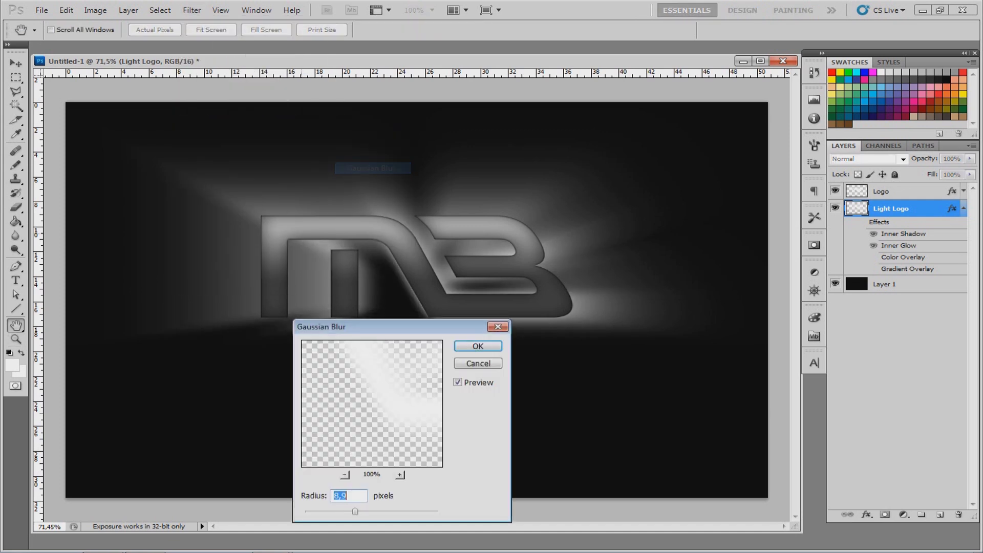
left_click_drag(355, 511, 306, 512)
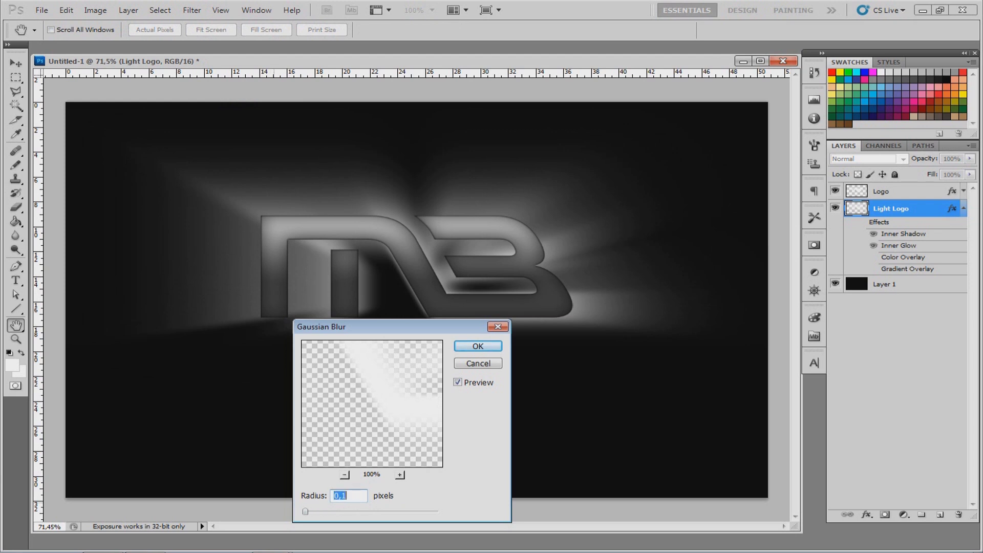
left_click_drag(305, 511, 345, 511)
left_click_drag(354, 512, 359, 512)
key("Up")
key("Up")
key("Up")
key("Up")
key("Up")
key("Up")
key("Up")
key("Up")
key("Up")
key("Up")
key("Up")
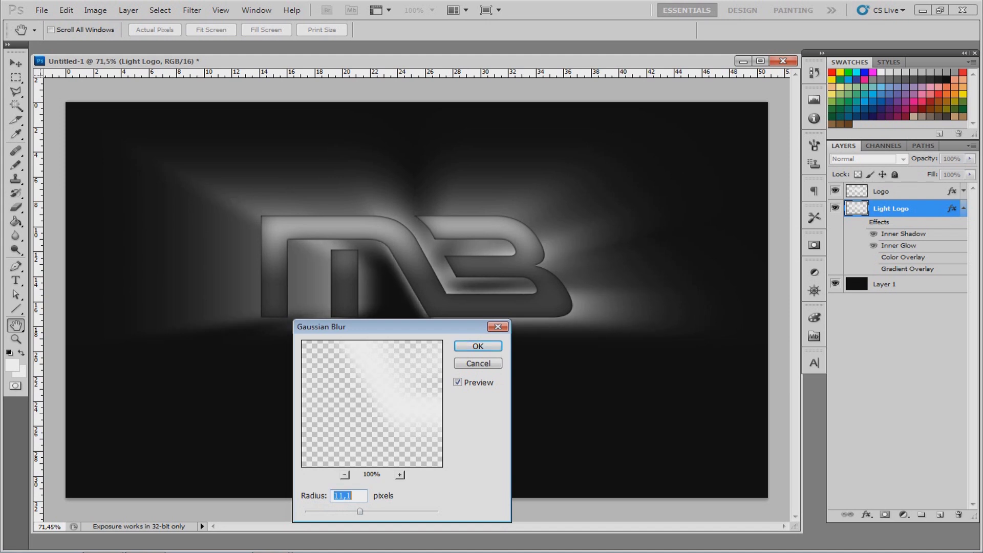
left_click(478, 347)
mouse_move(316, 280)
left_mouse_down()
mouse_move(363, 280)
mouse_move(307, 277)
left_mouse_up()
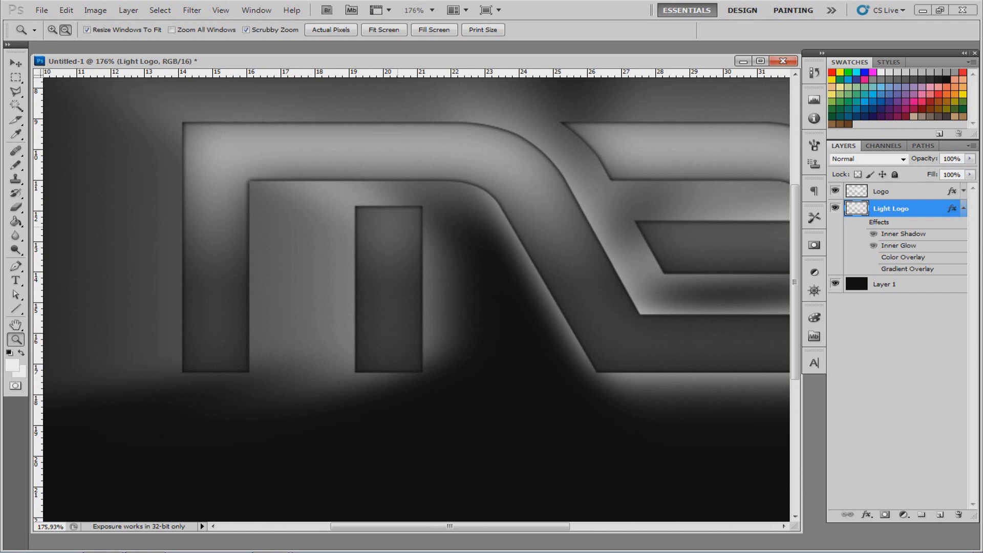
left_click(16, 63)
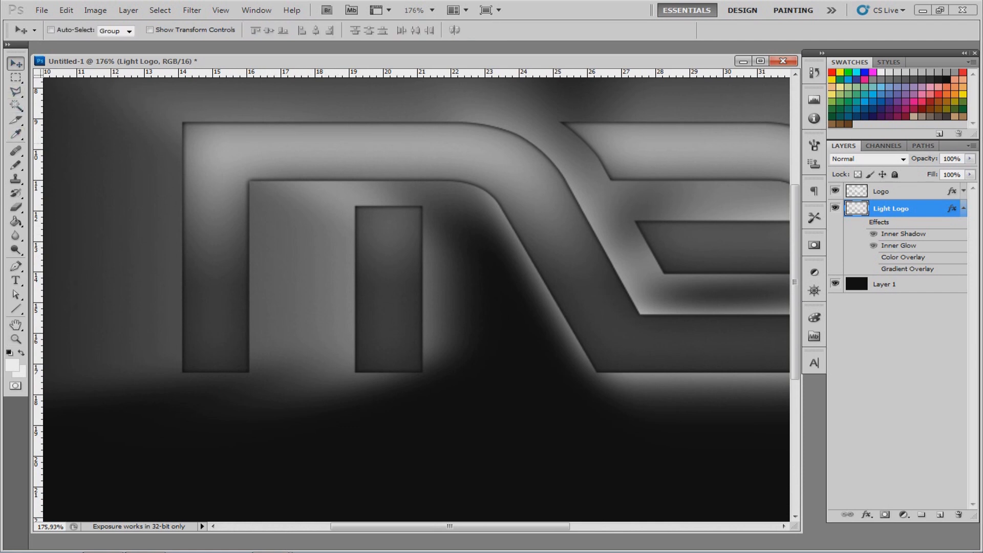
left_click(16, 78)
mouse_move(434, 385)
left_mouse_down()
mouse_move(452, 399)
mouse_move(445, 393)
left_mouse_up()
left_click_drag(148, 191, 270, 404)
left_click_drag(245, 198, 343, 435)
key("ctrl+d")
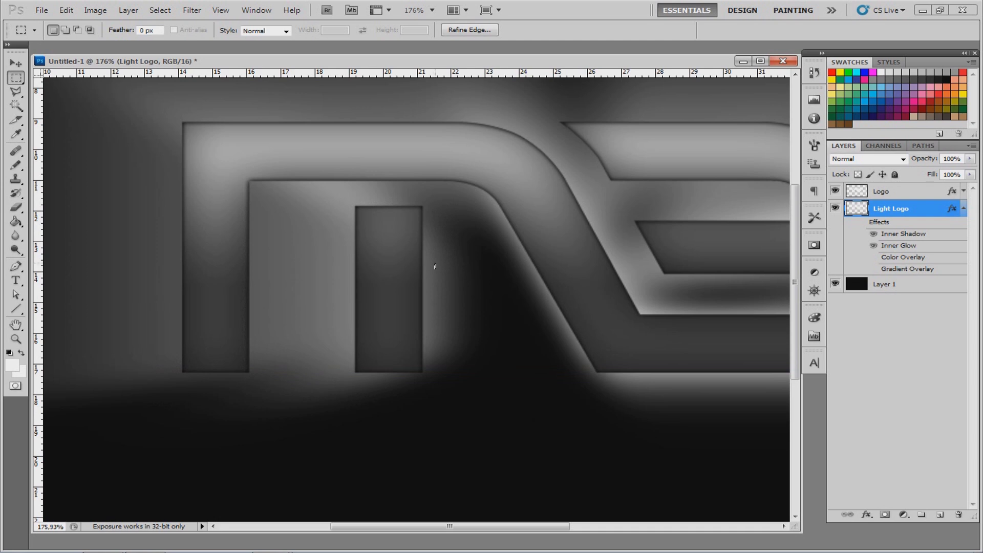
Erase the light between the M's outer leg and inner bar using a soft round 66 px Eraser
key("e")
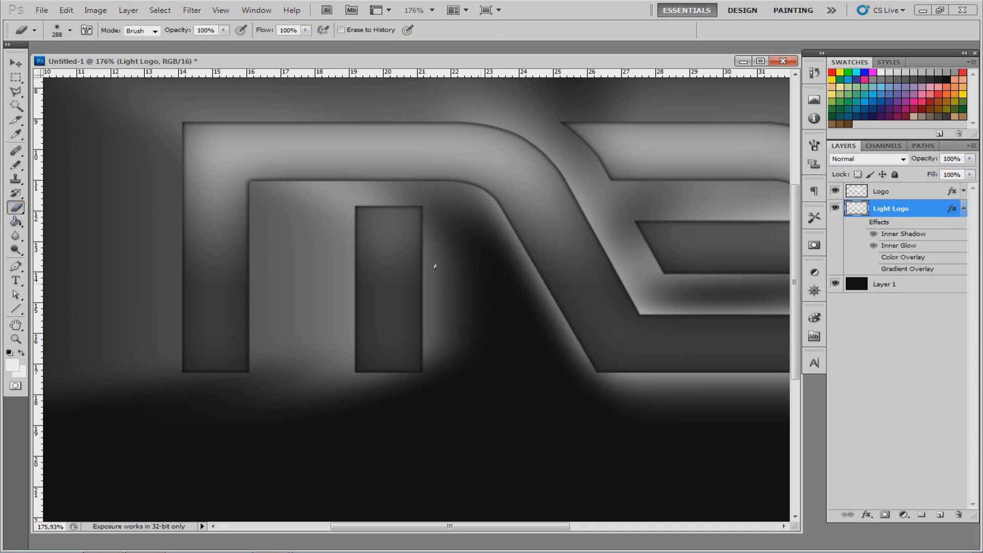
left_click(69, 30)
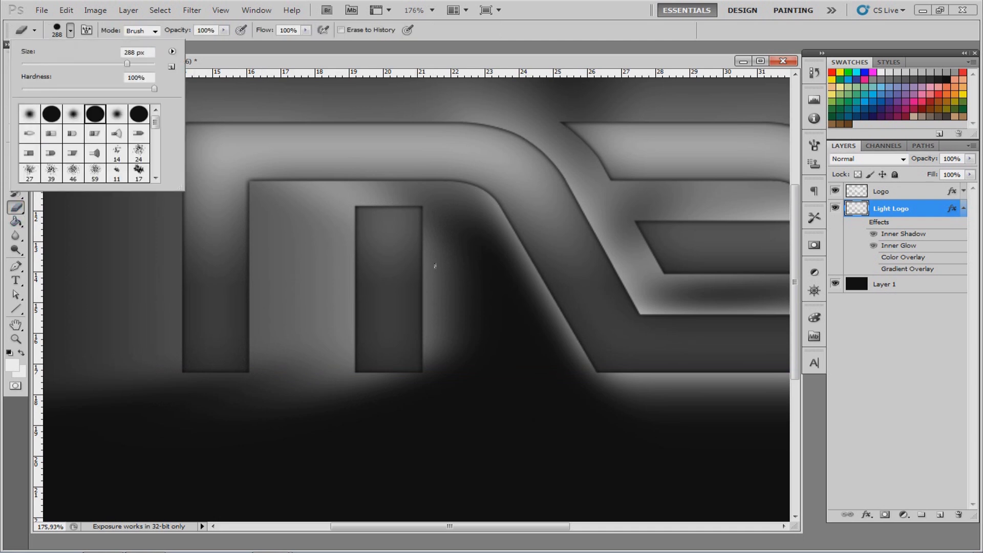
left_click(29, 114)
mouse_move(22, 89)
left_mouse_down()
mouse_move(78, 89)
mouse_move(22, 90)
left_mouse_up()
left_click_drag(127, 64, 66, 64)
left_click(70, 30)
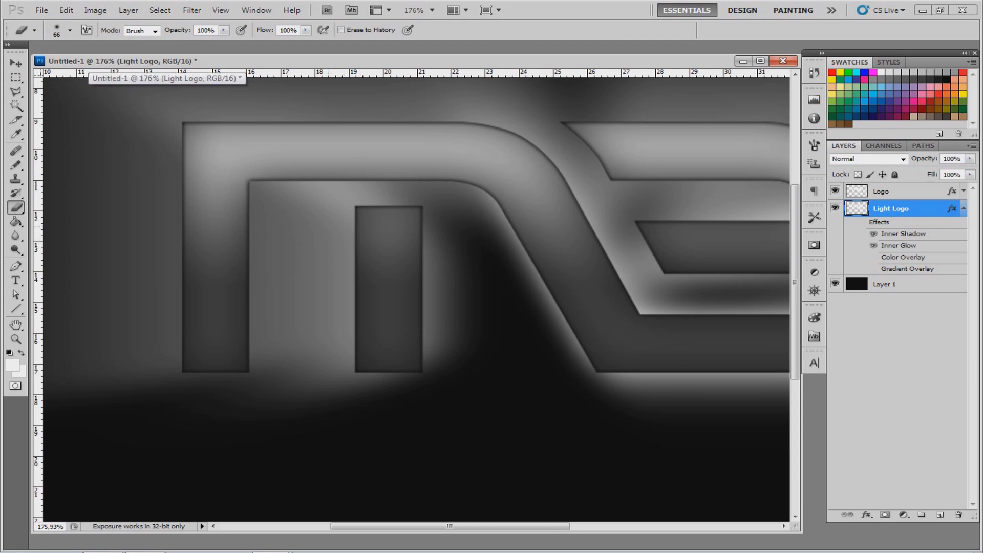
left_click(298, 227)
mouse_move(298, 227)
left_mouse_down()
mouse_move(299, 379)
mouse_move(328, 358)
mouse_move(328, 230)
mouse_move(287, 204)
mouse_move(330, 246)
mouse_move(336, 279)
left_mouse_up()
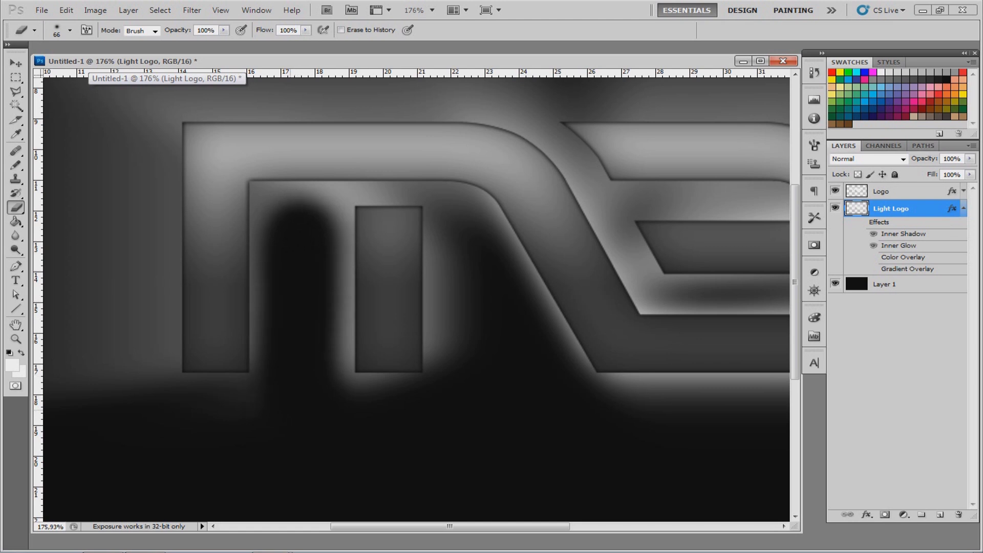
Erase excess light beside and under the M's inner bar and along the underside of the B
key("z")
mouse_move(491, 287)
left_mouse_down()
mouse_move(426, 287)
mouse_move(474, 287)
left_mouse_up()
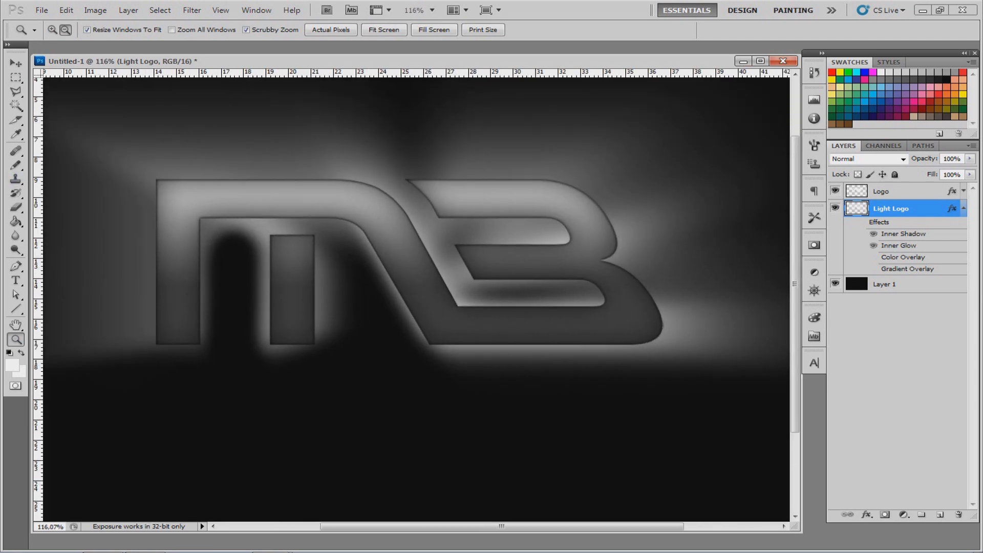
key("e")
left_click_drag(335, 309, 334, 274)
left_click_drag(438, 362, 714, 364)
left_click(275, 370)
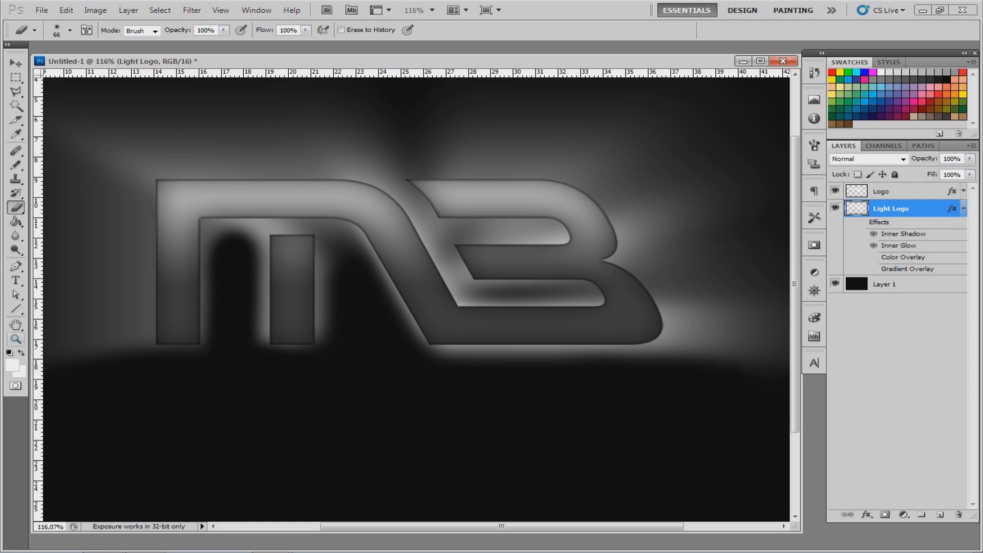
Examine the erased light edges around the base of the M's inner bar and across the whole logo
left_click(16, 339)
left_click_drag(280, 345, 382, 348)
left_click_drag(358, 301, 338, 301)
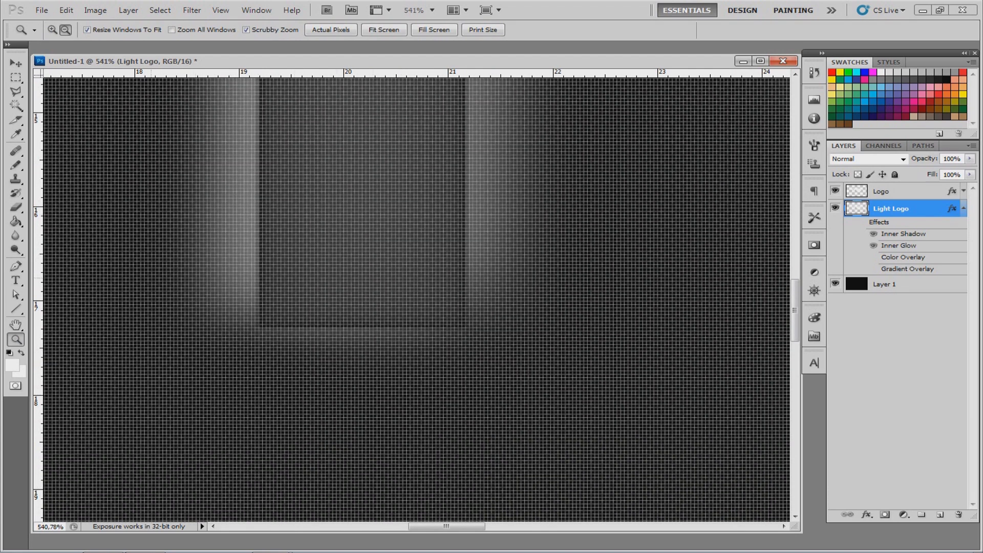
left_click_drag(505, 307, 373, 311)
left_click_drag(450, 302, 500, 303)
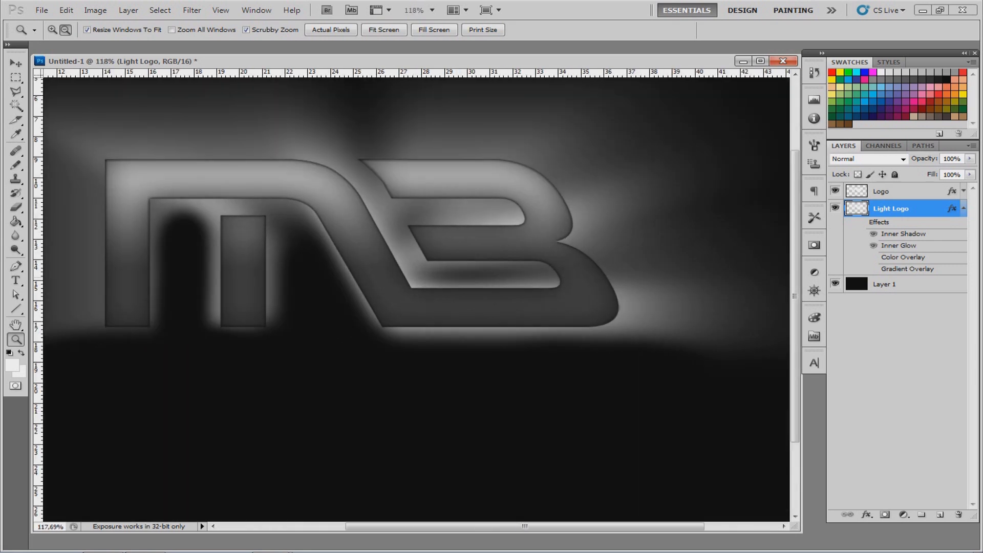
left_click_drag(279, 289, 261, 288)
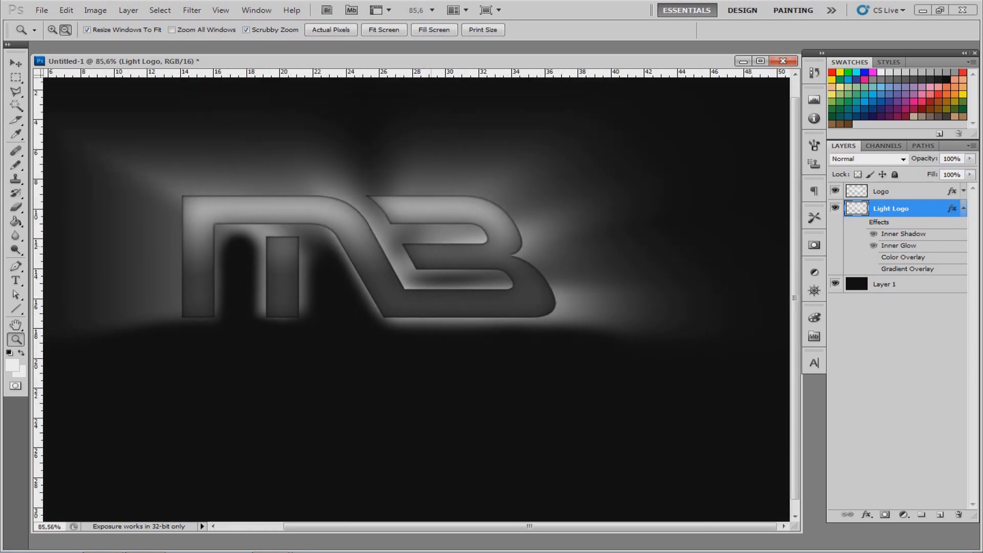
left_click_drag(397, 267, 390, 266)
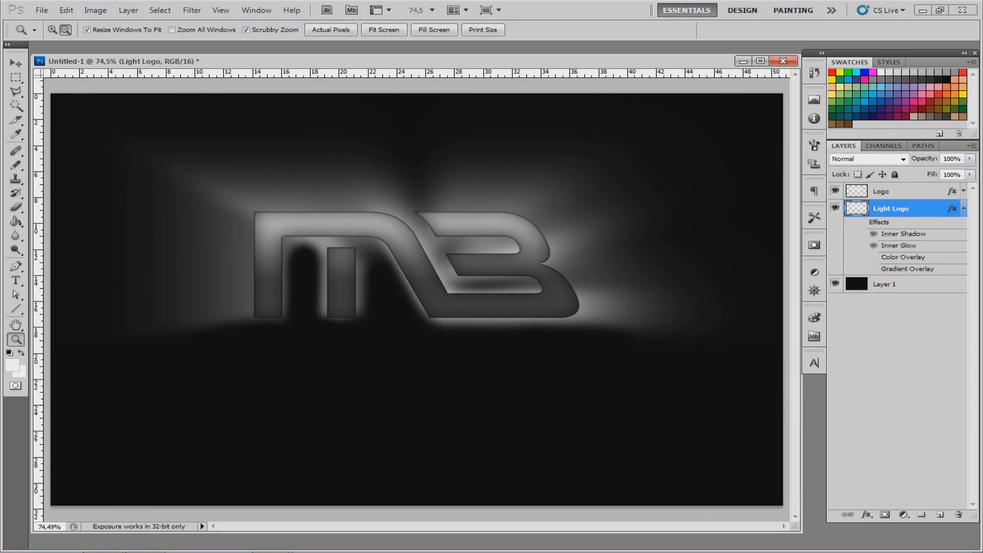
left_click_drag(388, 205, 392, 204)
left_click_drag(482, 304, 493, 304)
Add an Outer Glow to the Logo layer and set its colour to bright red
left_click(891, 191)
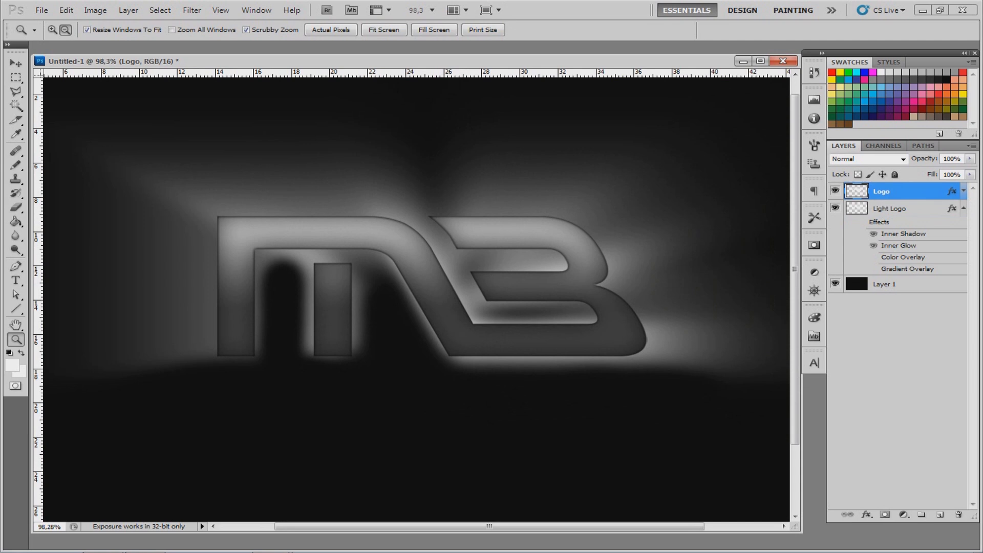
double_click(921, 191)
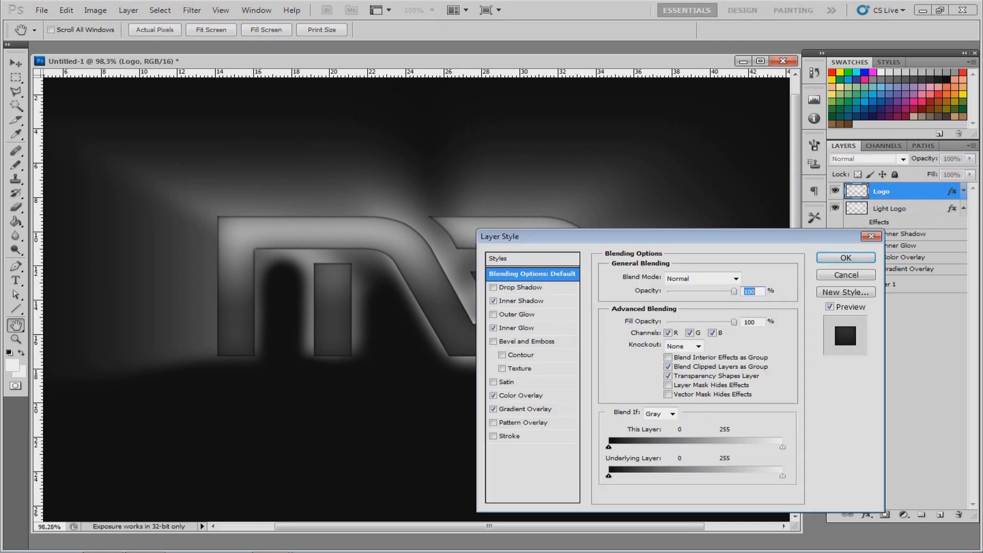
left_click_drag(665, 236, 692, 199)
left_click(520, 277)
left_click(544, 277)
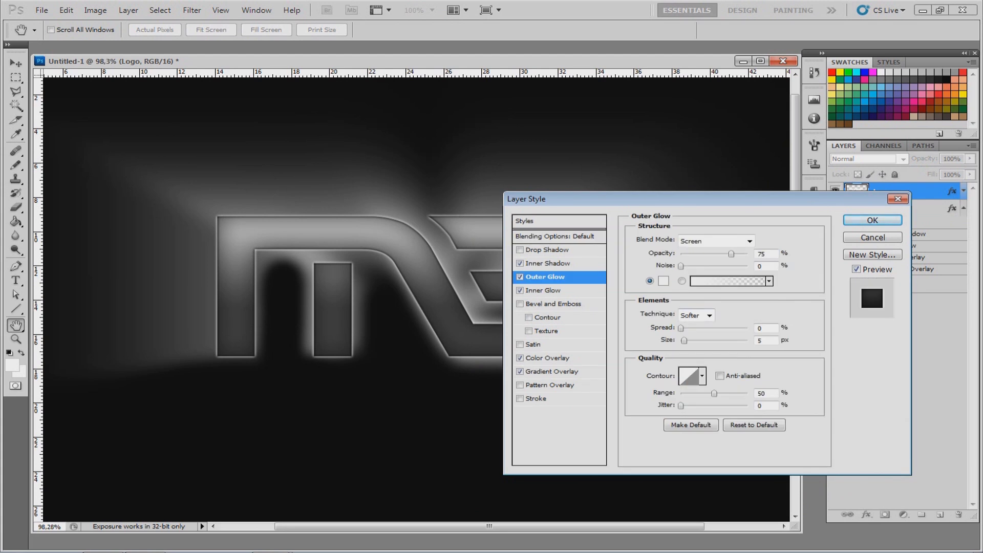
left_click(664, 281)
left_click_drag(292, 344, 347, 309)
left_click(487, 303)
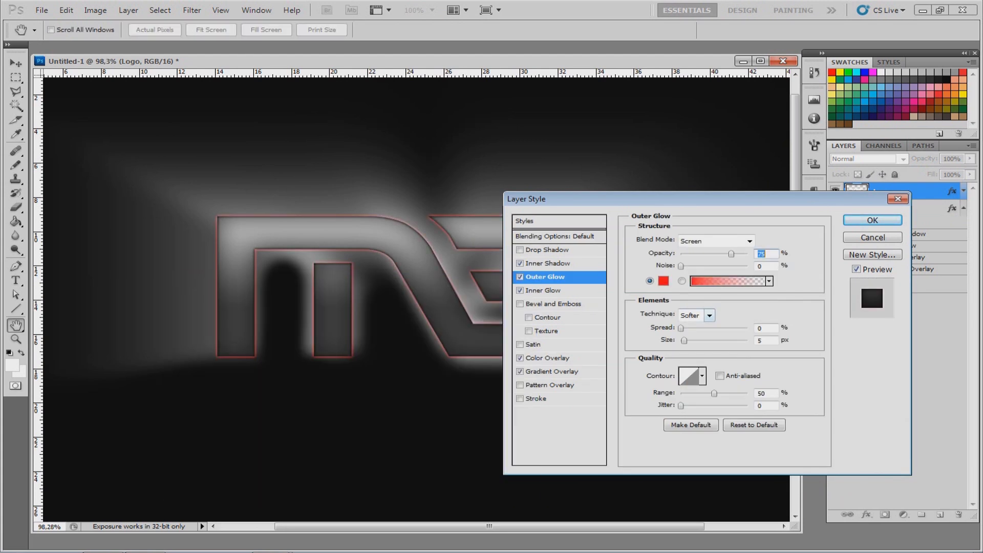
Set the Logo layer's Outer Glow to size 35 px and opacity 55%, with a slightly higher spread
left_click_drag(685, 341, 694, 341)
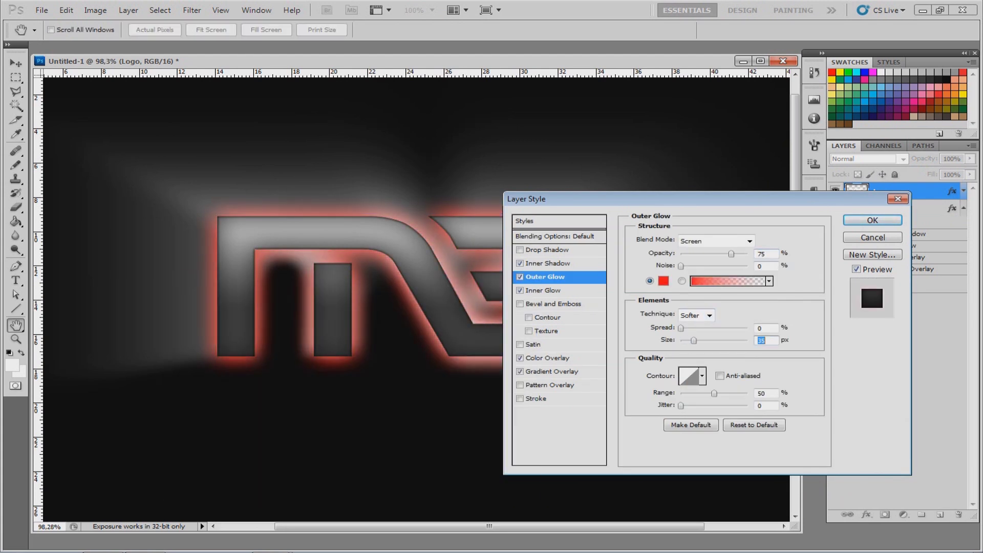
mouse_move(731, 254)
left_mouse_down()
mouse_move(694, 253)
mouse_move(717, 254)
left_mouse_up()
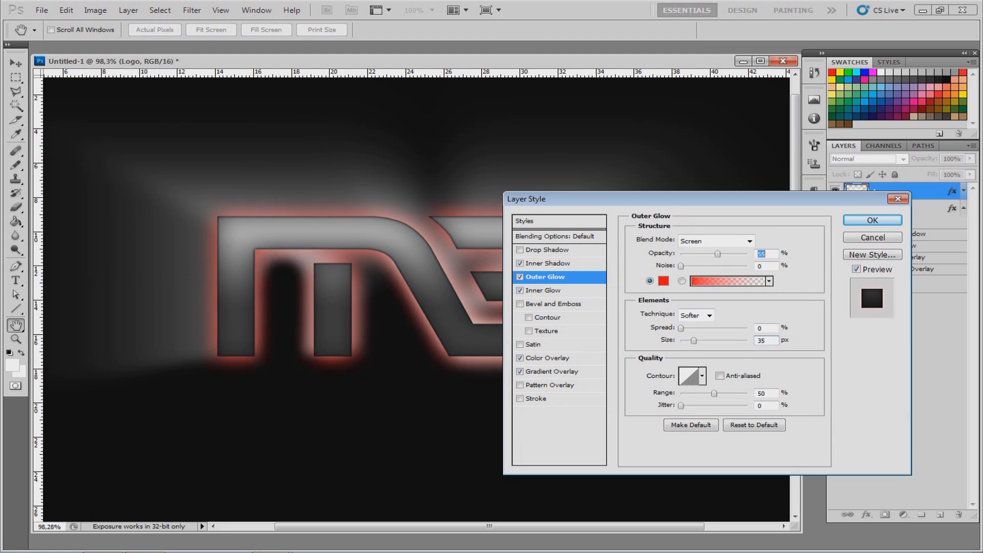
left_click_drag(681, 329, 685, 328)
key("Return")
Enable the Light Logo layer's Color Overlay and disable its Inner Shadow and Inner Glow
mouse_move(382, 287)
left_mouse_down()
mouse_move(327, 286)
mouse_move(366, 286)
left_mouse_up()
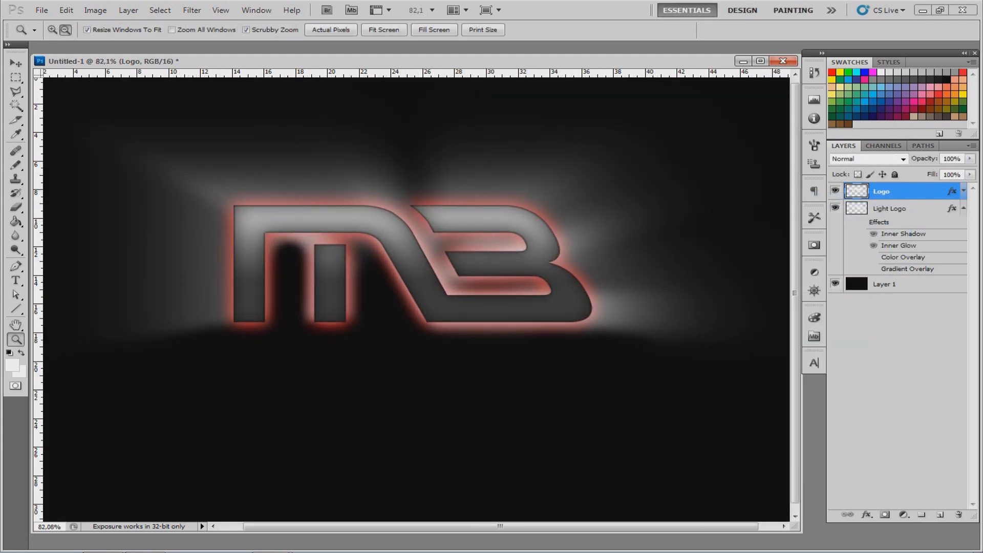
double_click(928, 208)
left_click(548, 358)
left_click(520, 291)
key("Return")
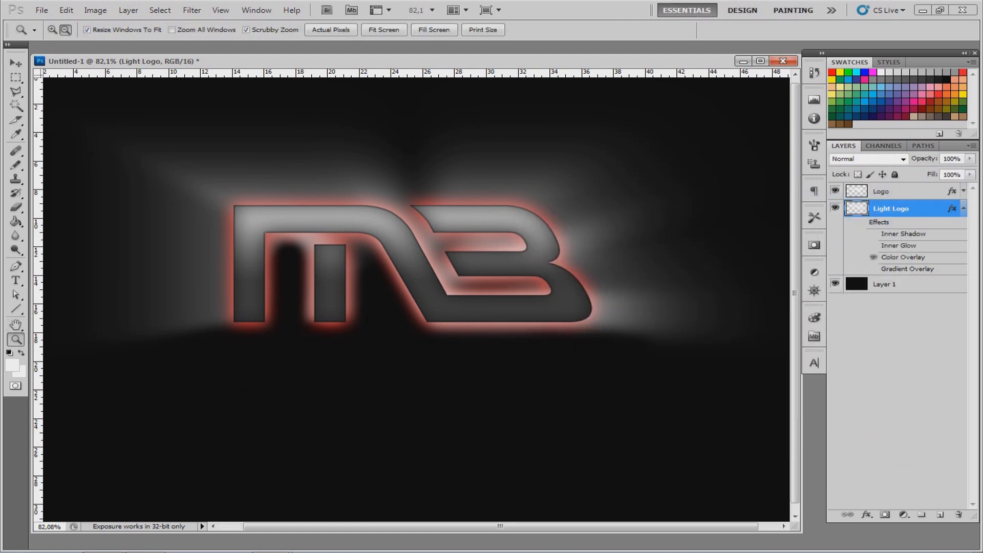
Change the Light Logo layer's Color Overlay to a red tone and expand the Logo layer's effects list
double_click(928, 209)
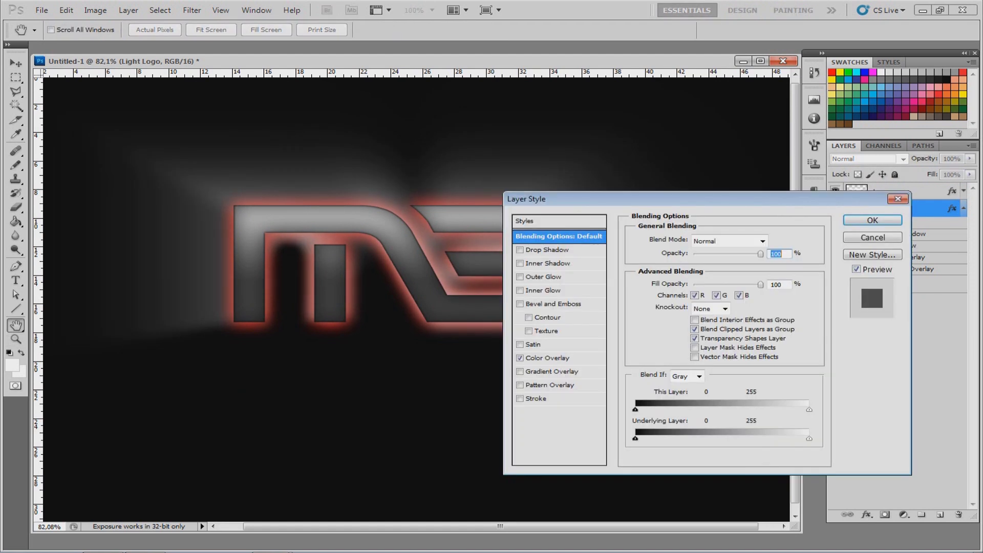
left_click(549, 358)
left_click(768, 240)
left_click(348, 310)
key("Return")
left_click_drag(665, 199, 356, 425)
key("Return")
key("z")
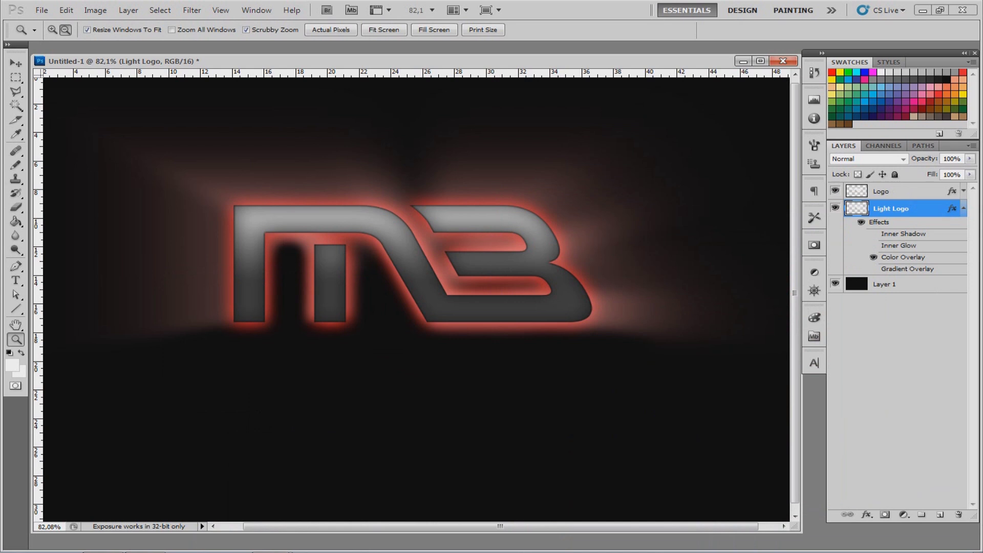
left_click(964, 191)
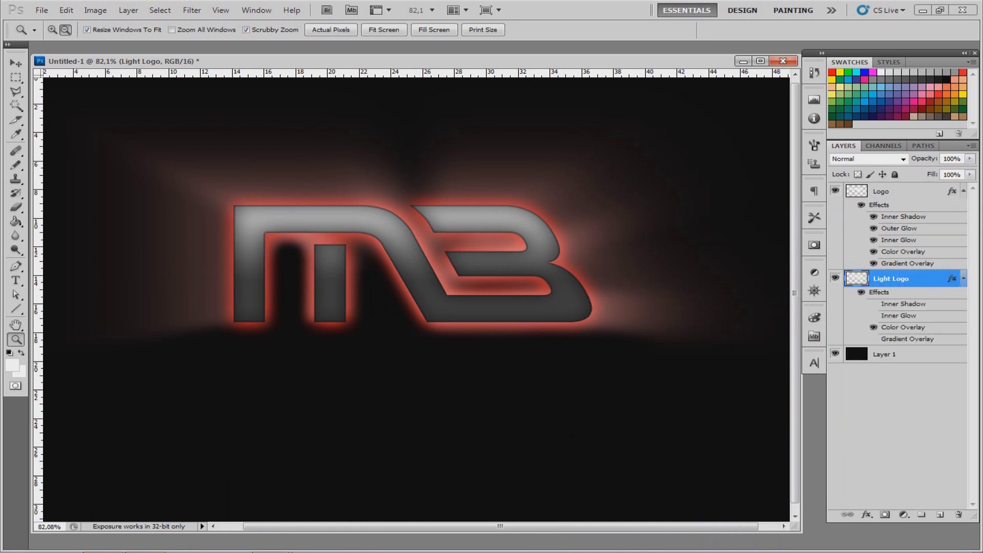
Lower the opacity of the Logo layer's Outer Glow to 42%
double_click(899, 228)
mouse_move(408, 479)
left_mouse_down()
mouse_move(391, 479)
mouse_move(400, 480)
left_mouse_up()
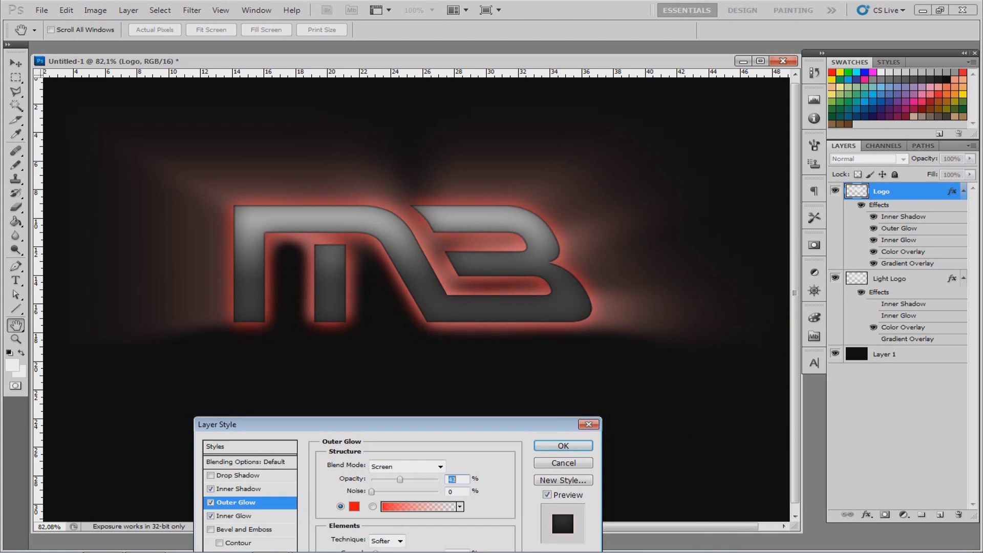
key("Return")
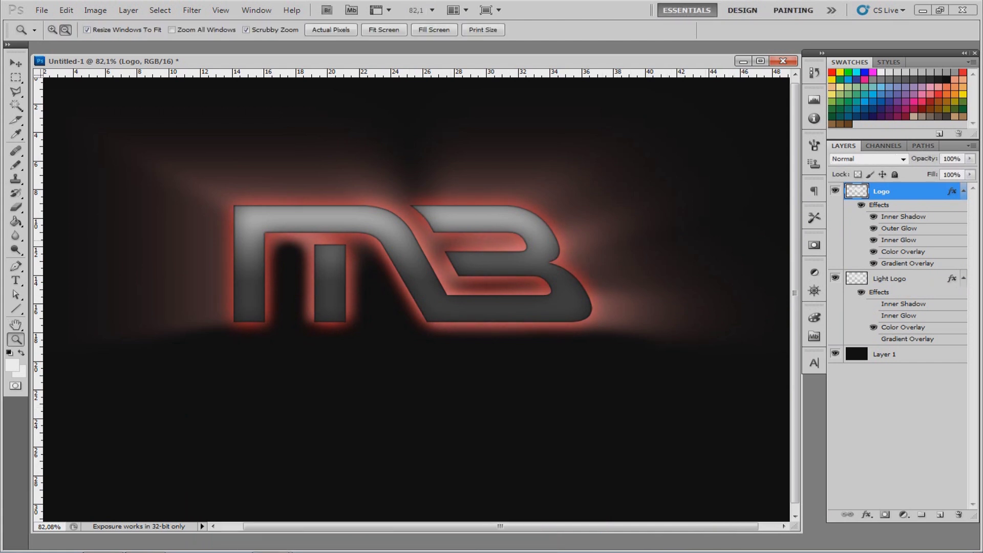
scroll(417, 299, "down", 3)
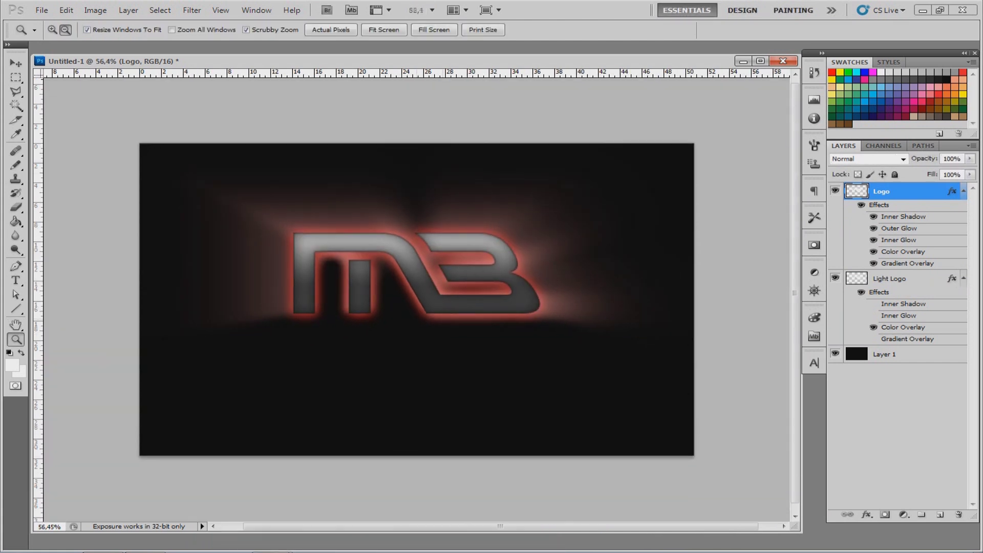
scroll(409, 285, "up", 4)
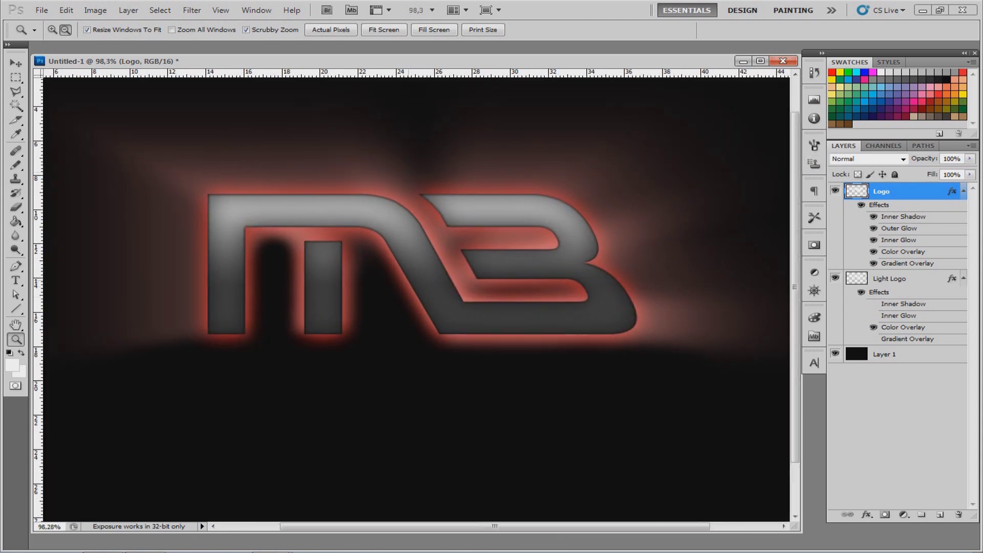
Draw a 300 px thick white diagonal line with the Line tool, rising across the upper part of the logo and beyond the canvas edge
key("u")
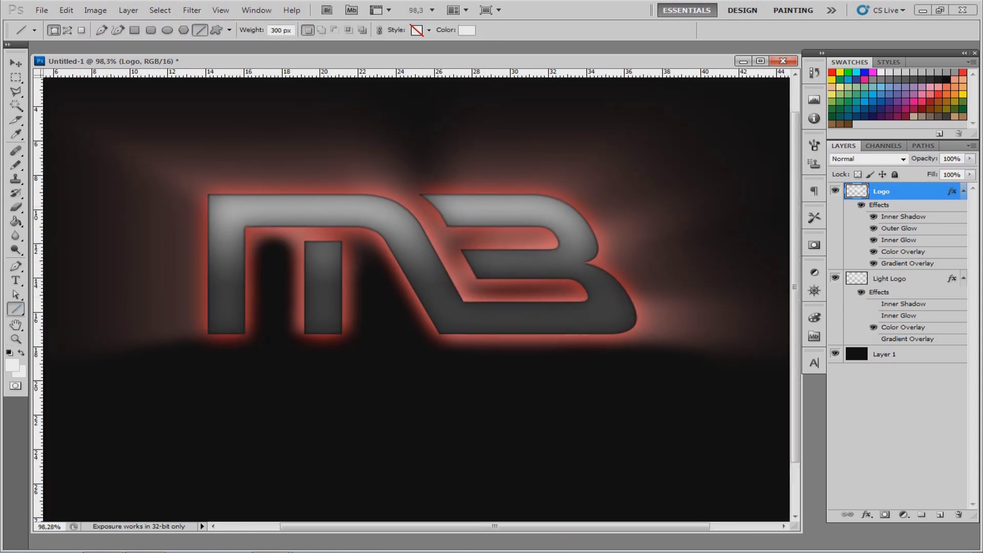
key("d")
key("x")
left_click(16, 309)
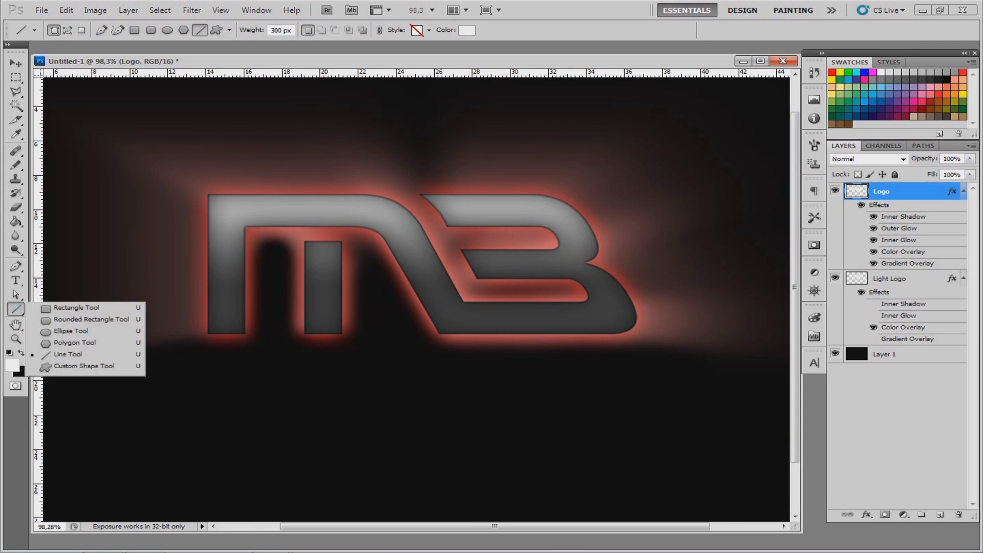
left_click(69, 355)
mouse_move(105, 185)
left_mouse_down()
mouse_move(281, 148)
mouse_move(581, 160)
left_mouse_up()
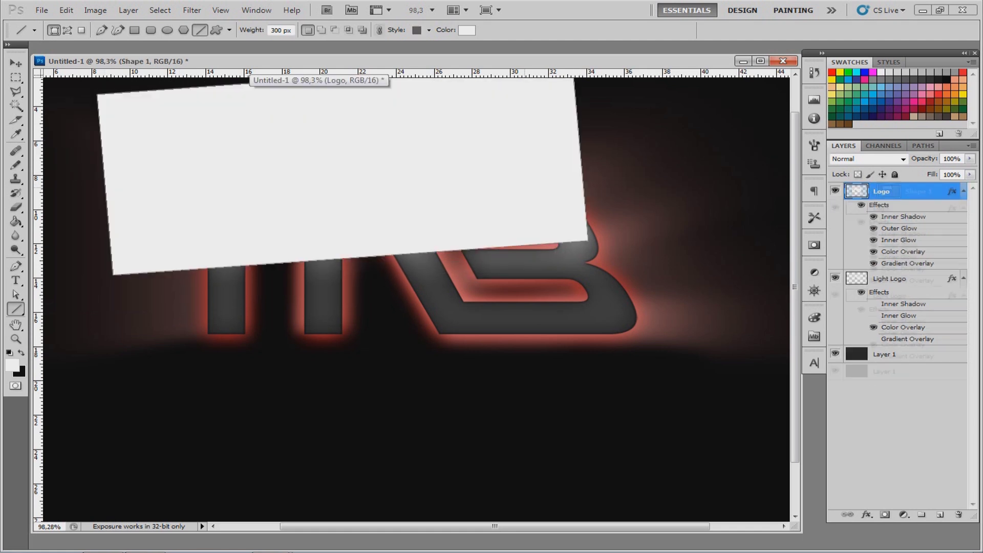
key("ctrl+z")
key("z")
left_click_drag(417, 276, 359, 276)
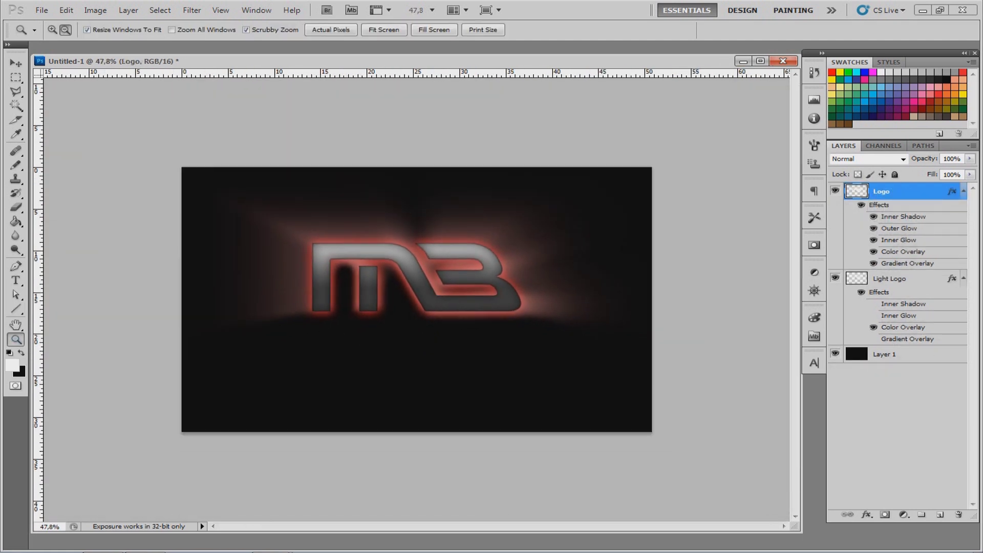
key("u")
left_click_drag(209, 263, 738, 128)
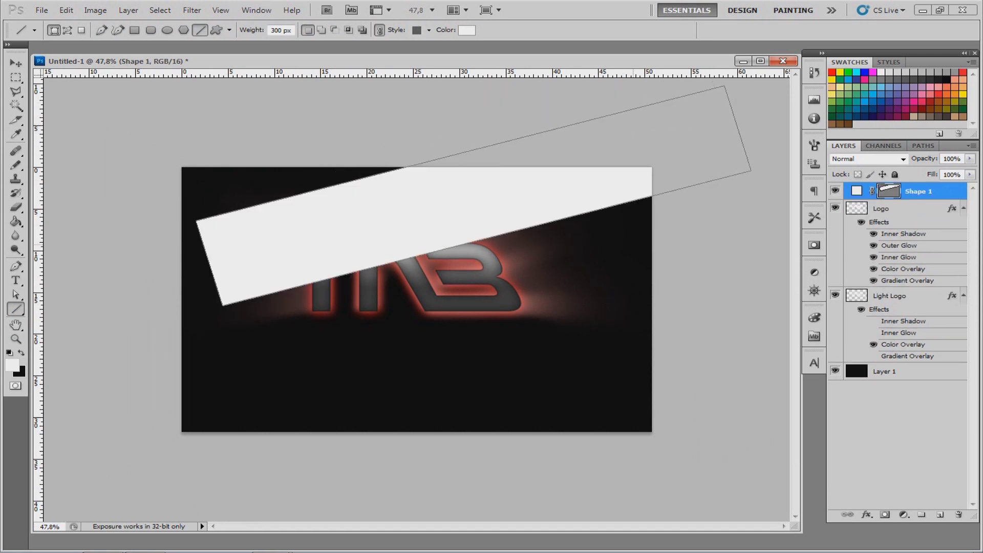
Rasterize the white line's layer and apply a Gaussian Blur with a 30.8 px radius
right_click(917, 191)
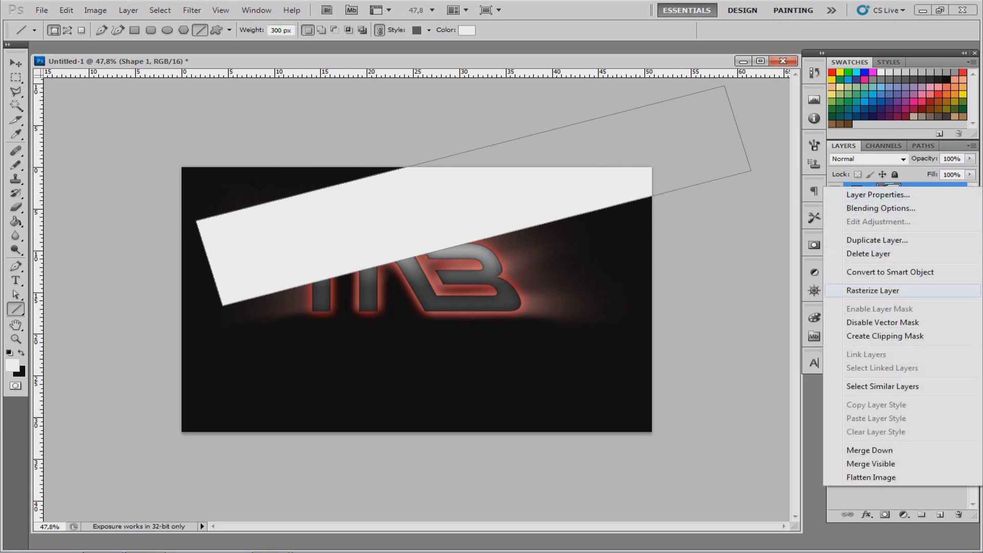
left_click(871, 294)
left_click(192, 10)
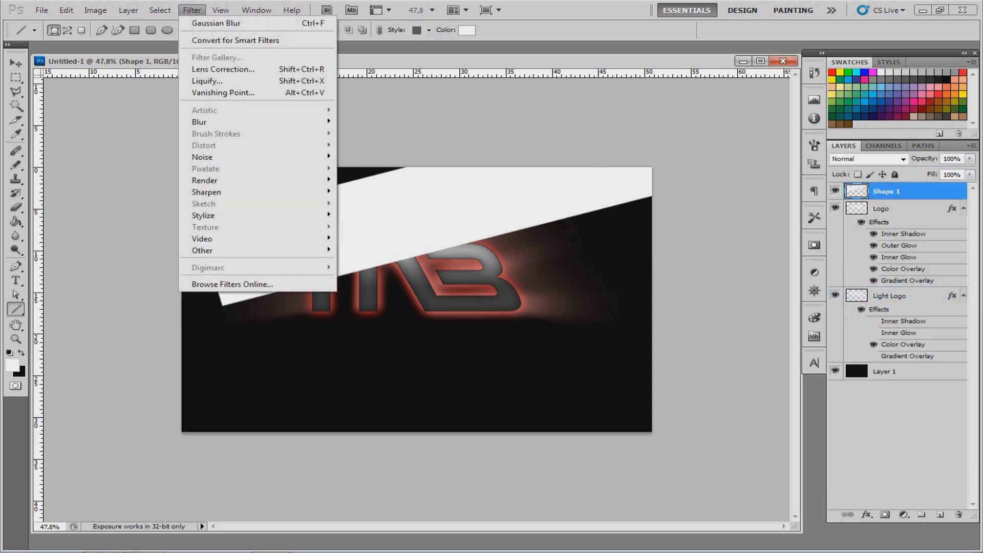
mouse_move(205, 122)
left_click(371, 168)
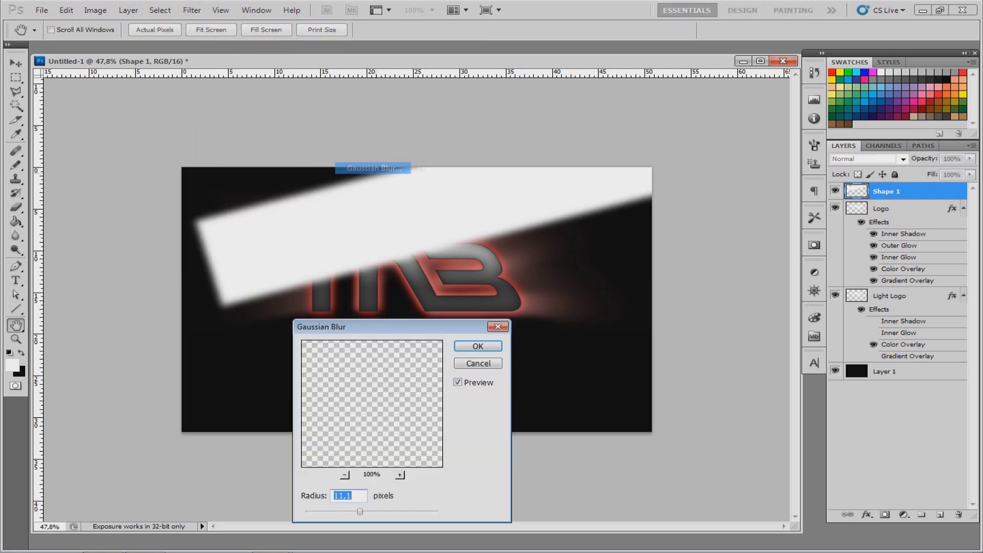
left_click_drag(359, 511, 373, 511)
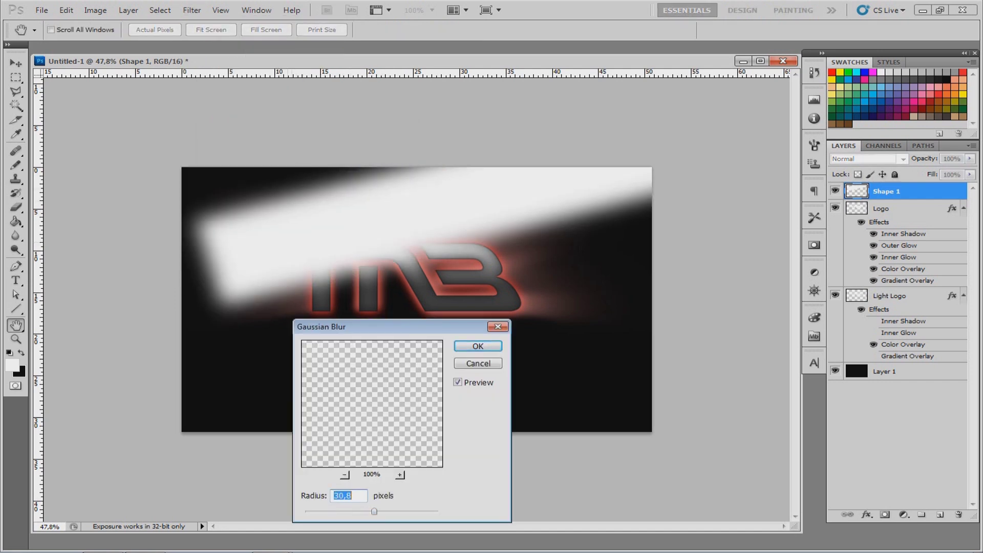
key("Return")
Compare Soft Light and Overlay blending for the blurred Shape 1 layer and apply Overlay
key("z")
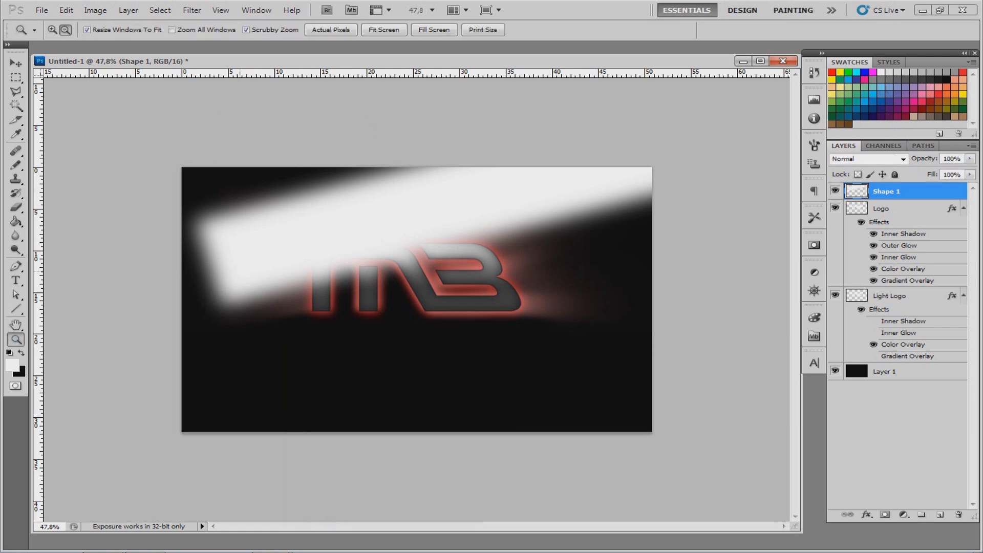
key("ctrl+0")
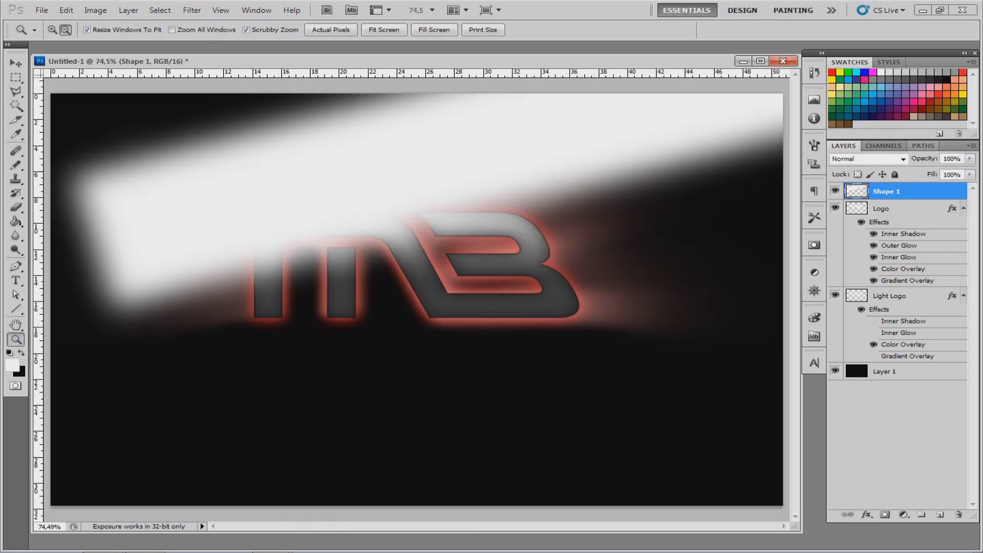
double_click(922, 192)
left_click(454, 466)
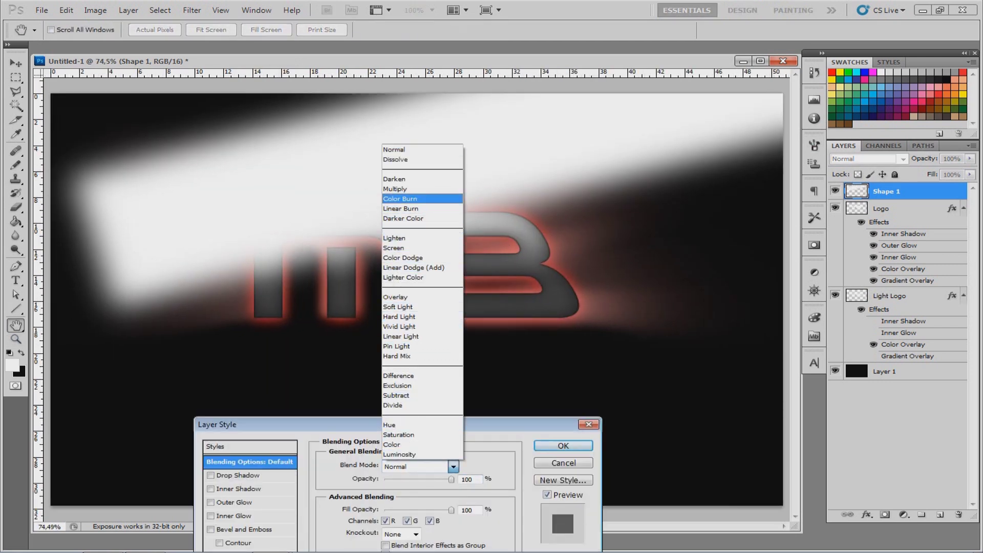
left_click(415, 307)
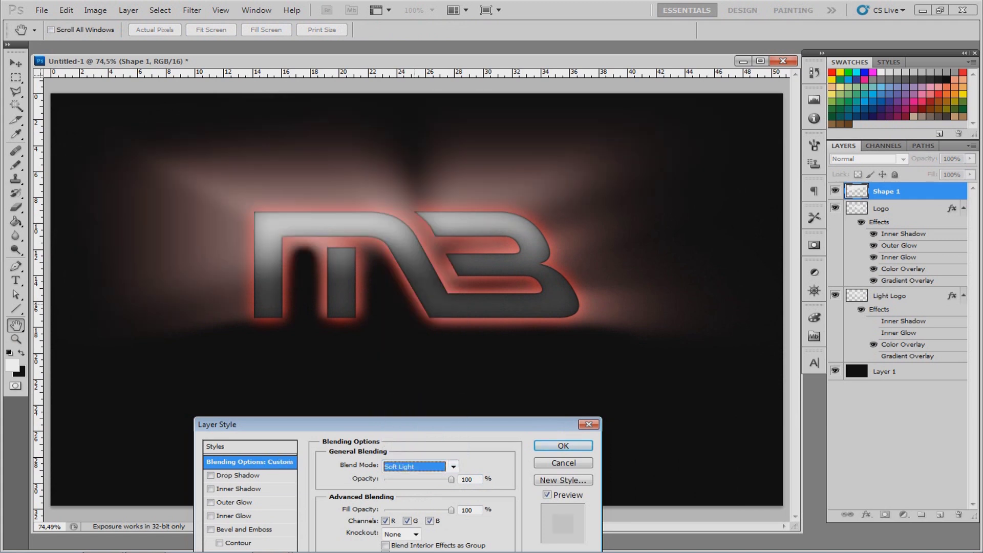
key("Up")
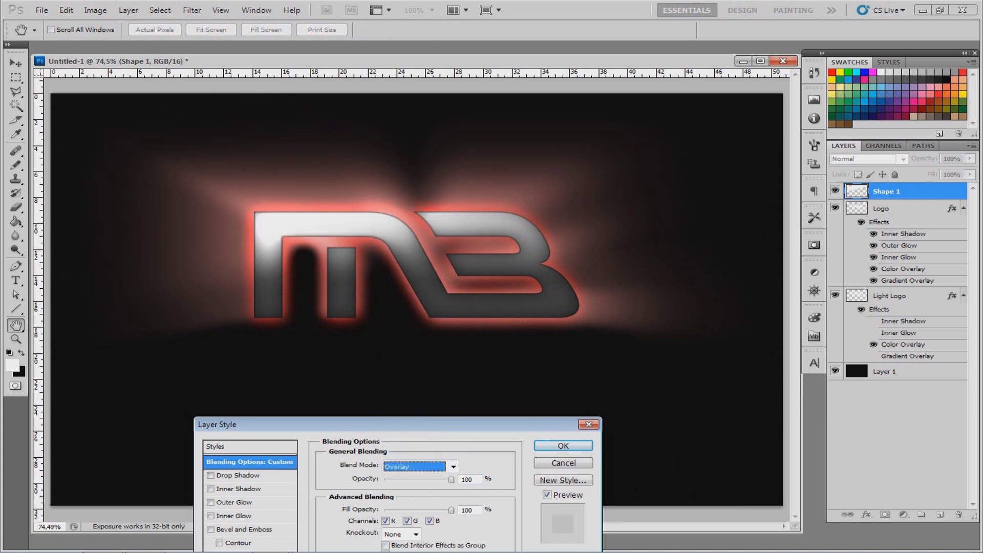
key("Down")
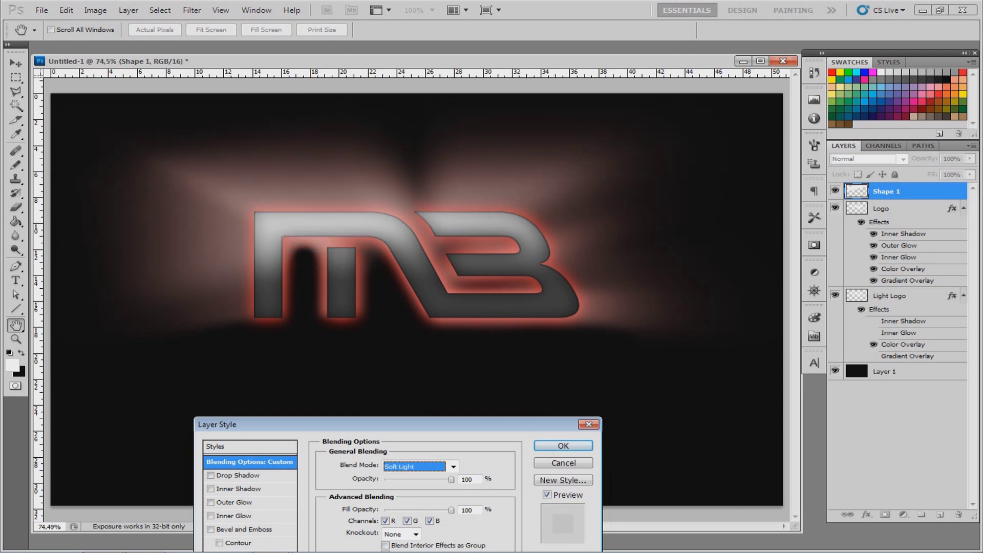
key("Up")
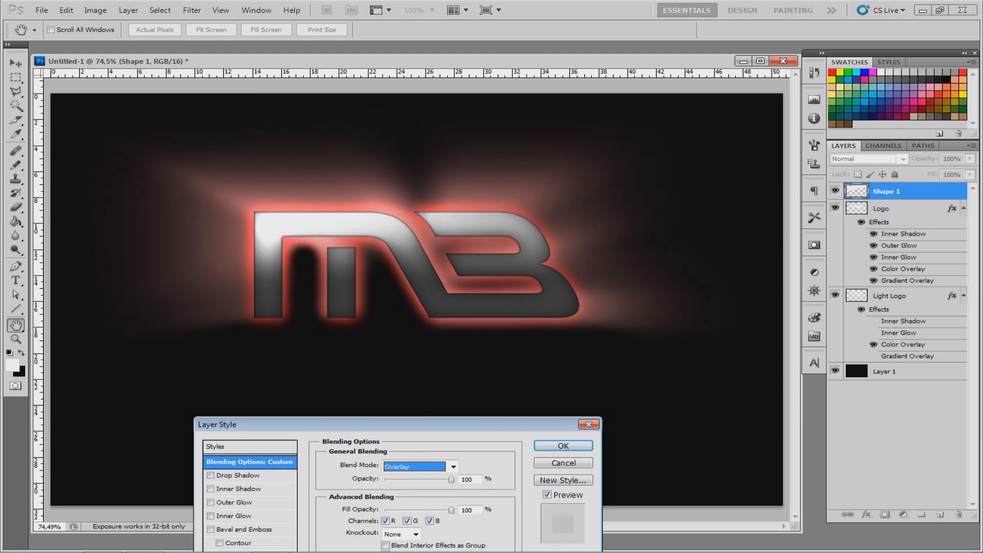
key("Return")
scroll(417, 300, "down", 3)
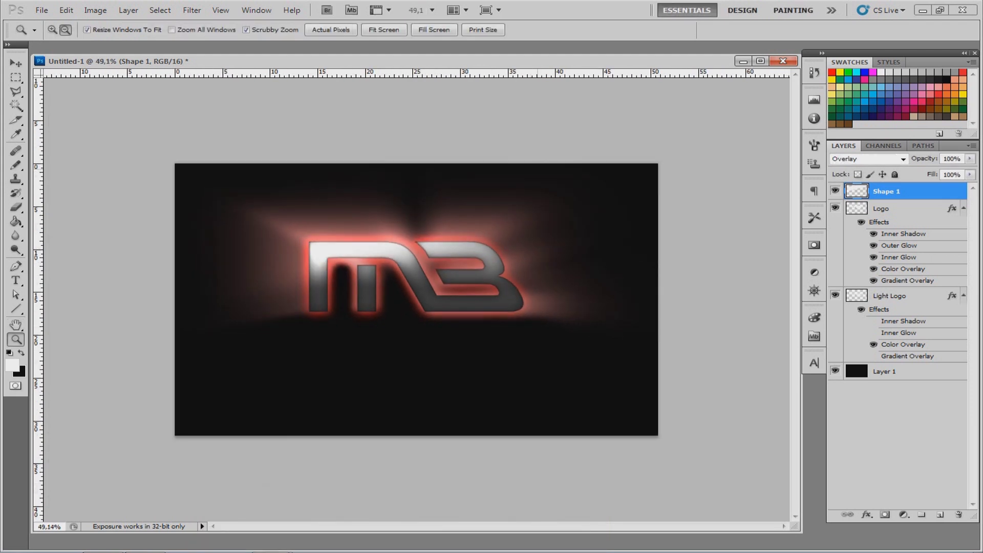
scroll(416, 300, "up", 4)
Try selecting the area outside the logo letters with the Magic Wand and deleting it from the Shape 1 layer
left_click(901, 208)
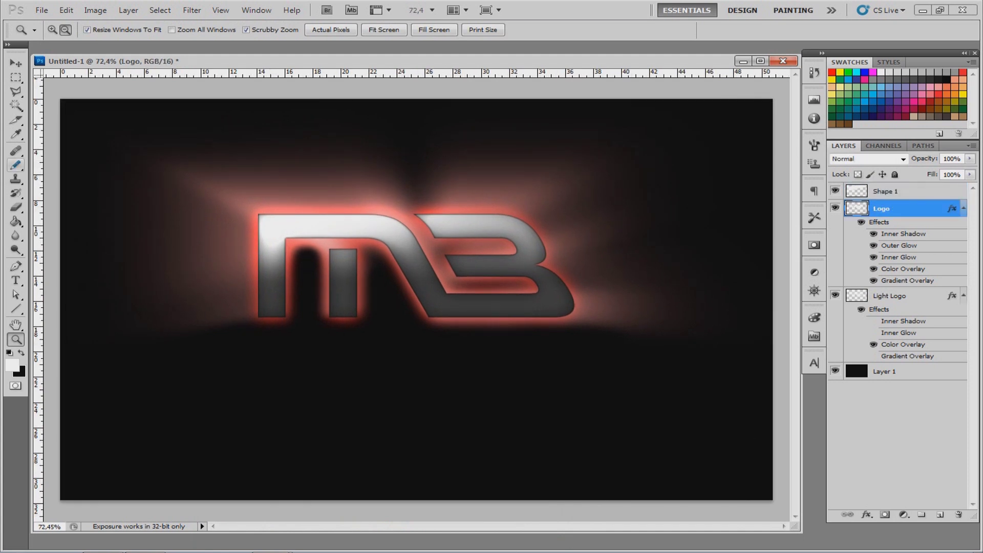
left_click(16, 106)
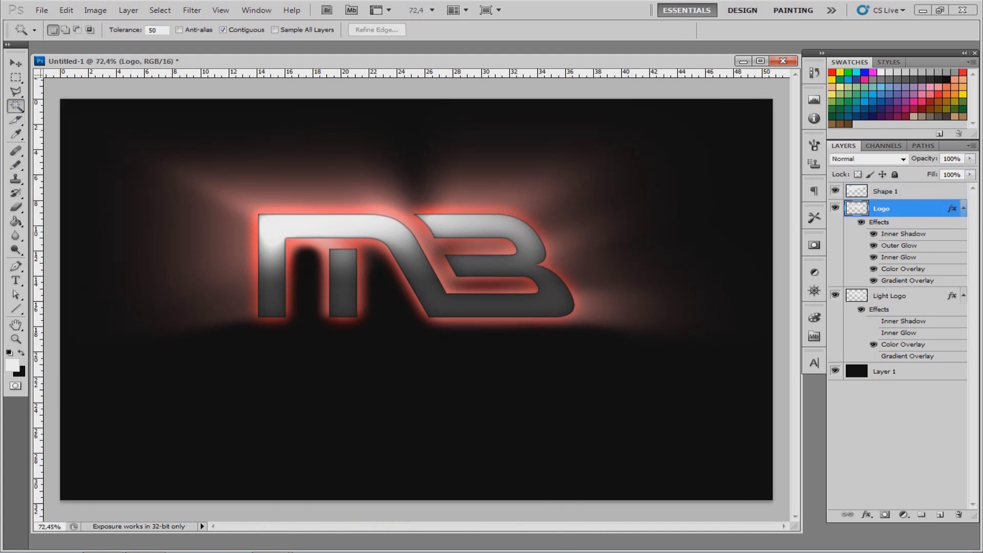
left_click(16, 105)
left_click(81, 117)
left_click(531, 208)
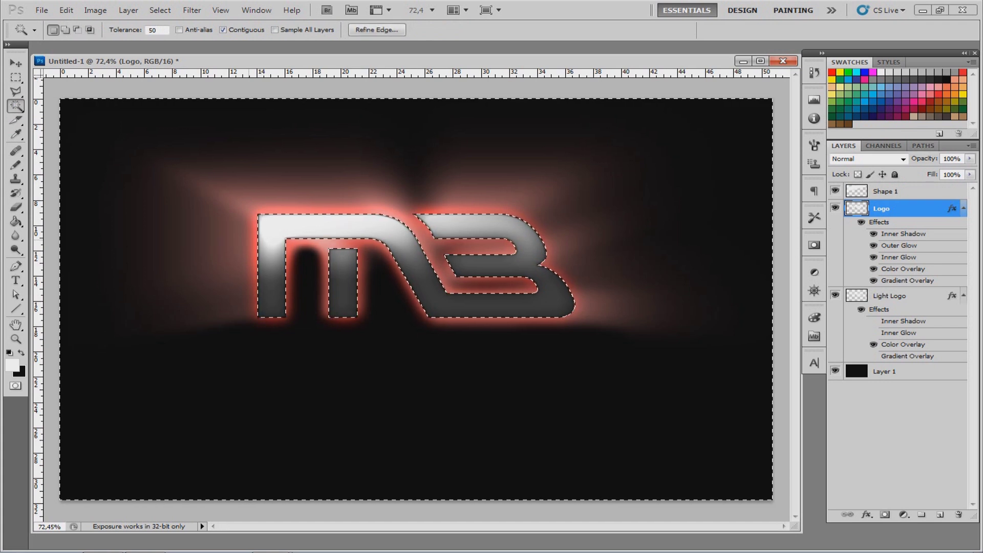
left_click(886, 192)
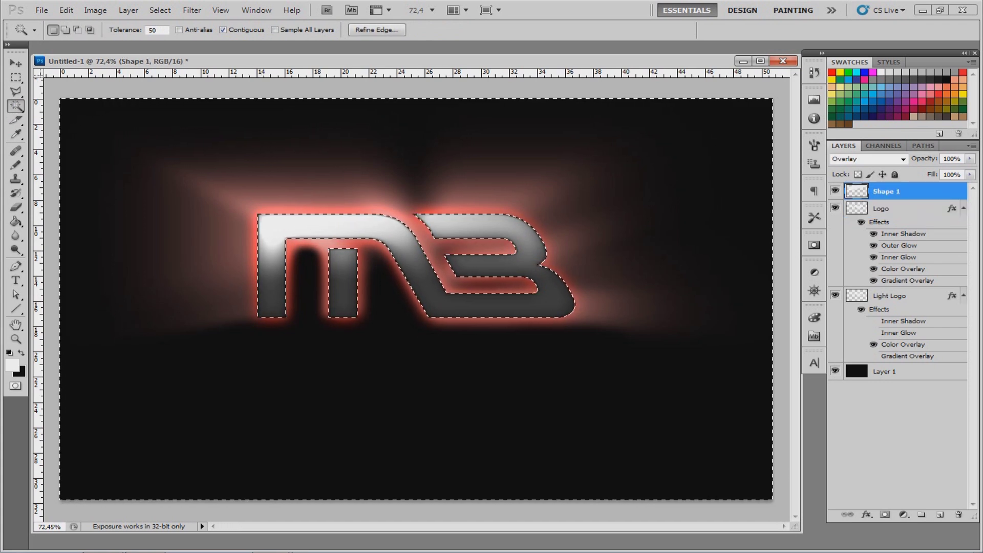
key("Delete")
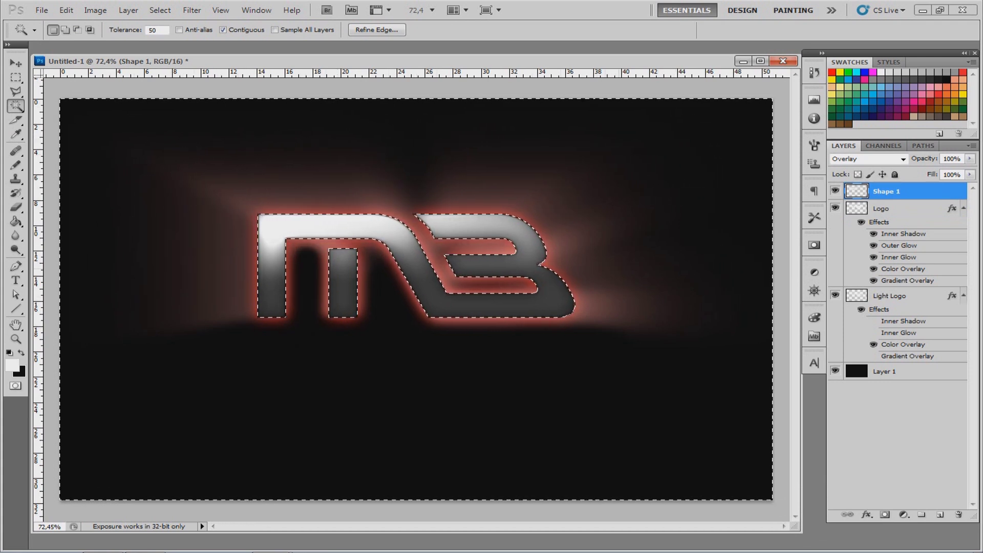
key("ctrl+d")
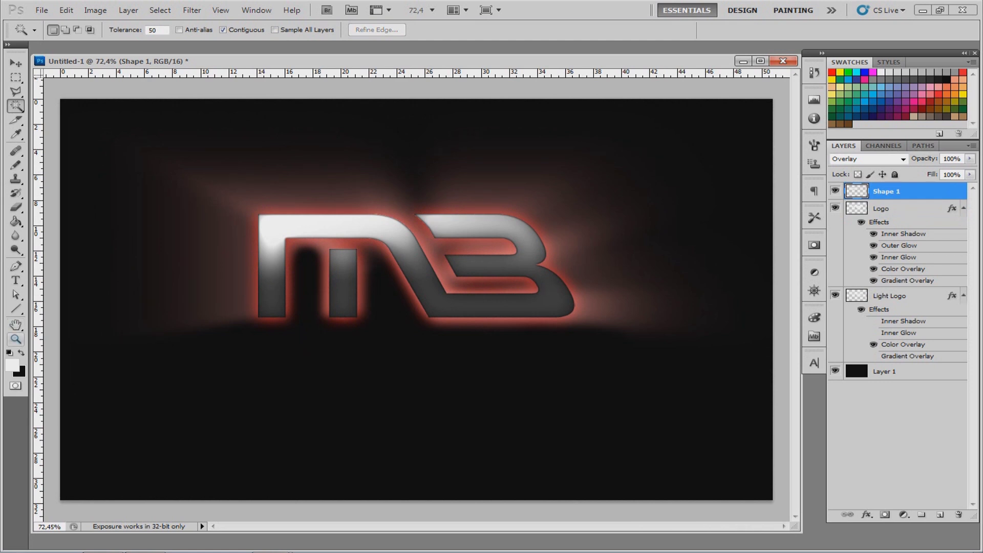
Inspect the letter edges up close, undo the deletion from the Shape 1 layer, and clear the selection
left_click(15, 339)
left_click_drag(381, 219, 436, 215)
left_click_drag(367, 209, 421, 209)
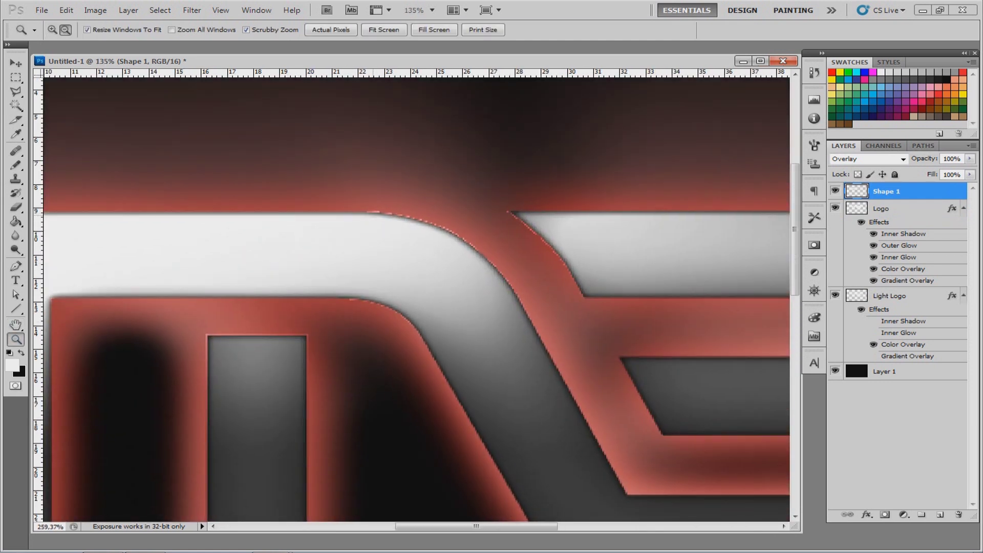
key("ctrl+alt+z")
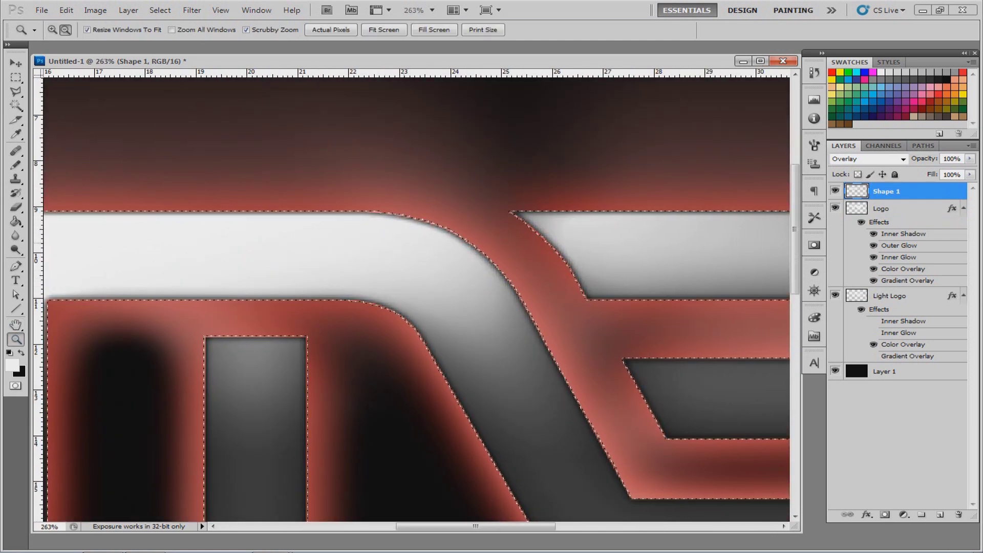
key("ctrl+alt+z")
key("ctrl+minus")
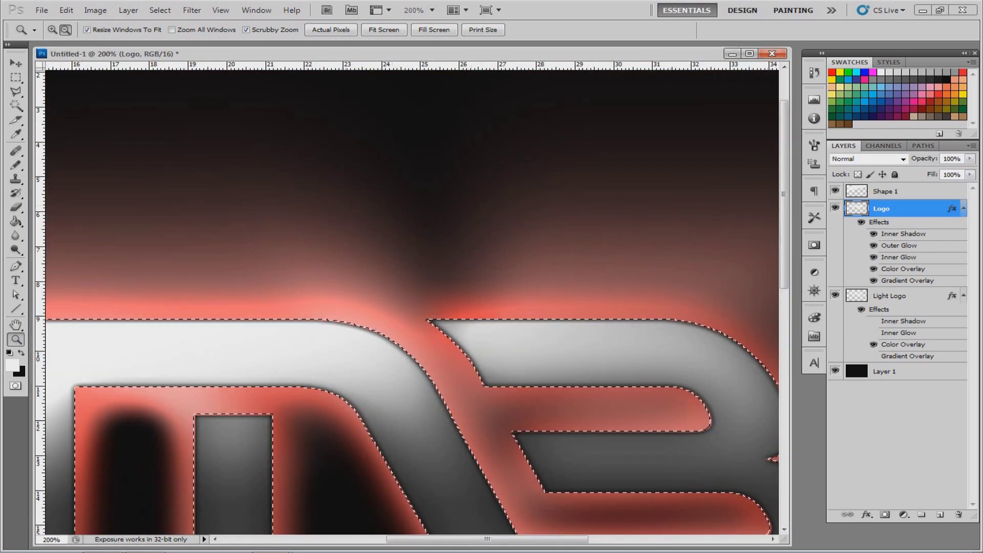
key("ctrl+d")
Draw a black diagonal line with a 100 px weight across the lower part of the logo, rising toward the B
left_click_drag(356, 128, 302, 128)
left_click_drag(307, 263, 331, 264)
scroll(589, 304, "down", 4)
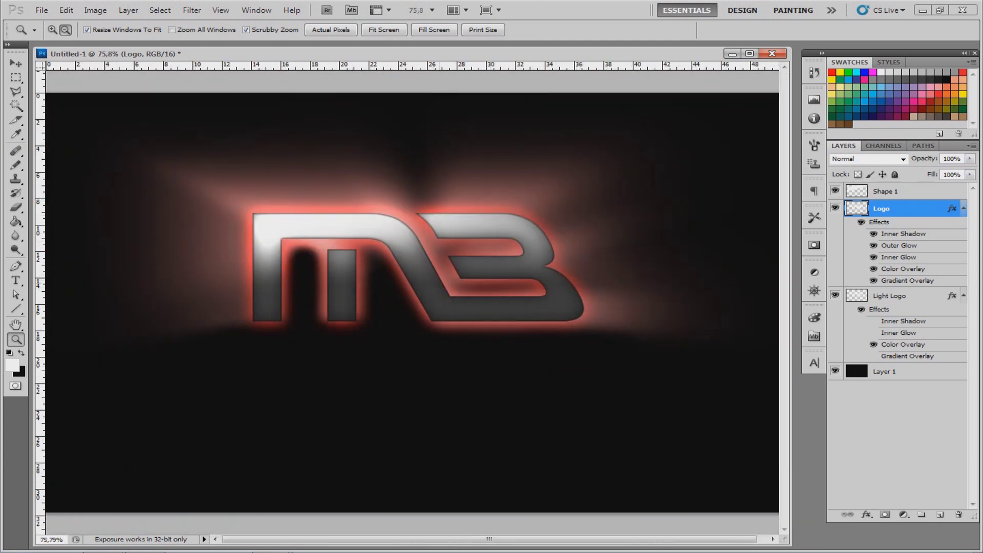
scroll(457, 281, "up", 3)
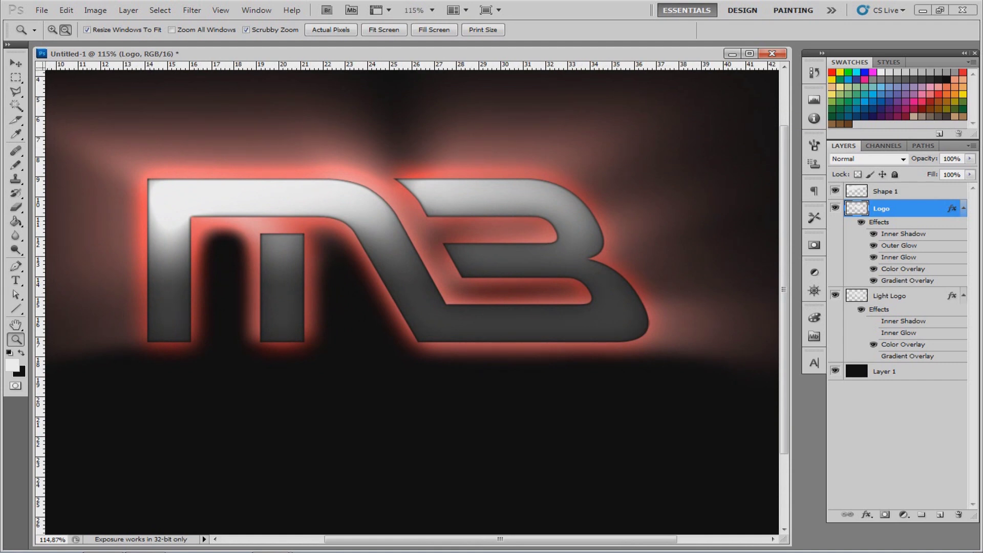
key("x")
key("u")
double_click(276, 30)
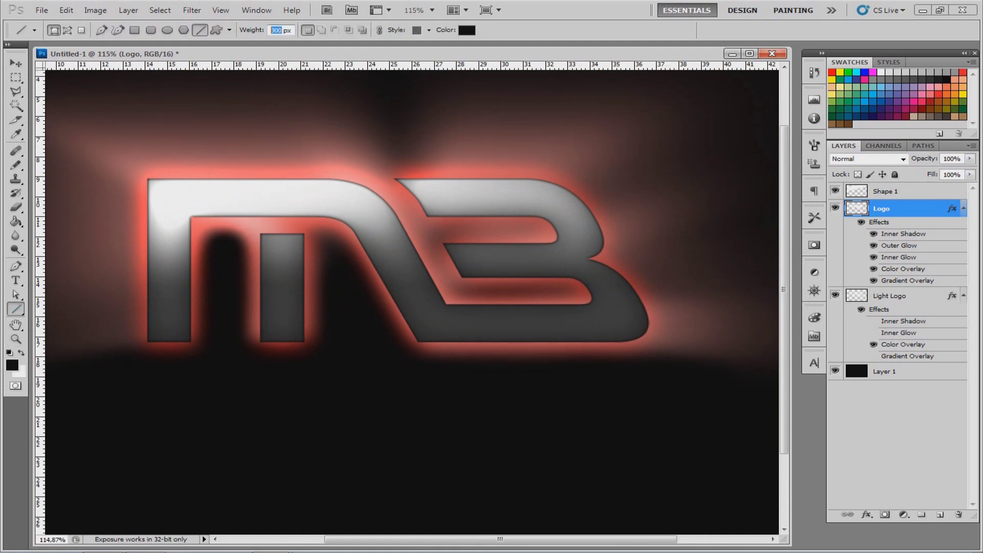
type("100")
left_click_drag(136, 424, 723, 288)
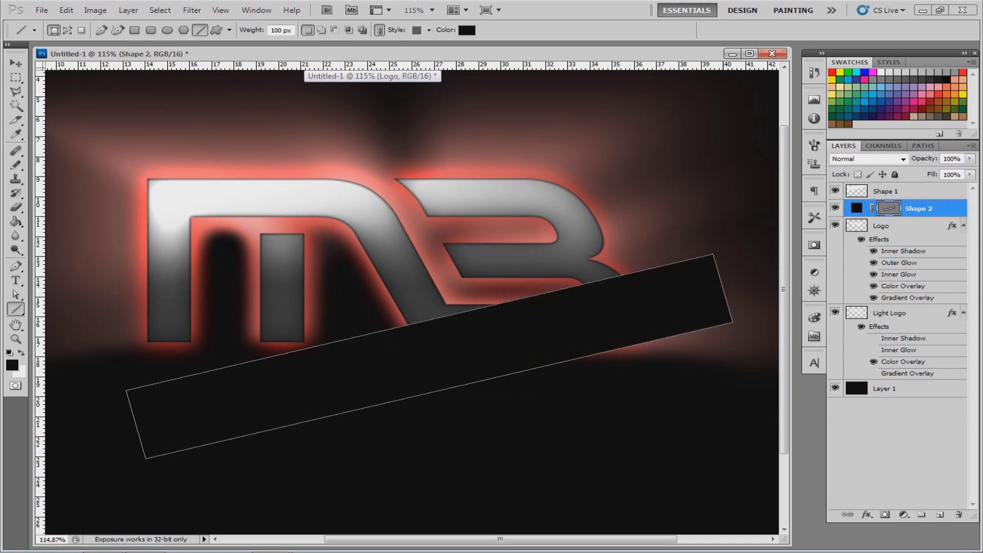
Rasterize the black line's Shape 2 layer and reapply the last Gaussian Blur to it
right_click(844, 211)
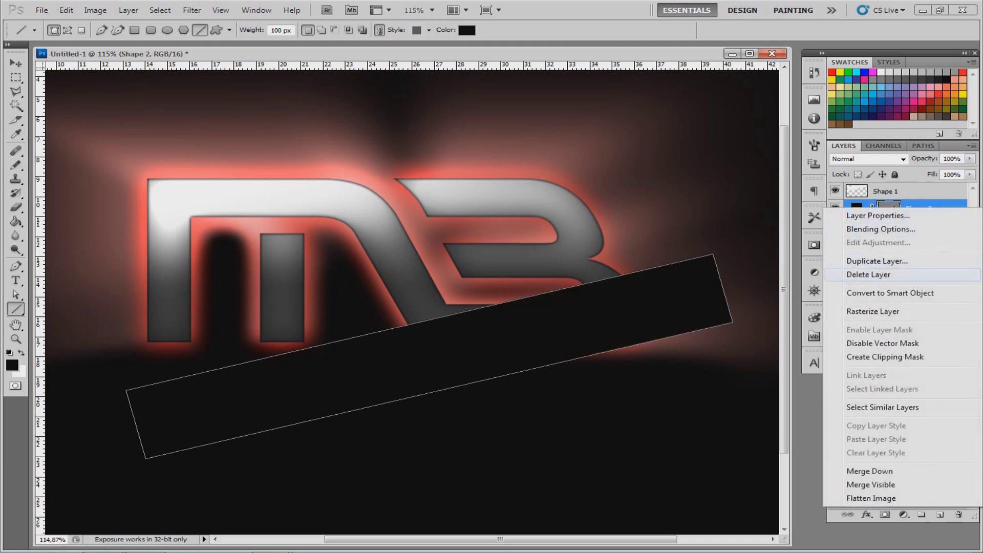
left_click(871, 310)
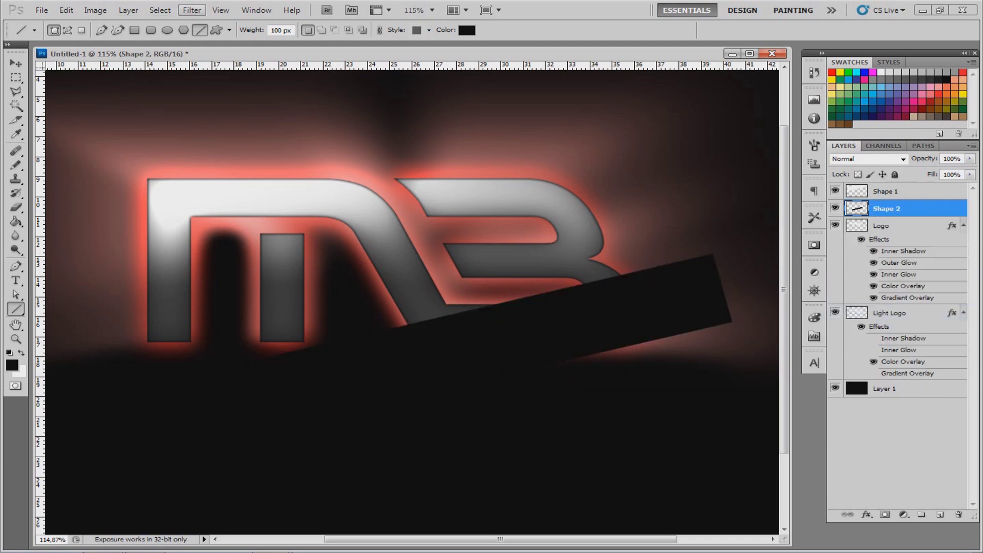
left_click(192, 10)
left_click(211, 23)
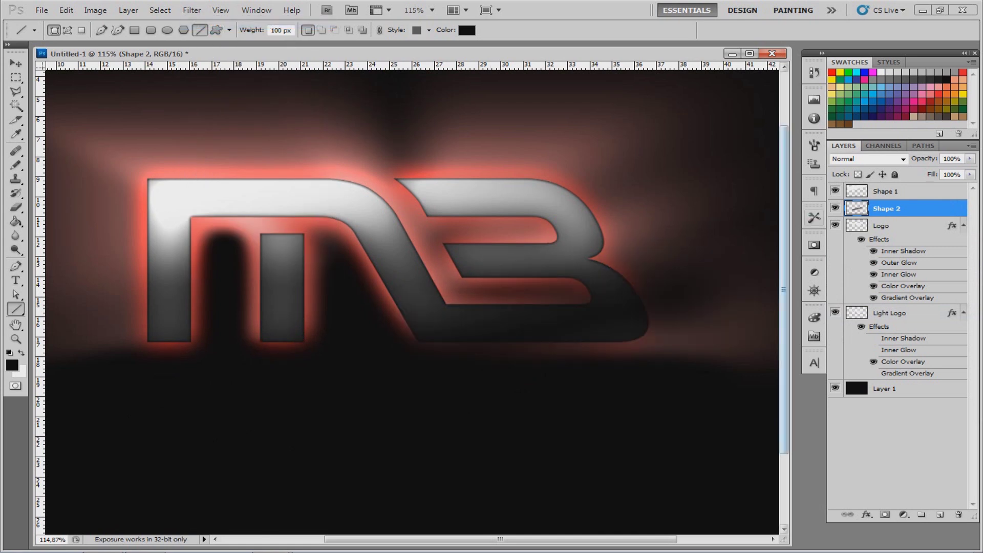
Set the blurred Shape 2 layer's blend mode to Multiply with 70% opacity
double_click(922, 209)
left_click(421, 466)
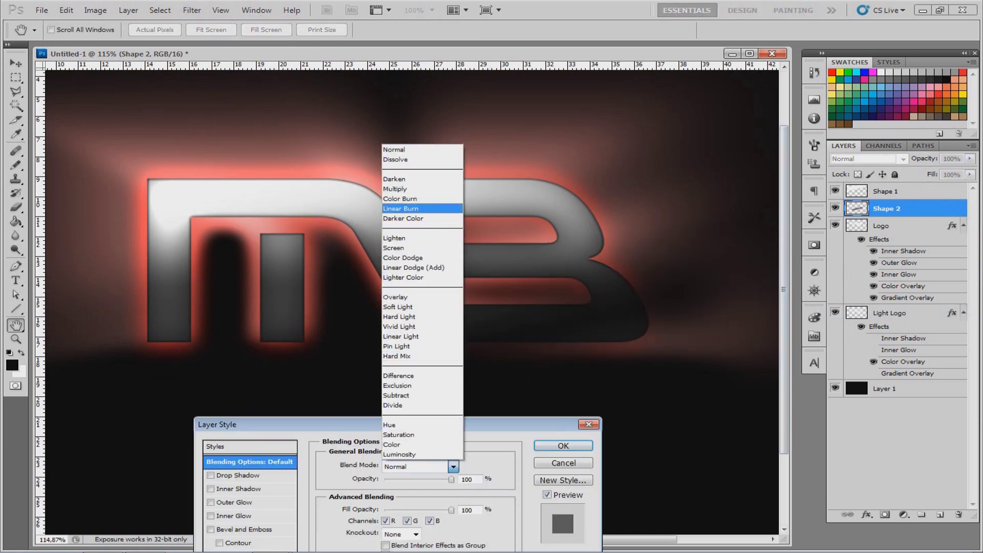
left_click(421, 189)
left_click_drag(451, 479, 431, 479)
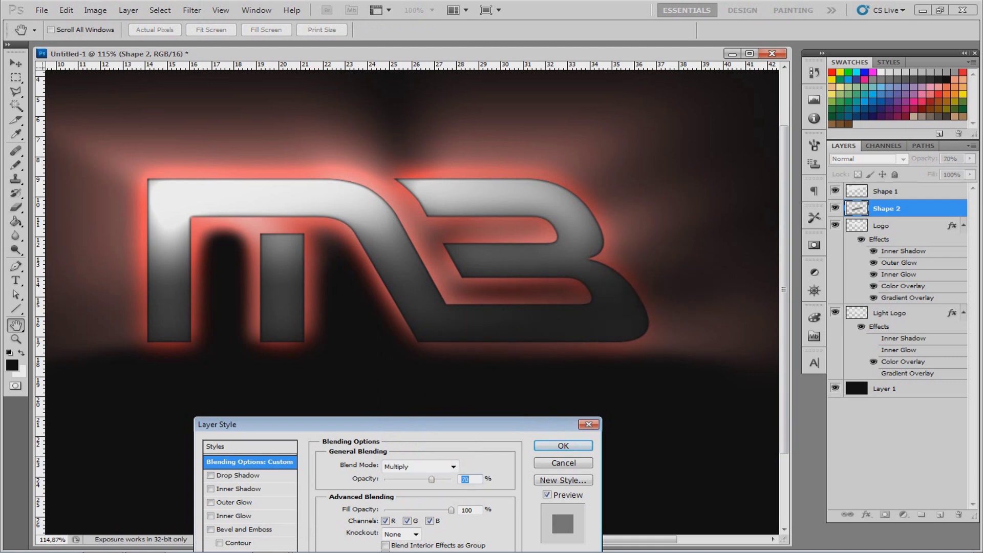
key("Return")
Review the whole logo and switch to the desktop to examine the green MB Graphics wallpaper for comparison
key("ctrl+0")
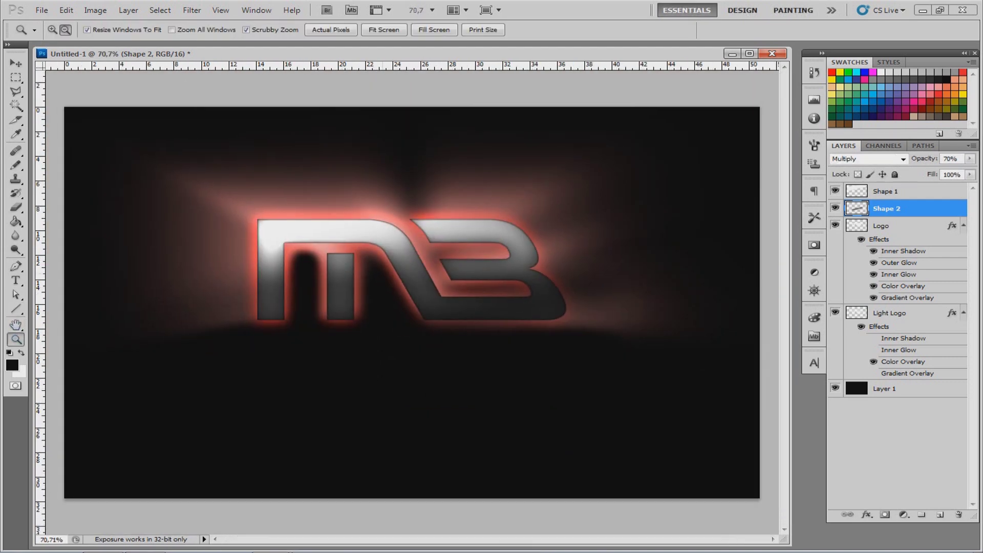
scroll(381, 302, "up", 1)
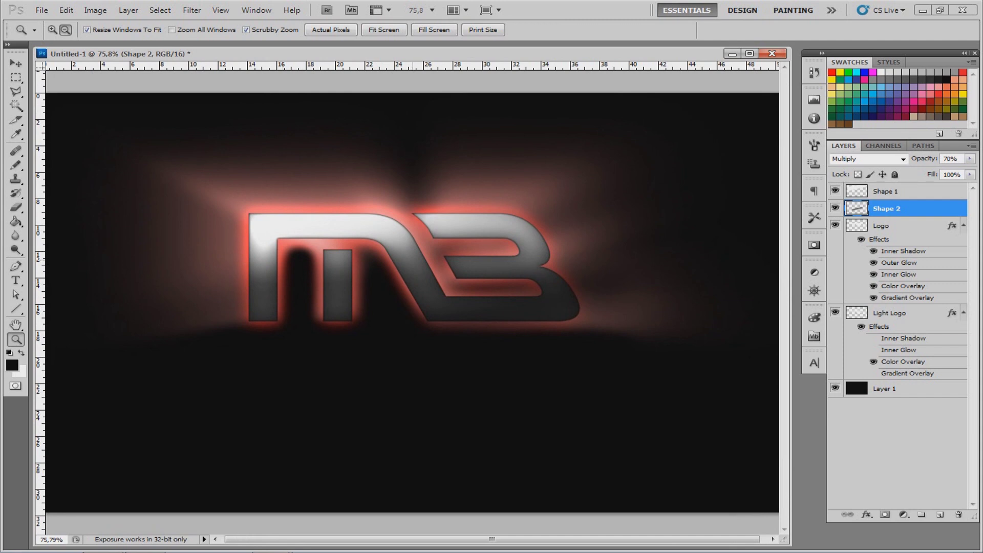
scroll(412, 303, "down", 2)
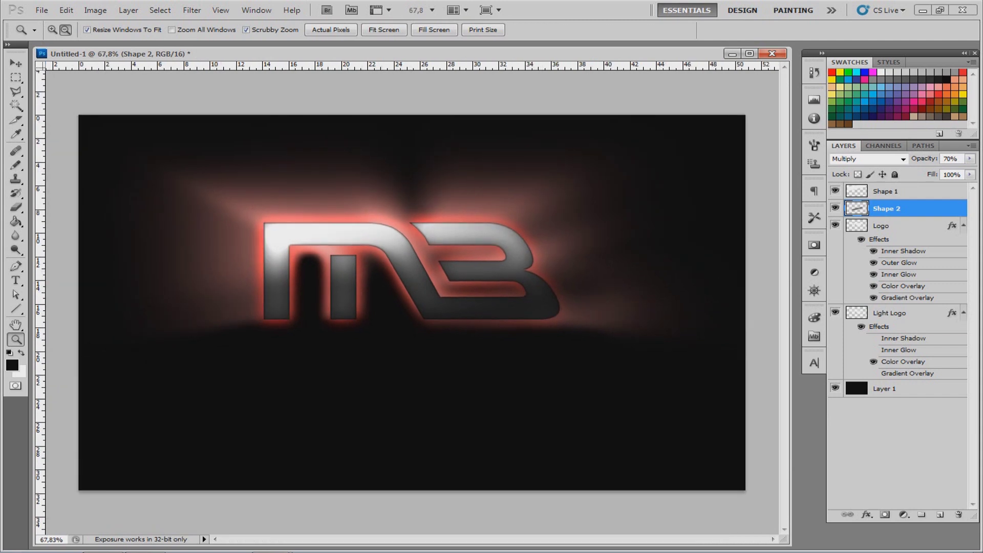
left_click(272, 540)
left_click_drag(278, 184, 893, 336)
left_click_drag(223, 144, 742, 428)
left_click_drag(819, 413, 198, 132)
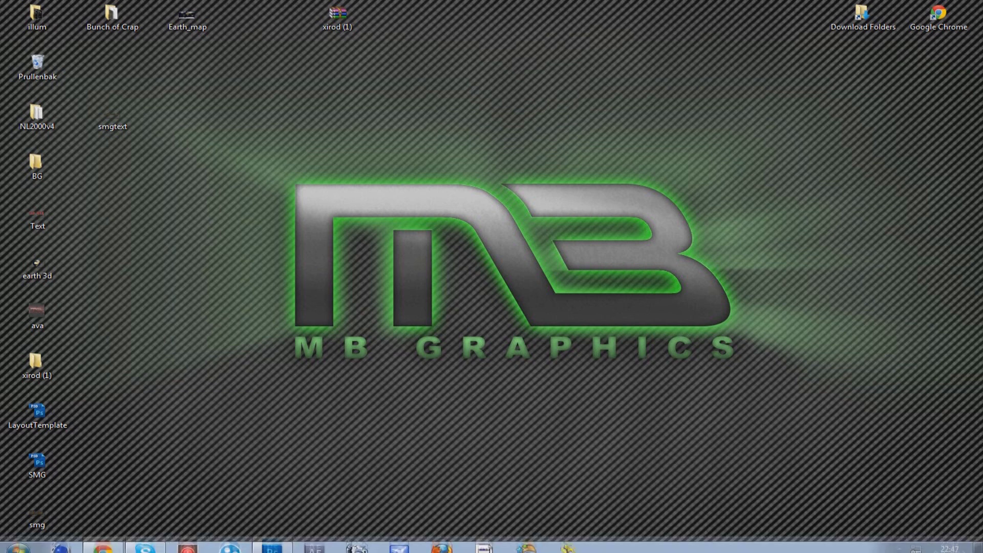
Return to Photoshop and examine the logo's shading and red glow both up close and as a whole
left_click(271, 540)
mouse_move(270, 540)
left_click(245, 511)
scroll(353, 215, "up", 5)
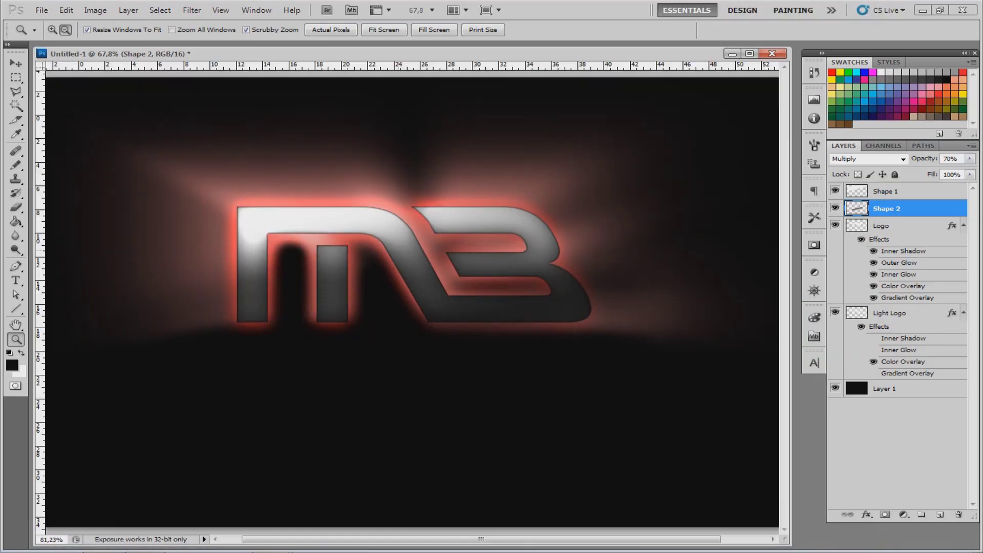
scroll(409, 215, "up", 1)
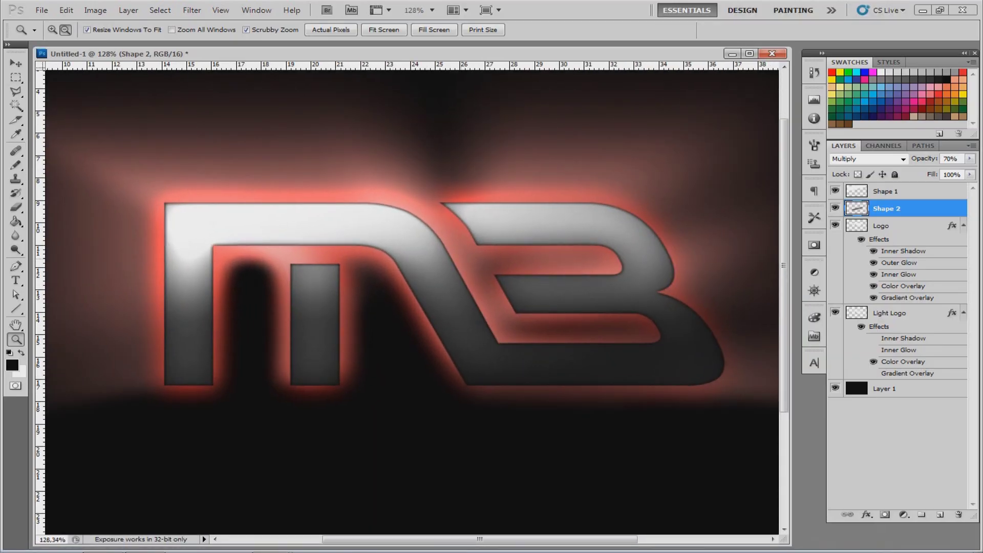
scroll(410, 215, "down", 6)
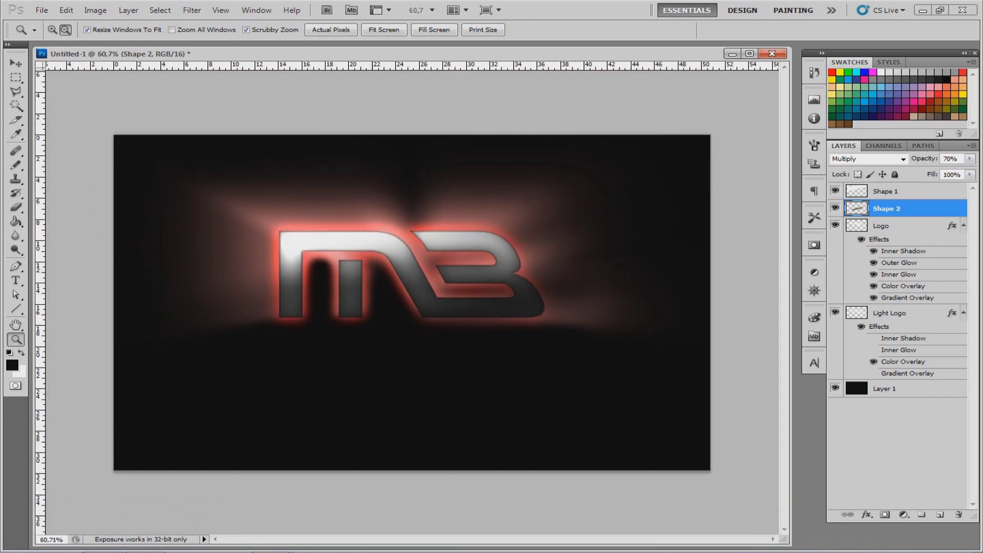
left_click_drag(411, 290, 447, 287)
mouse_move(397, 248)
left_mouse_down()
mouse_move(527, 248)
mouse_move(383, 248)
left_mouse_up()
left_click_drag(409, 283, 388, 283)
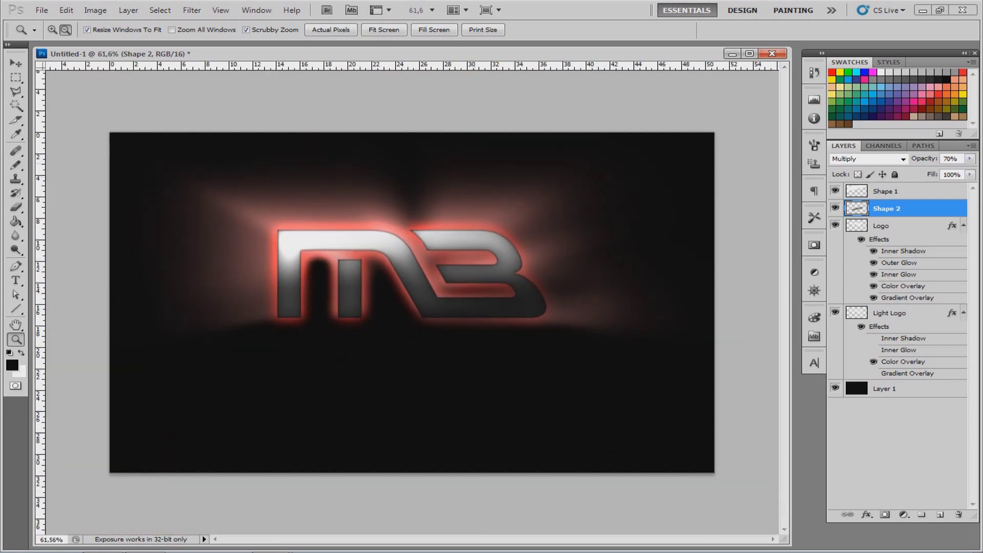
key("ctrl+0")
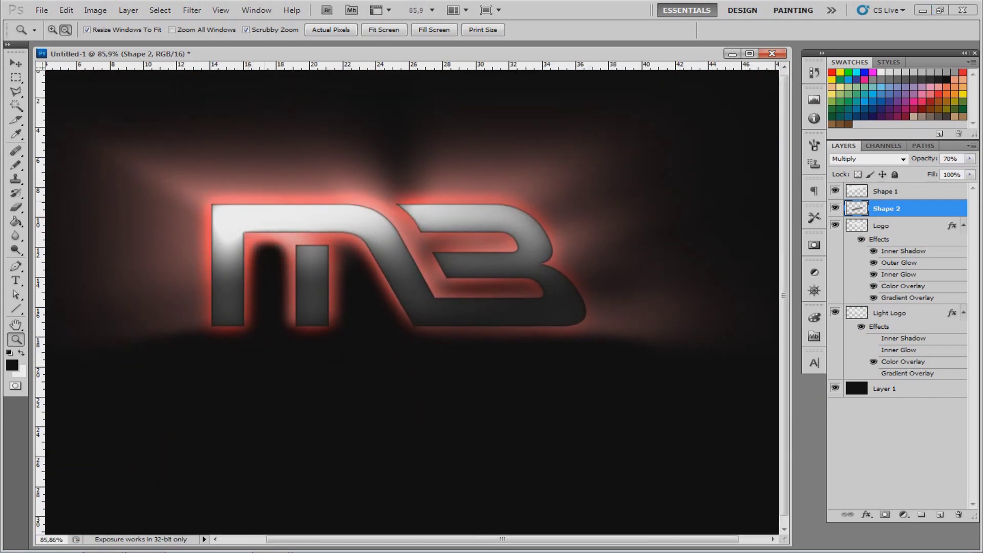
left_click_drag(349, 261, 361, 251)
left_click_drag(361, 291, 344, 300)
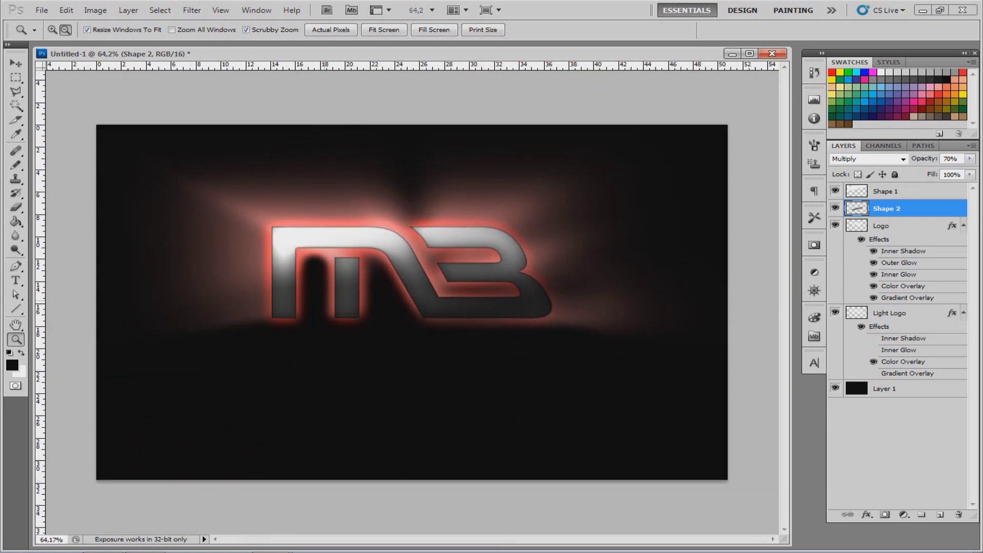